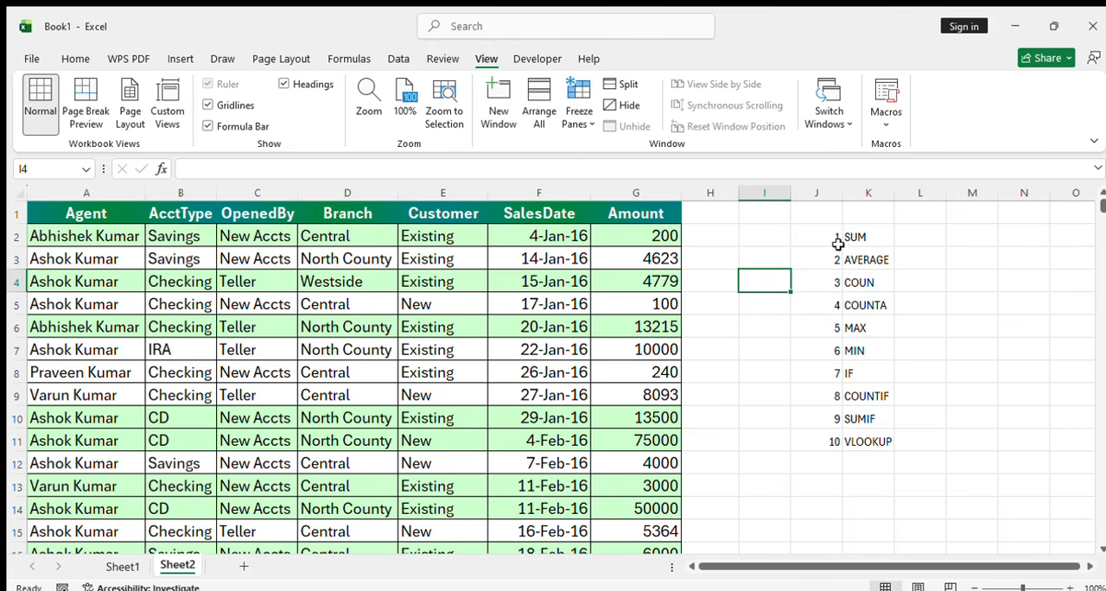
Complete the third function name in cell K4 so that it reads COUNt
left_click(864, 286)
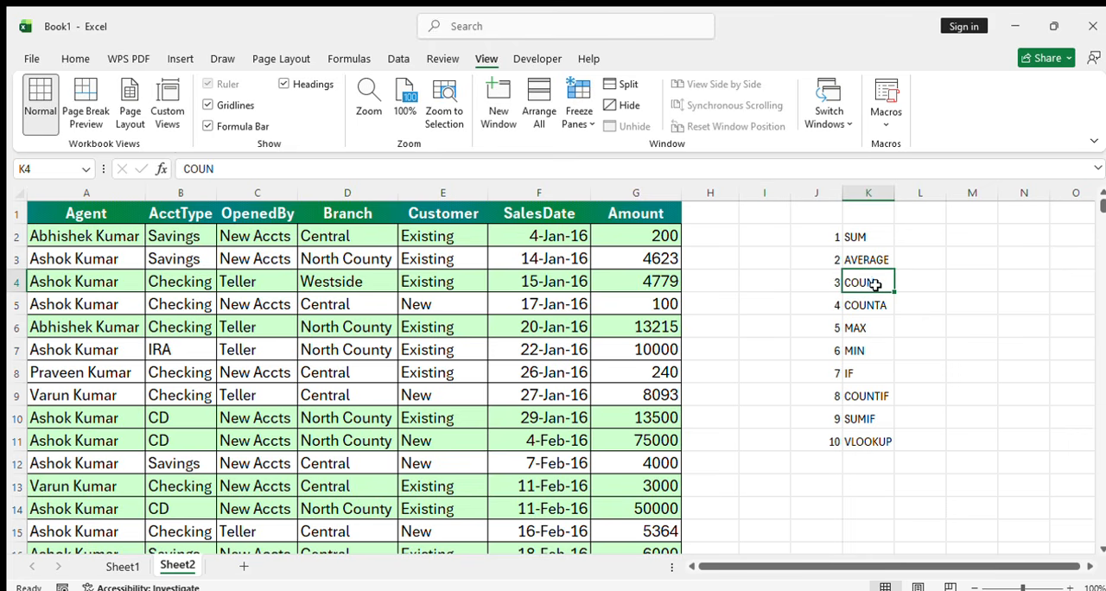
double_click(876, 282)
type("t")
key("Return")
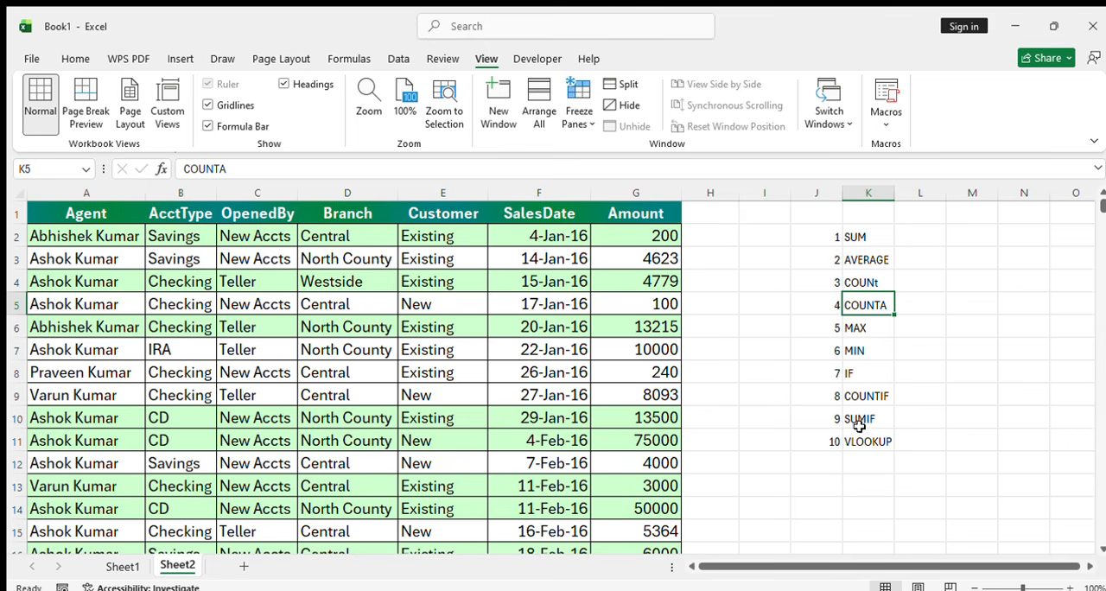
Review the function list in column K and the table's column headings from Agent to Amount in row 1
left_click(862, 238)
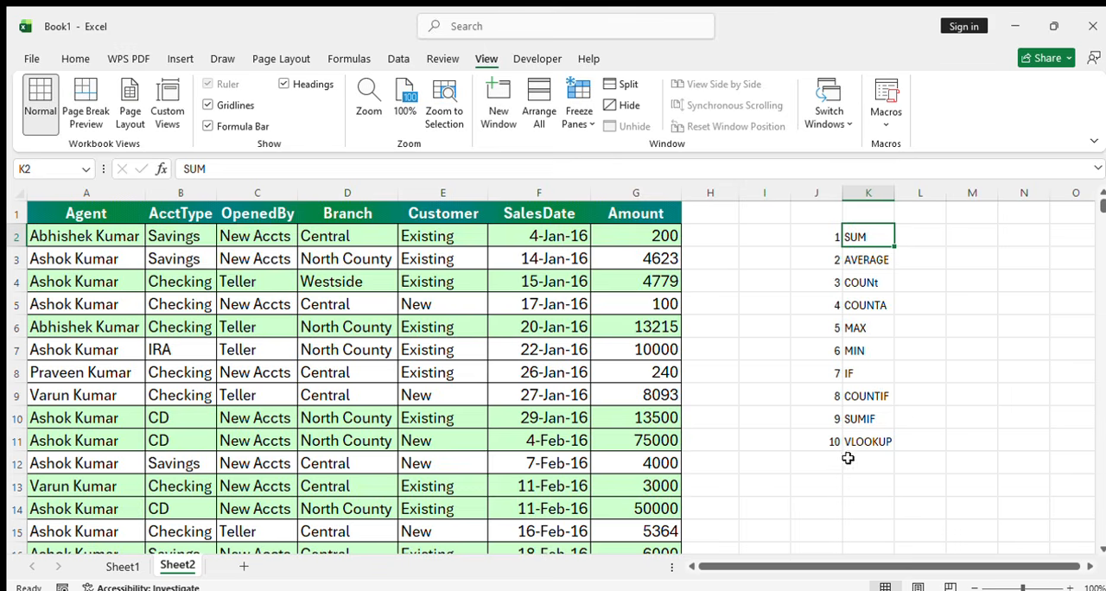
scroll(830, 432, "down", 1)
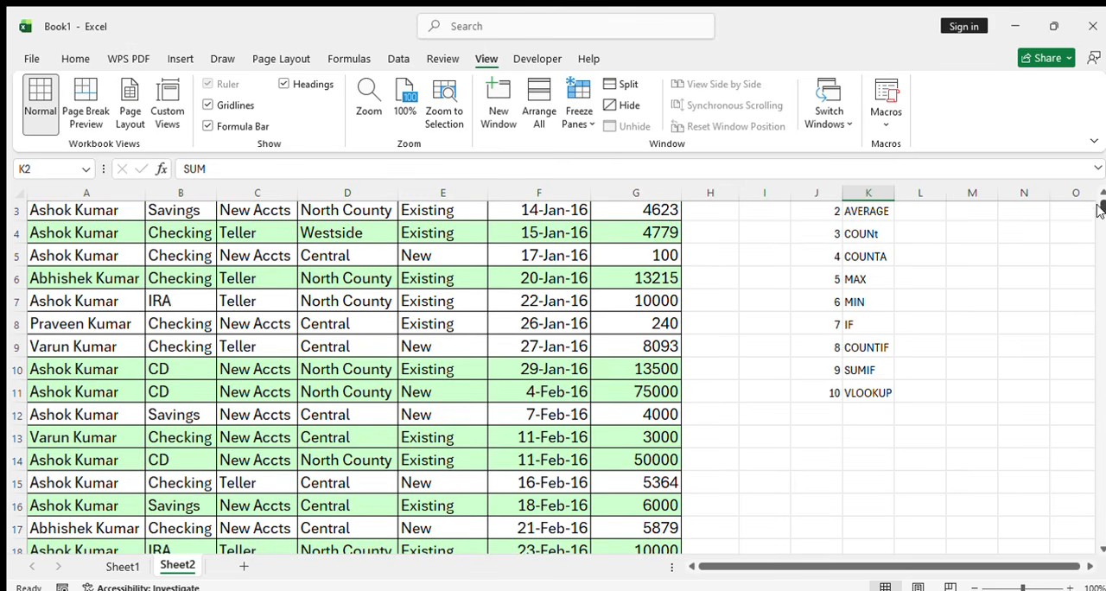
scroll(1102, 190, "up", 1)
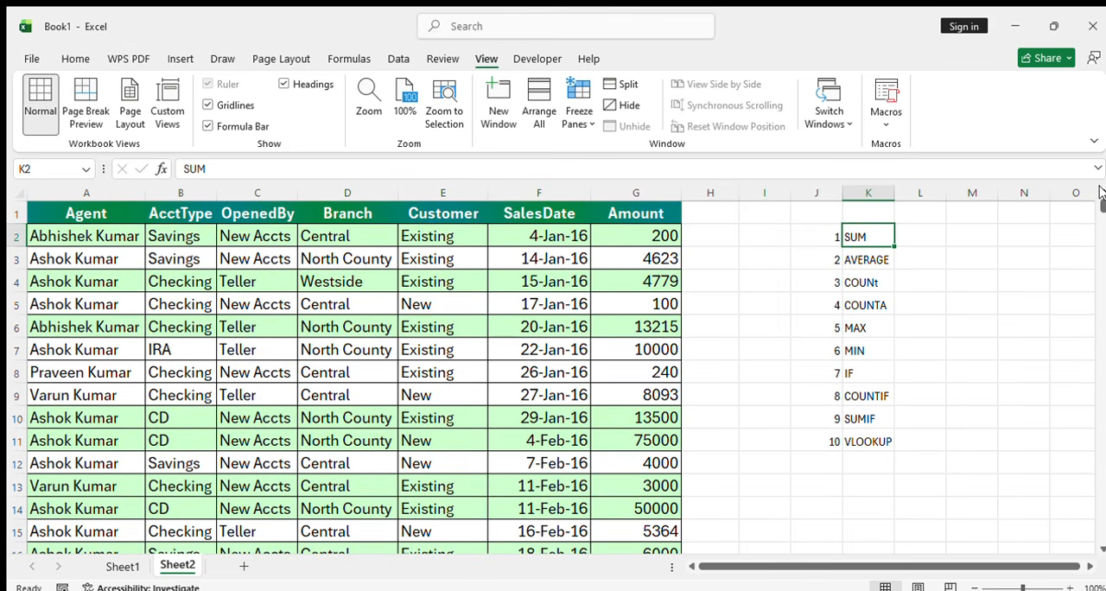
left_click(109, 216)
key("Right")
key("Right")
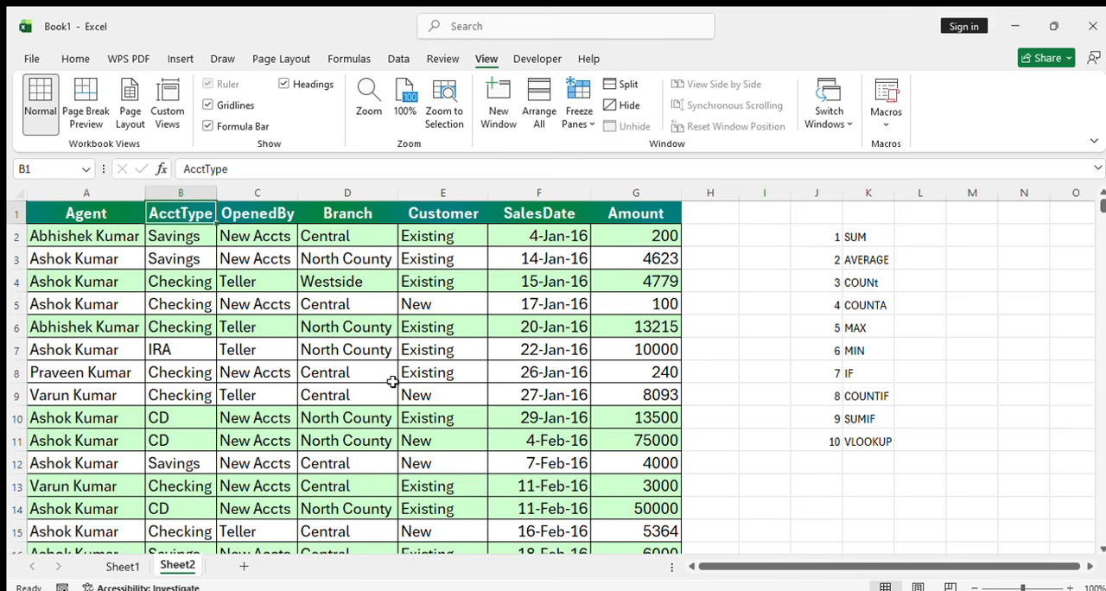
key("Right")
key("Right")
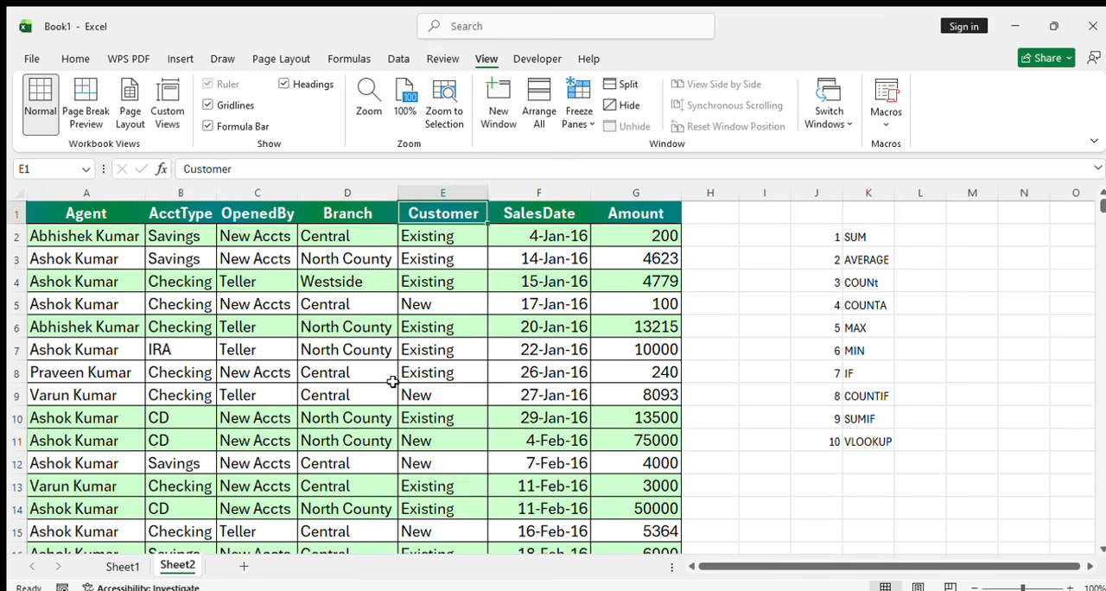
key("Right")
key("Right")
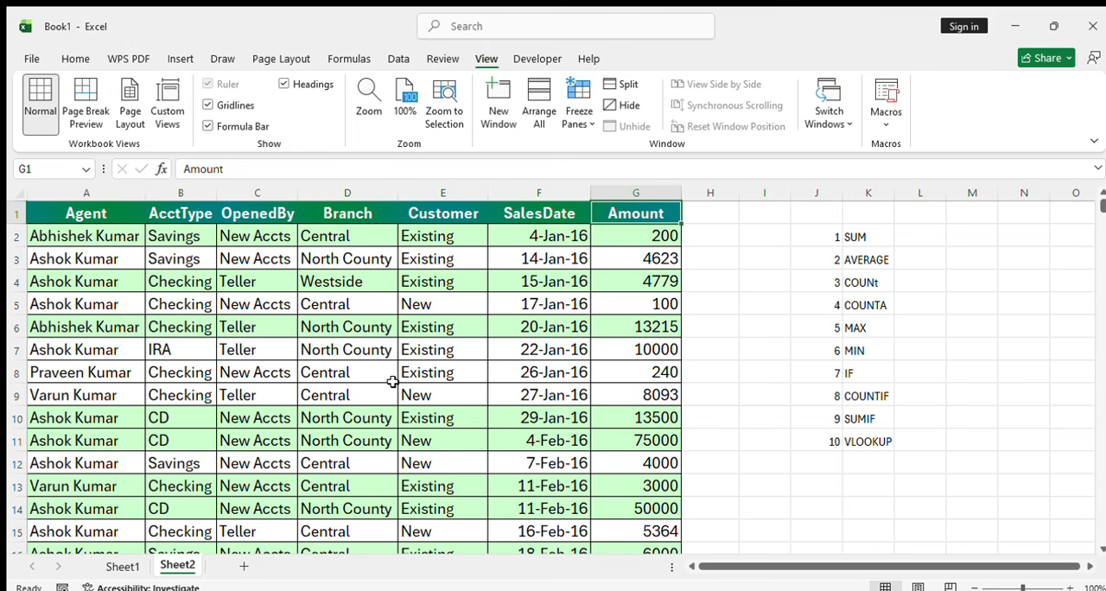
Examine sample records in the table, covering account type, opened by, branch, customer status, sales date and amount
key("Down")
key("Left")
key("Left")
key("Left")
key("Left")
key("Left")
key("Left")
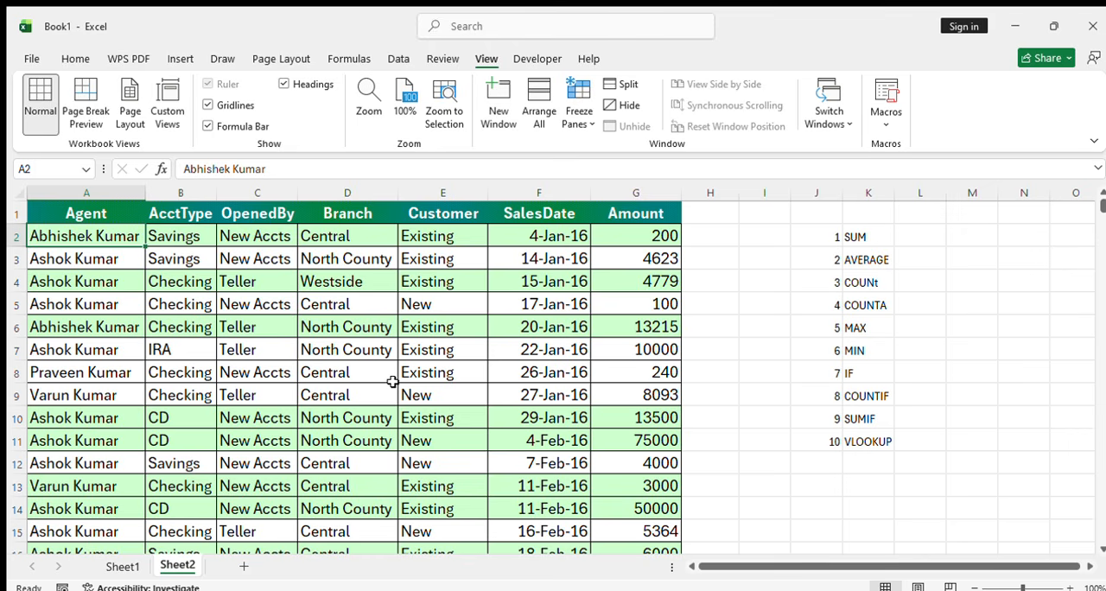
key("Right")
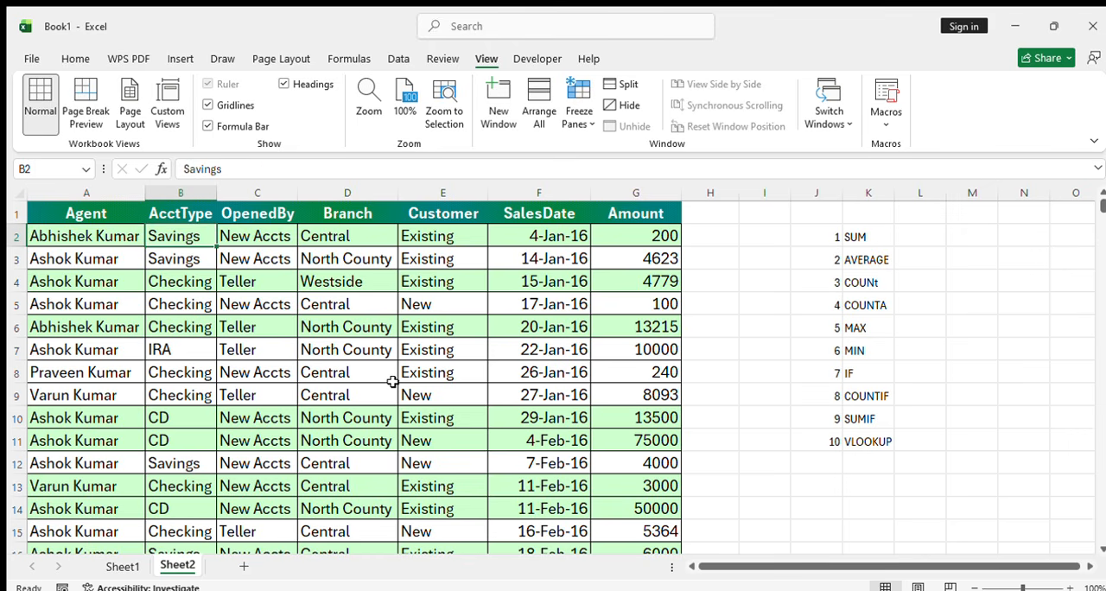
key("Down")
key("Down")
key("Down")
key("Down")
key("Down")
key("Down")
key("Down")
key("Down")
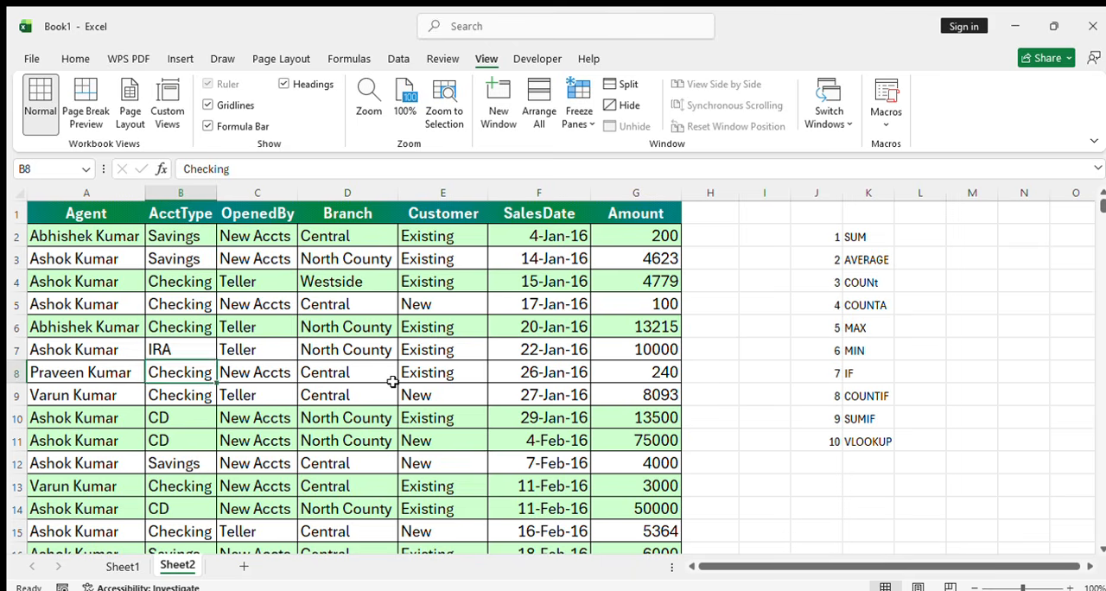
key("Down")
key("Right")
key("Right")
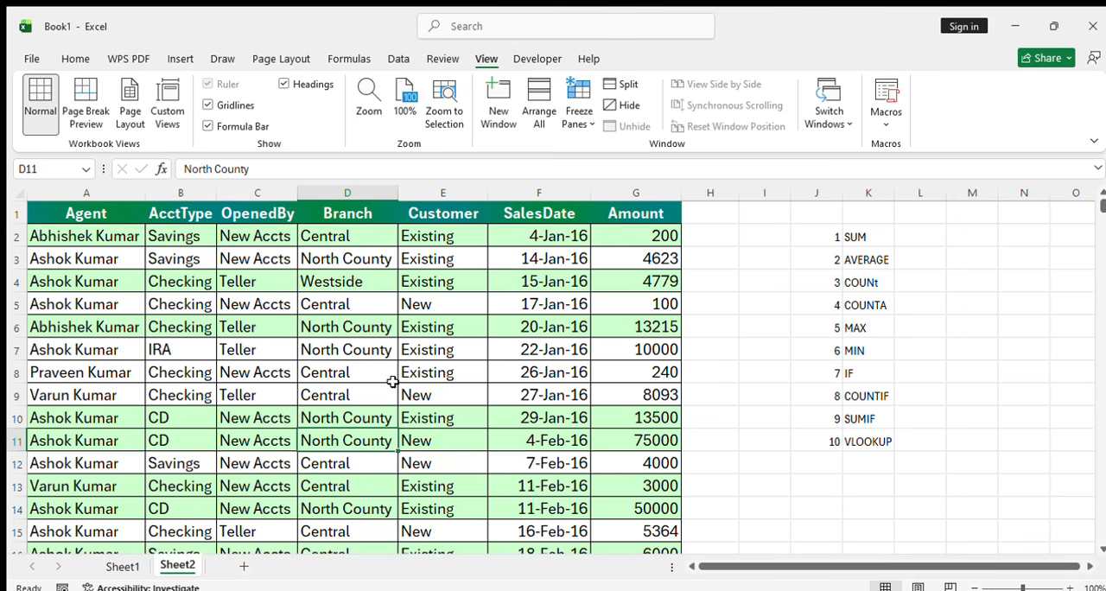
left_click(259, 282)
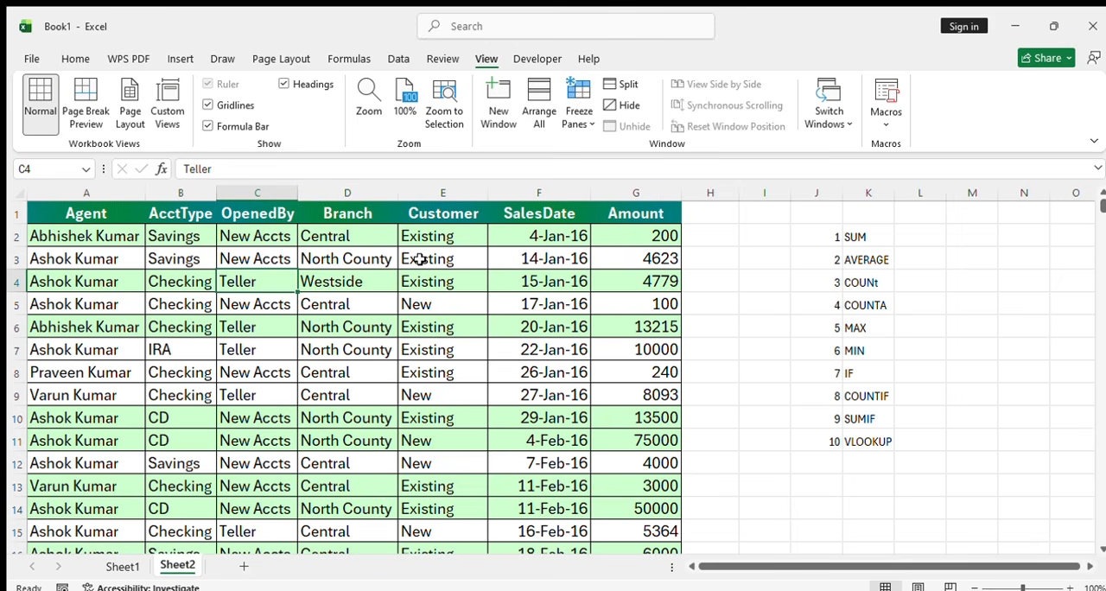
left_click(419, 259)
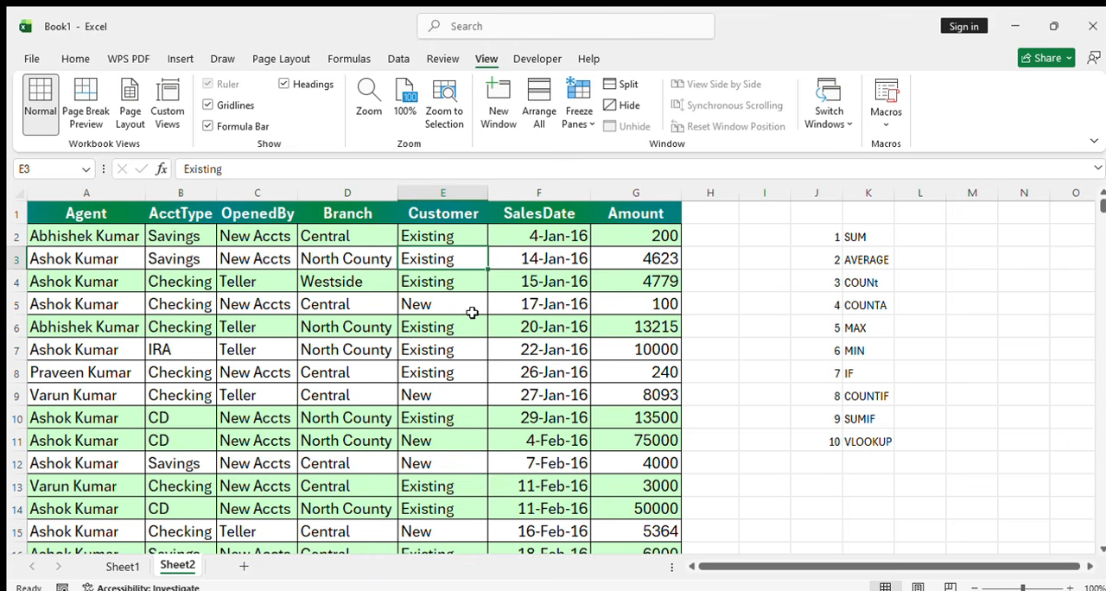
left_click(567, 280)
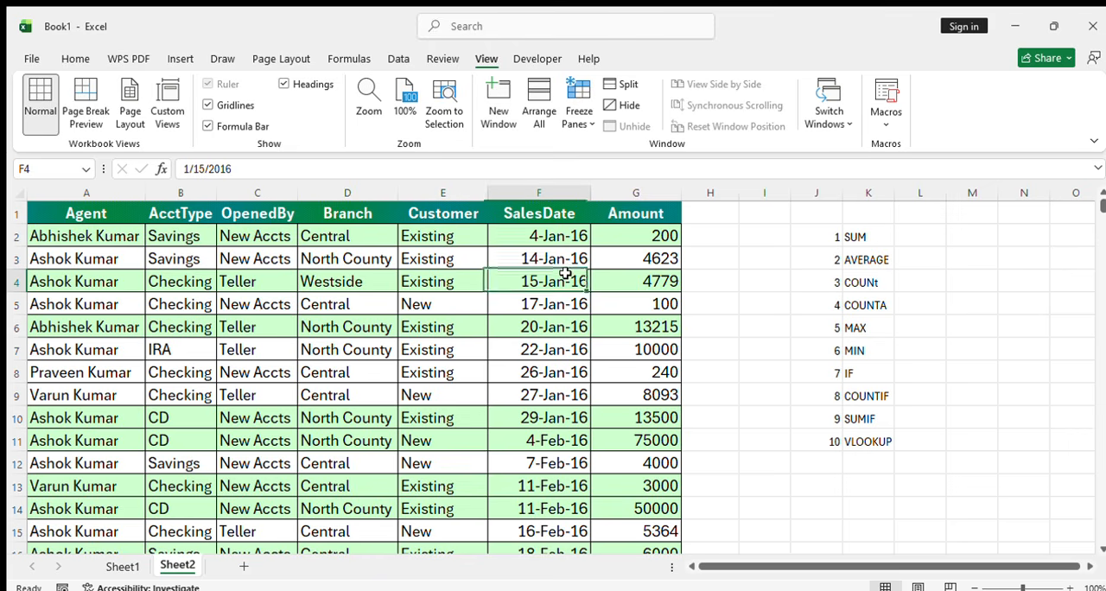
left_click(660, 281)
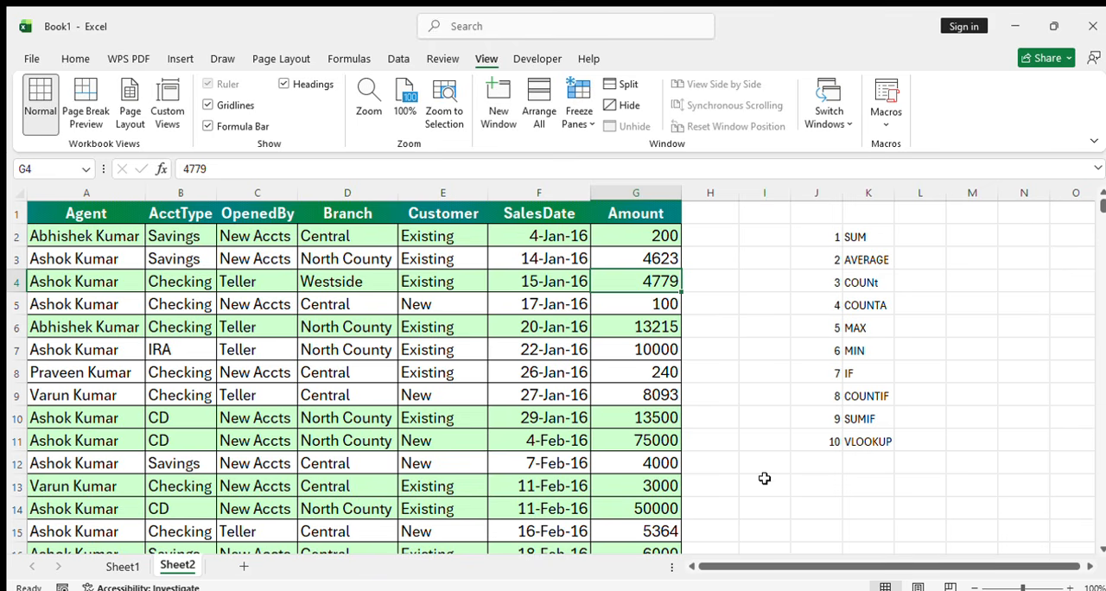
Freeze the header row above the first record and go down through the records along column H to check it
left_click(88, 235)
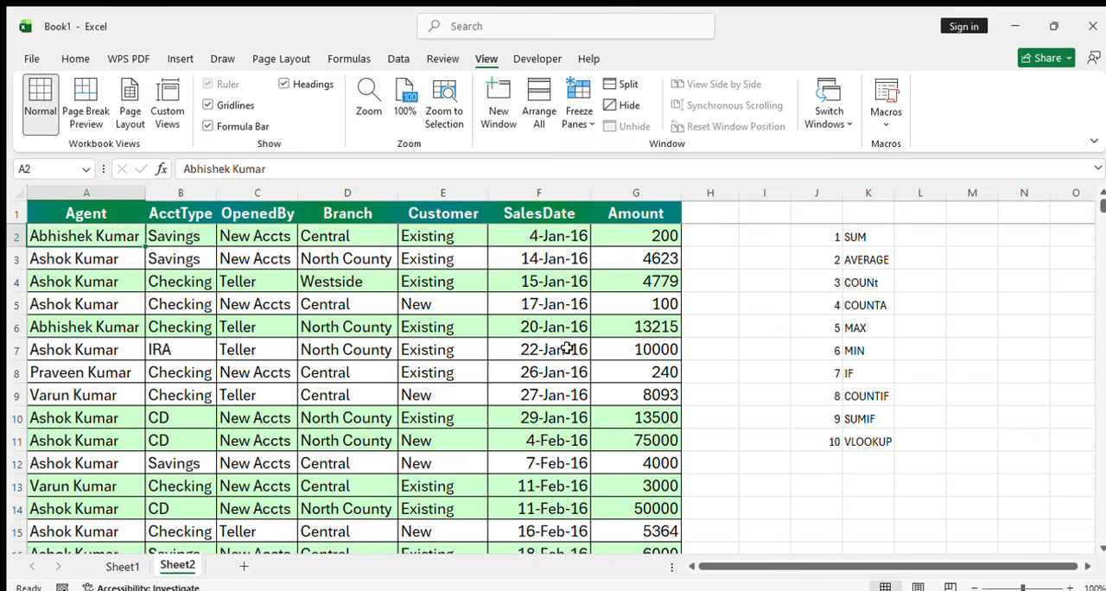
left_click(725, 346)
key("Down")
key("Down")
key("Down")
key("Down")
key("Down")
key("Down")
key("Down")
key("Down")
key("Down")
key("Down")
key("Down")
key("Down")
key("Down")
key("Down")
key("Down")
key("Down")
key("Down")
key("Down")
key("Down")
key("Down")
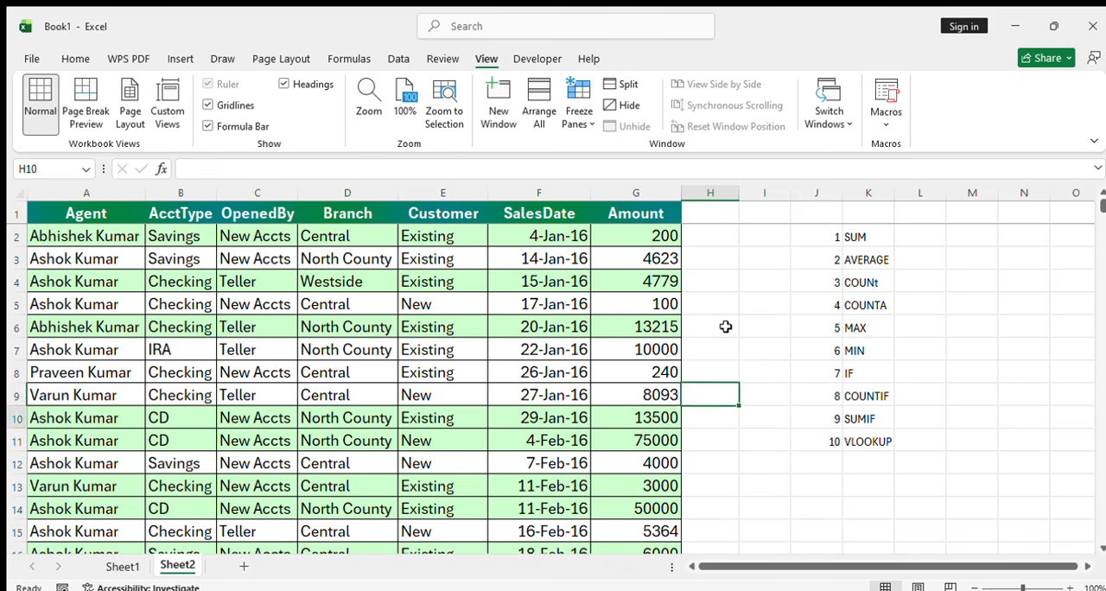
key("Down")
key("Down")
key("Down")
key("Down")
key("Down")
key("Down")
key("Down")
key("Down")
key("Down")
key("Down")
key("Down")
key("Down")
key("Down")
key("Down")
key("Down")
key("Down")
key("Down")
key("Down")
key("Down")
key("Down")
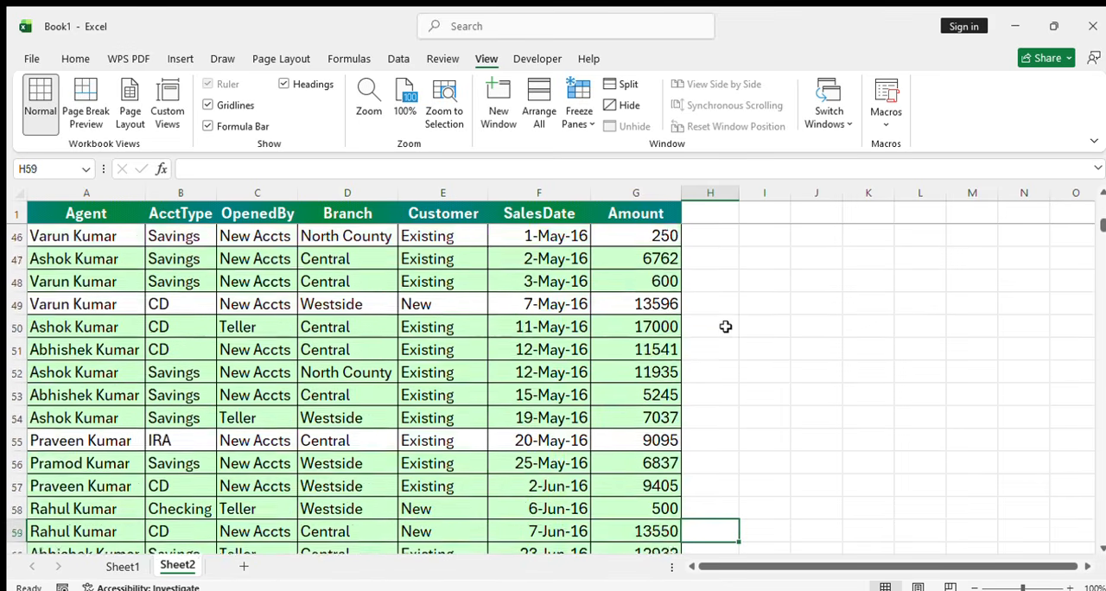
key("Down")
key("Down")
key("Down")
key("Down")
key("Down")
key("Down")
key("Down")
key("Down")
key("Down")
key("Down")
key("Down")
key("Down")
key("Down")
key("Down")
key("Down")
key("Down")
key("Down")
key("Down")
key("Down")
key("Down")
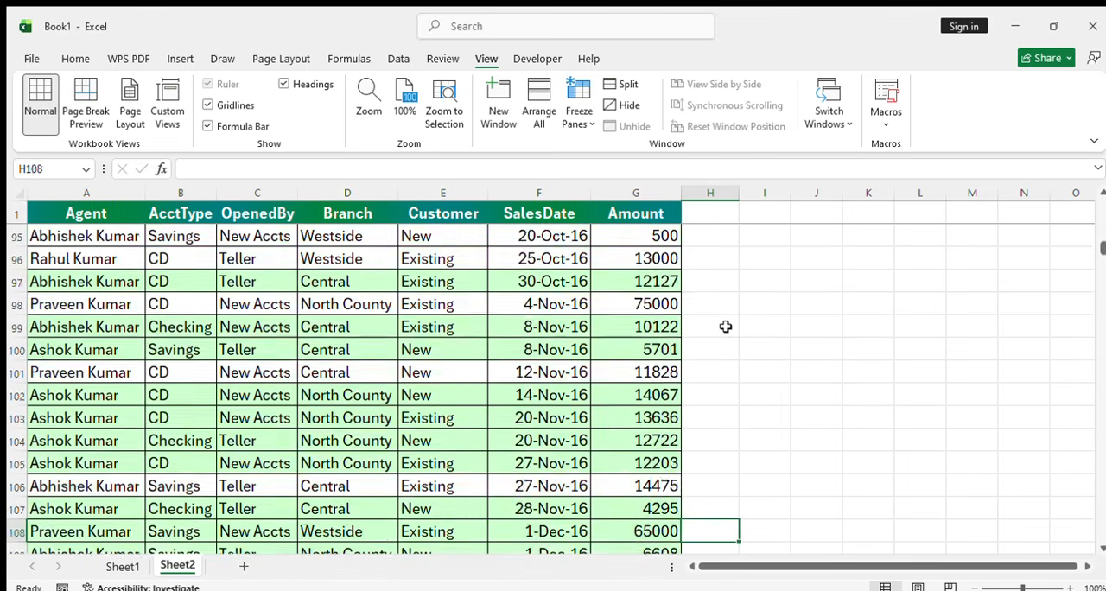
key("Down")
key("Down")
key("Down")
key("Down")
key("Down")
key("Down")
key("Down")
key("Down")
key("Down")
key("Down")
key("Down")
key("Down")
key("Down")
key("Down")
key("Down")
key("Down")
key("Down")
key("Down")
key("Down")
key("Down")
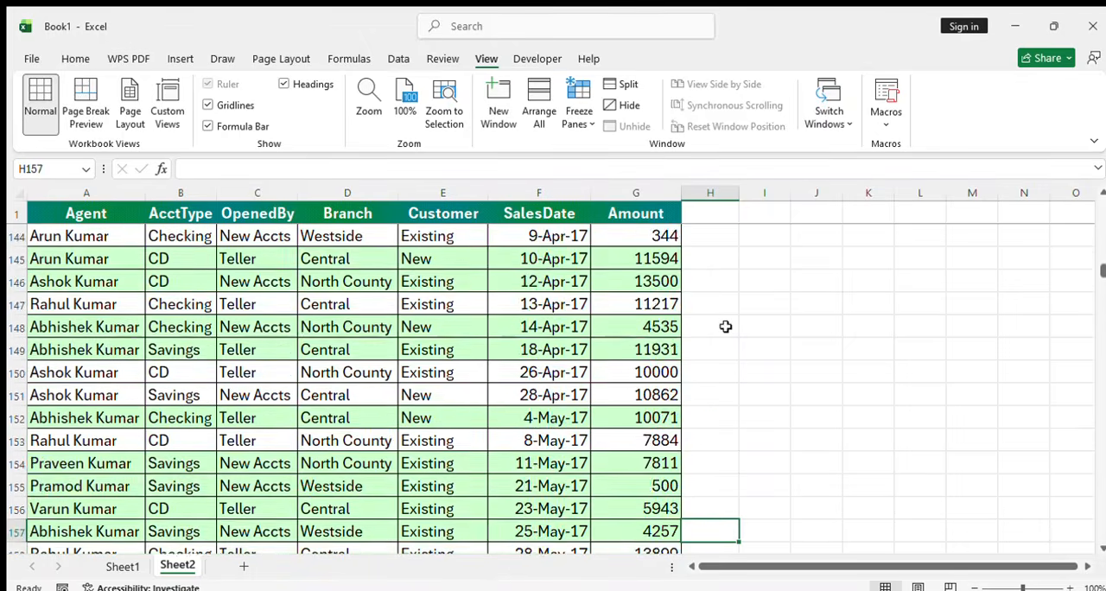
key("Down")
key("Down")
key("Down")
key("Down")
key("Down")
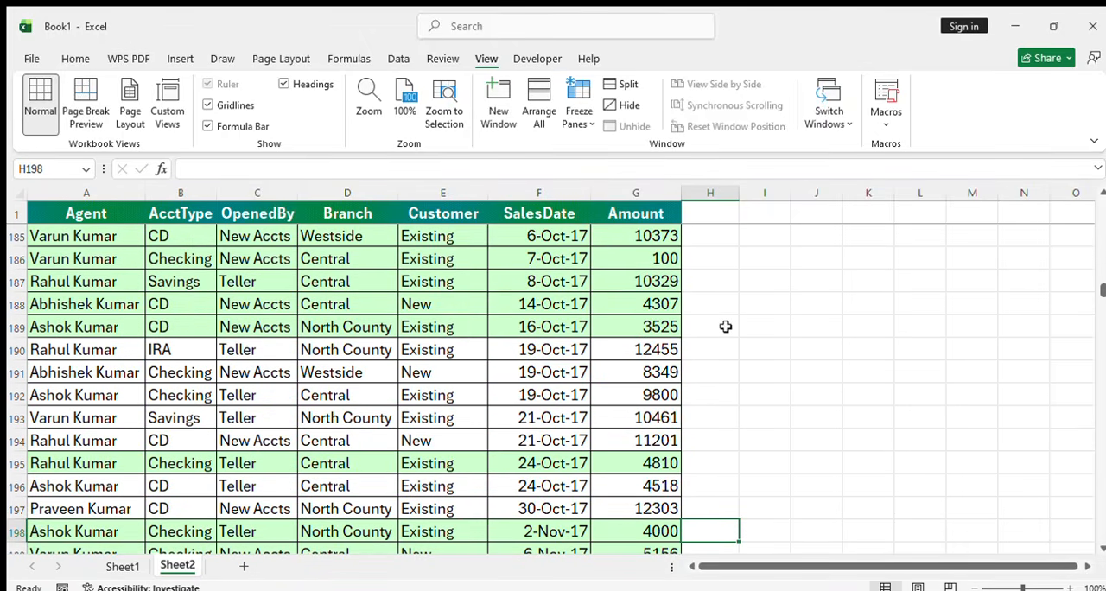
Start a SUM formula in cell G727, below the last record of the Amount column
left_click_drag(1098, 287, 1070, 538)
left_click(664, 527)
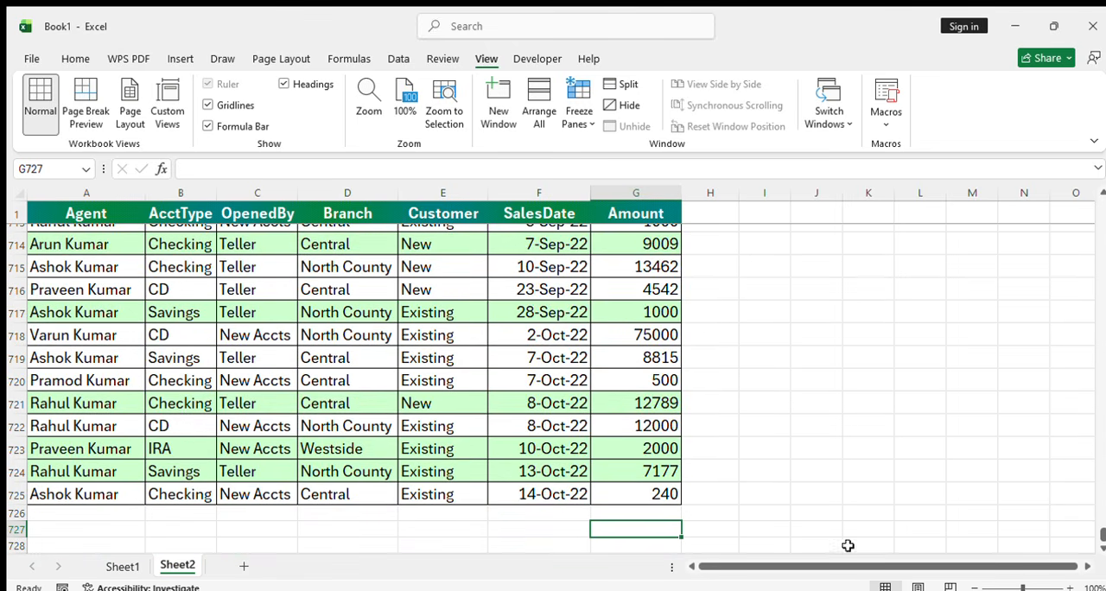
type("=sum(")
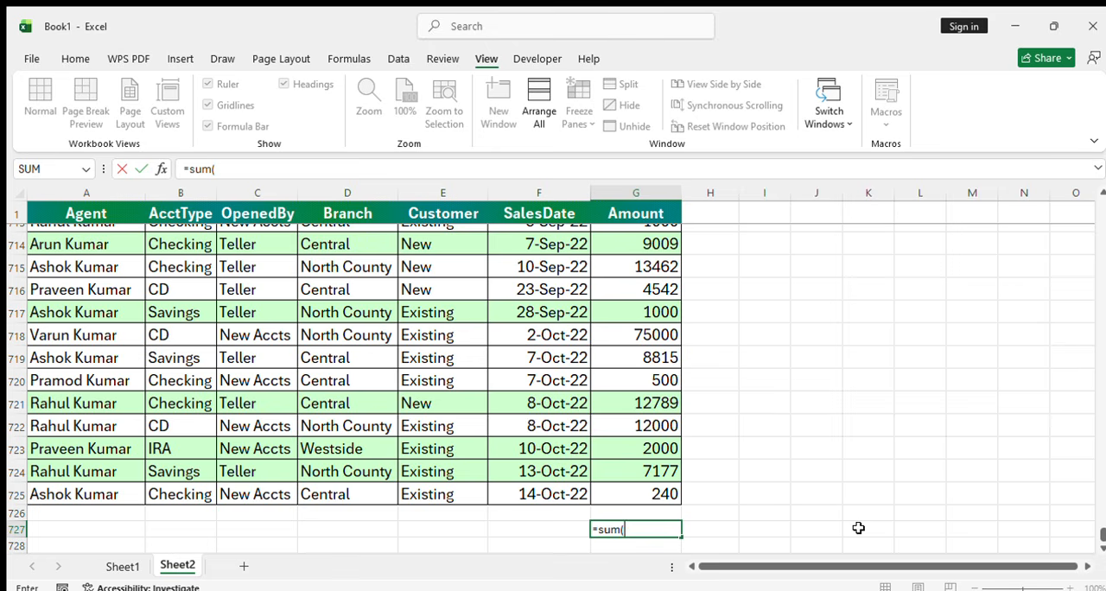
Try to select the Amount values for the SUM range by extending it upward from G726
key("Up")
key("Up")
key("shift+Down")
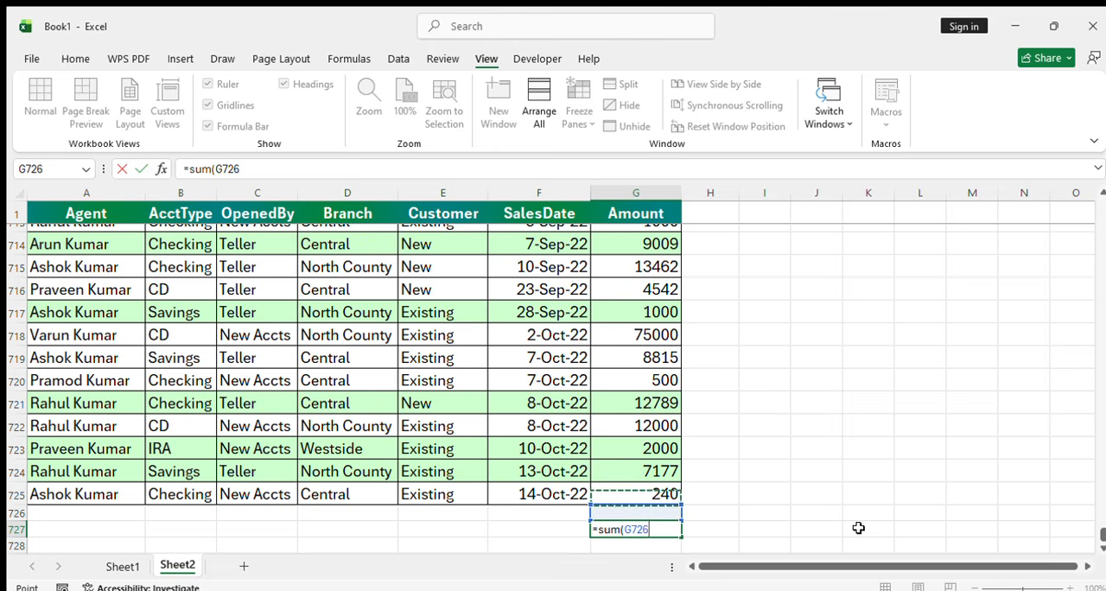
key("shift+Up")
key("shift+Up")
key("shift+Up")
key("shift+Up")
key("shift+Up")
key("shift+Up")
key("shift+Up")
key("shift+Up")
key("shift+Up")
key("shift+Up")
key("shift+Up")
key("shift+Up")
key("shift+Up")
key("shift+Up")
key("shift+Up")
key("shift+Up")
key("shift+Up")
key("shift+Up")
key("shift+Up")
key("shift+Up")
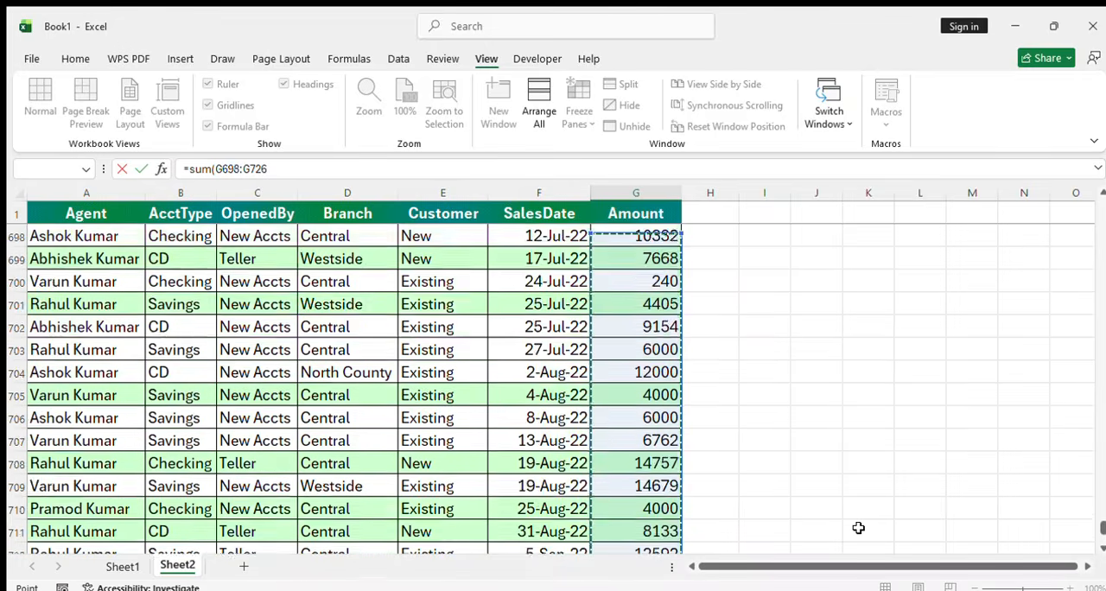
key("shift+Up")
key("shift+Up")
key("shift+Up")
key("shift+Up")
key("shift+Up")
key("shift+Up")
key("shift+Up")
key("shift+Up")
key("shift+Up")
key("shift+Up")
key("shift+Up")
key("shift+Up")
key("shift+Up")
key("shift+Up")
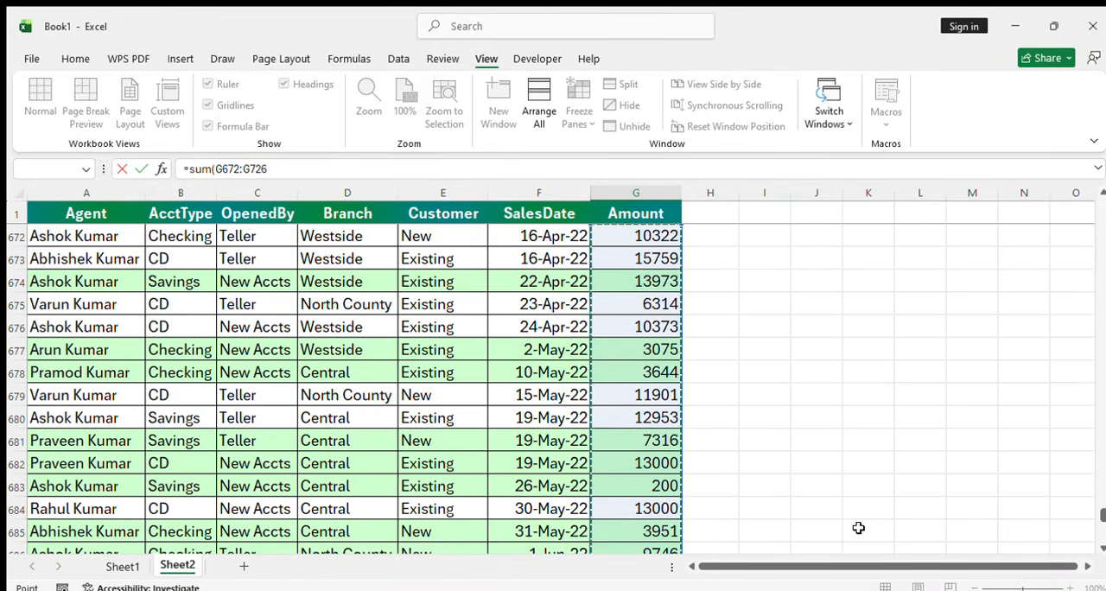
key("ctrl+shift+Down")
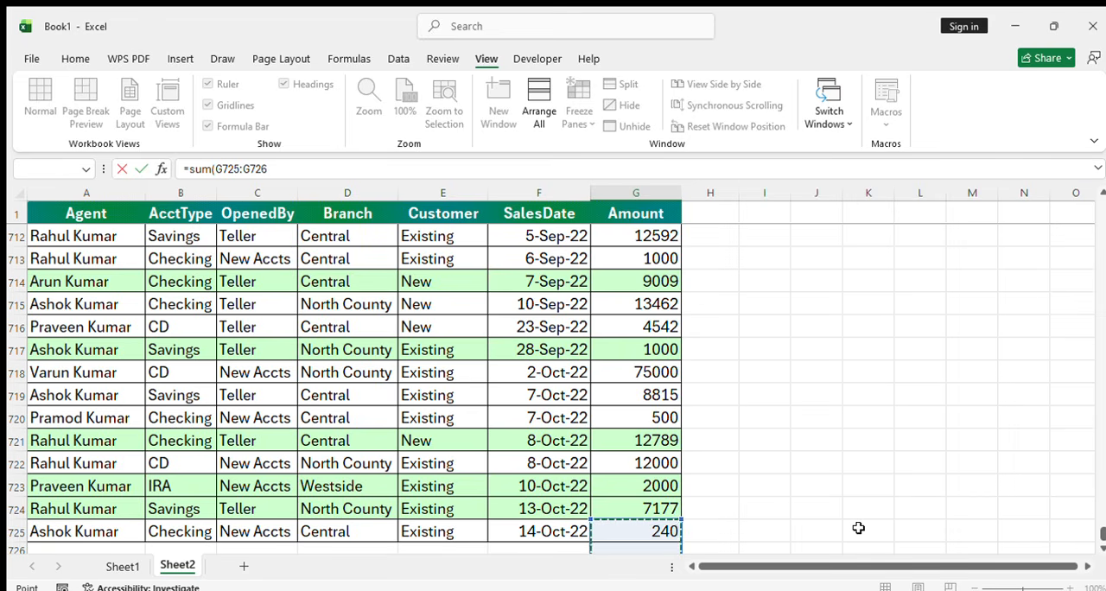
key("shift+Up")
key("Down")
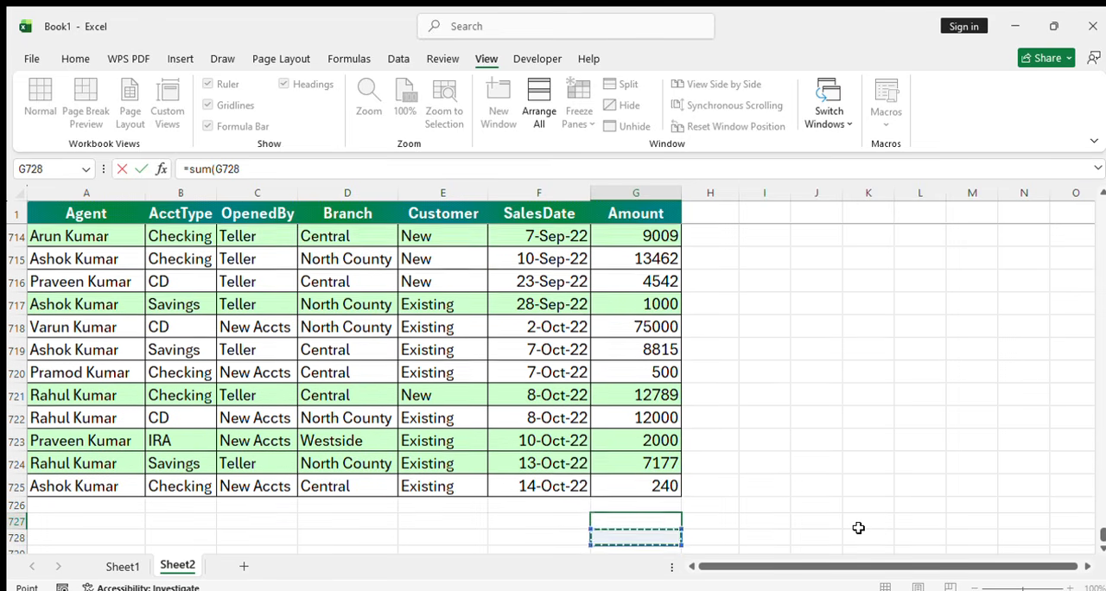
Try to pick the starting cell of the SUM range by moving down from the Amount heading in G1
key("Up")
key("Up")
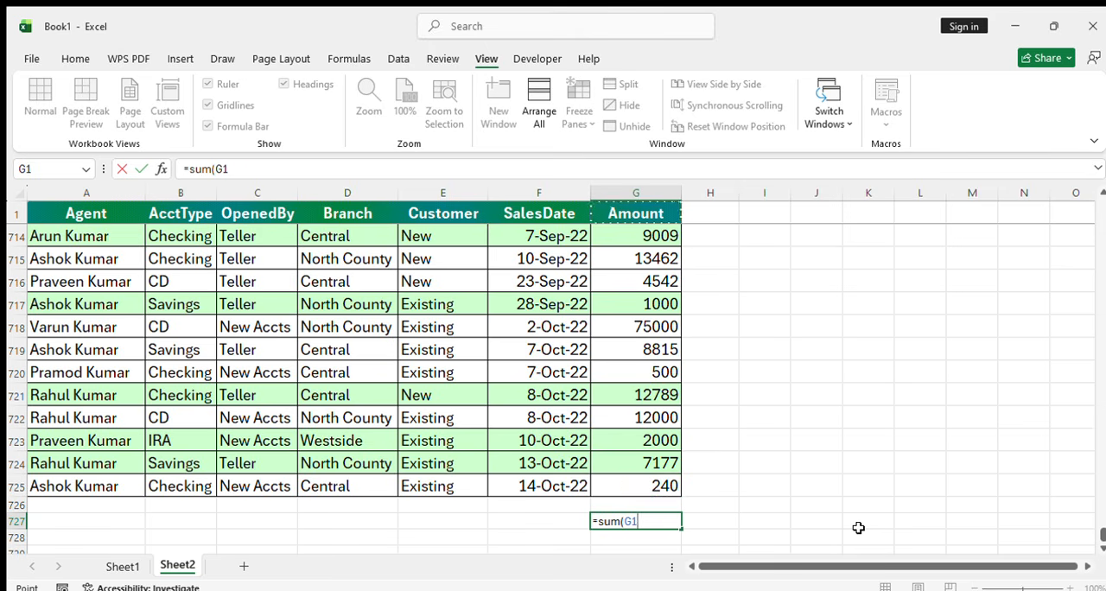
key("ctrl+Up")
key("Down")
key("Down")
key("Down")
key("Down")
key("Down")
key("Down")
key("Down")
key("Down")
key("Down")
key("Down")
key("Down")
key("Down")
key("Down")
key("Down")
key("Down")
key("Down")
key("Down")
key("Down")
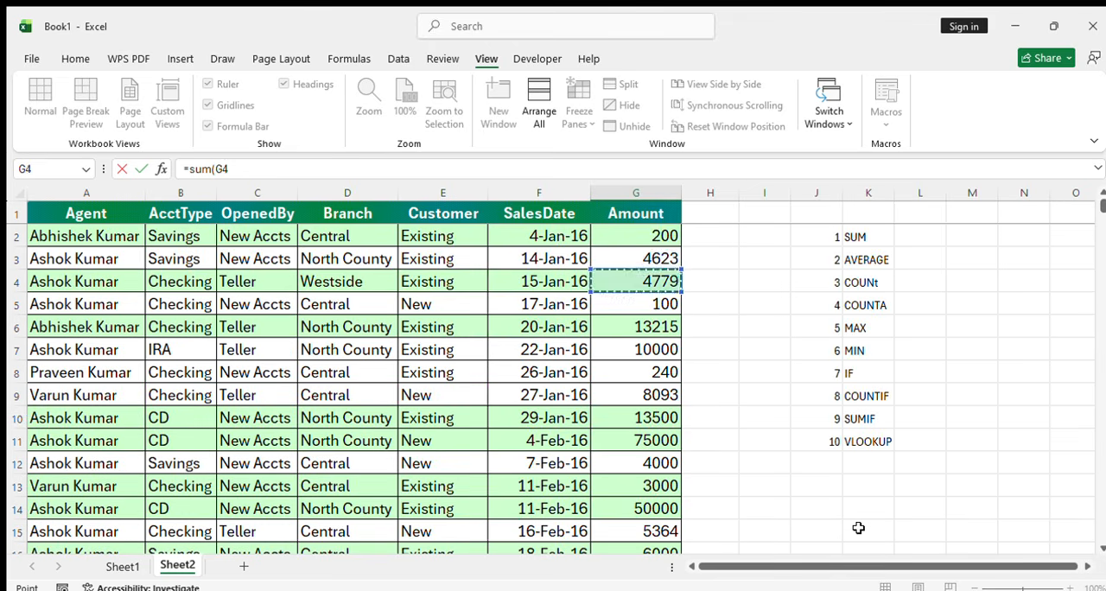
key("Down")
key("Down")
key("Down")
key("Down")
key("Down")
key("Down")
key("Down")
key("Down")
key("Down")
key("Down")
key("Down")
key("Down")
key("Down")
key("Down")
key("Down")
key("Down")
key("Down")
key("Down")
key("Down")
key("Down")
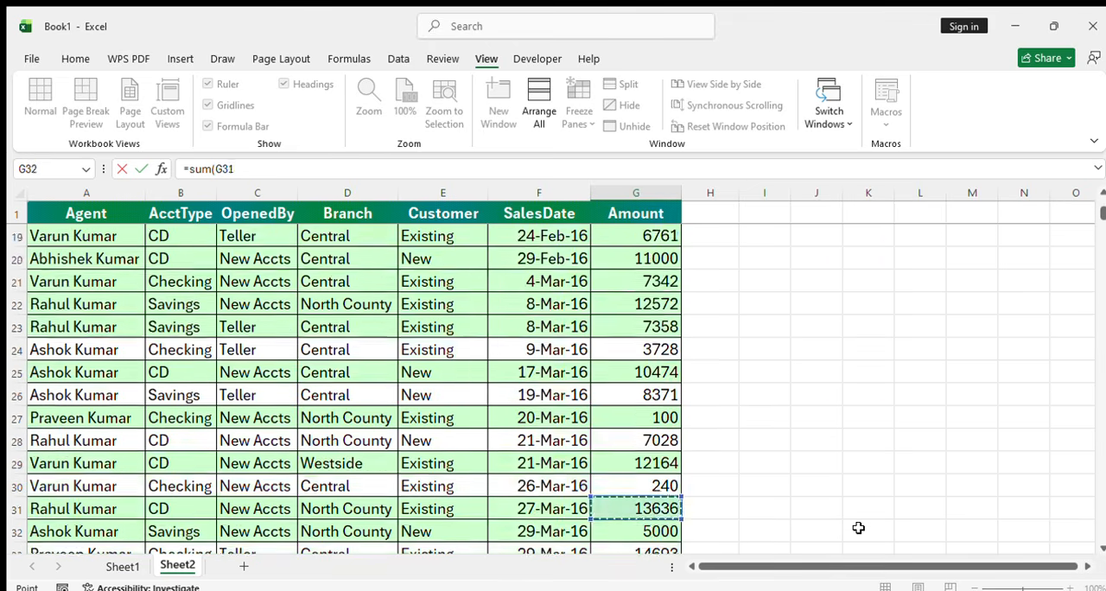
key("Up")
key("Up")
key("Up")
key("Up")
key("Up")
key("Up")
key("Up")
key("Up")
key("Up")
key("Up")
key("Up")
key("Up")
key("Up")
key("Up")
key("Up")
key("Up")
key("Up")
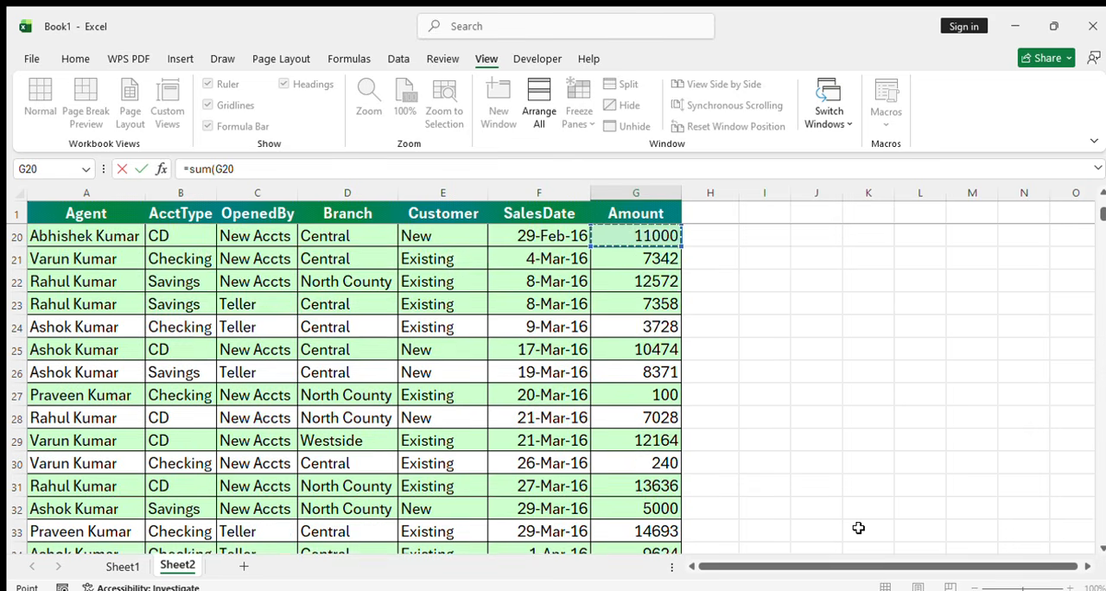
key("Down")
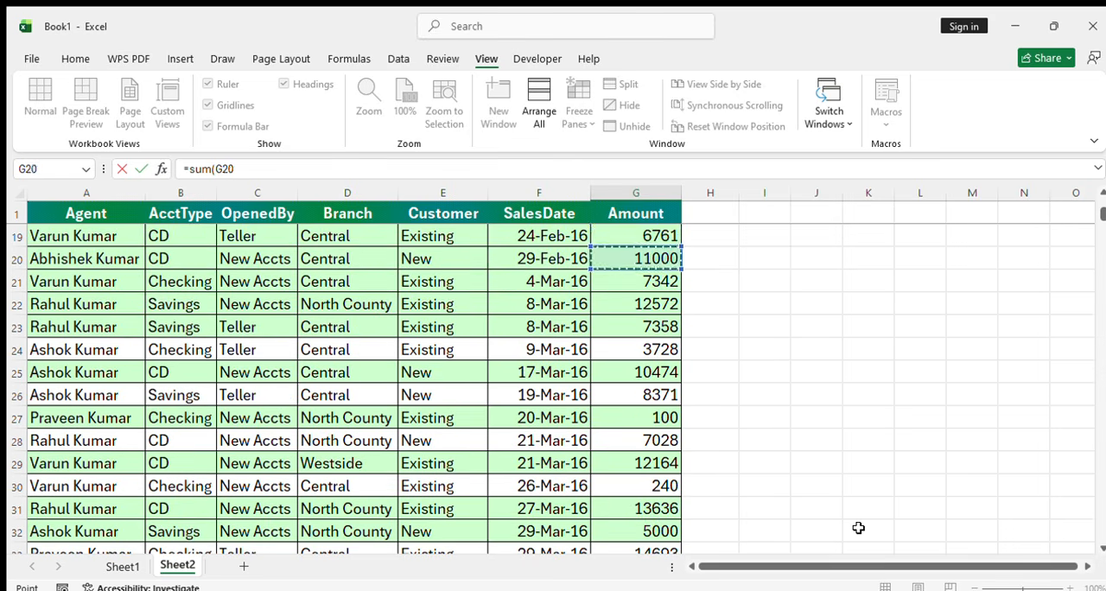
Complete the SUM formula in G727 with the Amount values G2:G725 as its range, leaving out the heading
key("Up")
key("Up")
key("Up")
key("Up")
key("Up")
key("Up")
key("Up")
key("Up")
key("Up")
key("Up")
key("Up")
key("Up")
key("Up")
key("Up")
key("Up")
key("Up")
key("Up")
key("Up")
key("Up")
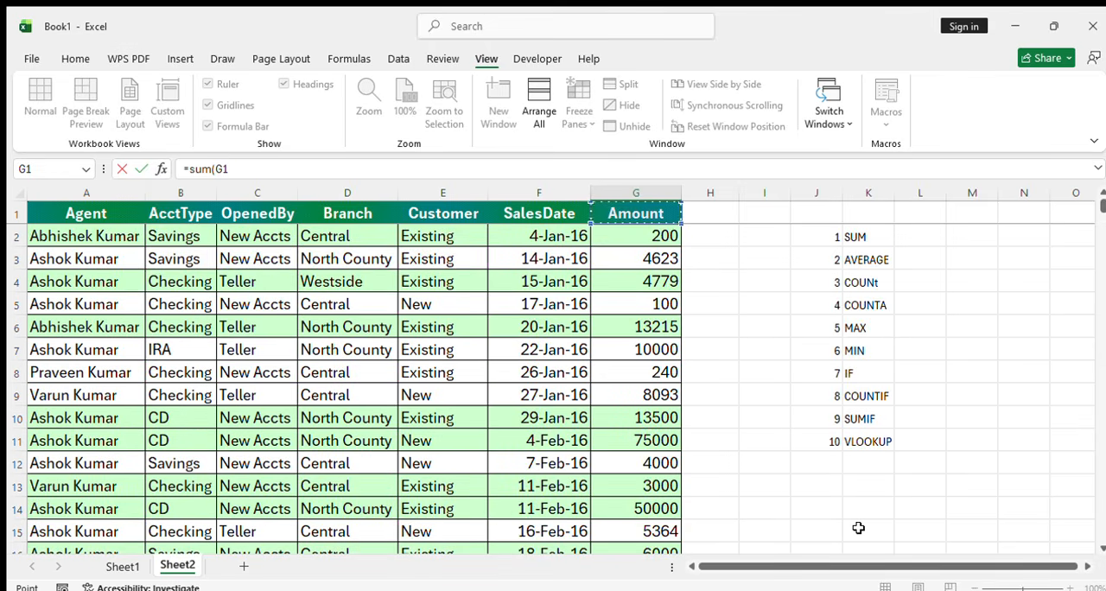
key("Down")
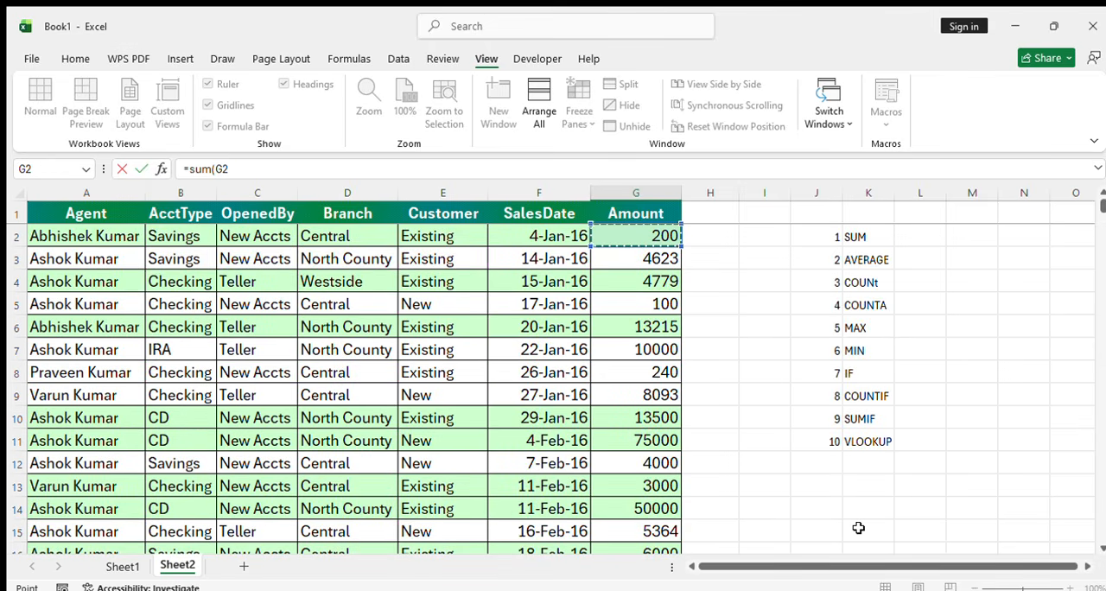
key("ctrl+shift+Down")
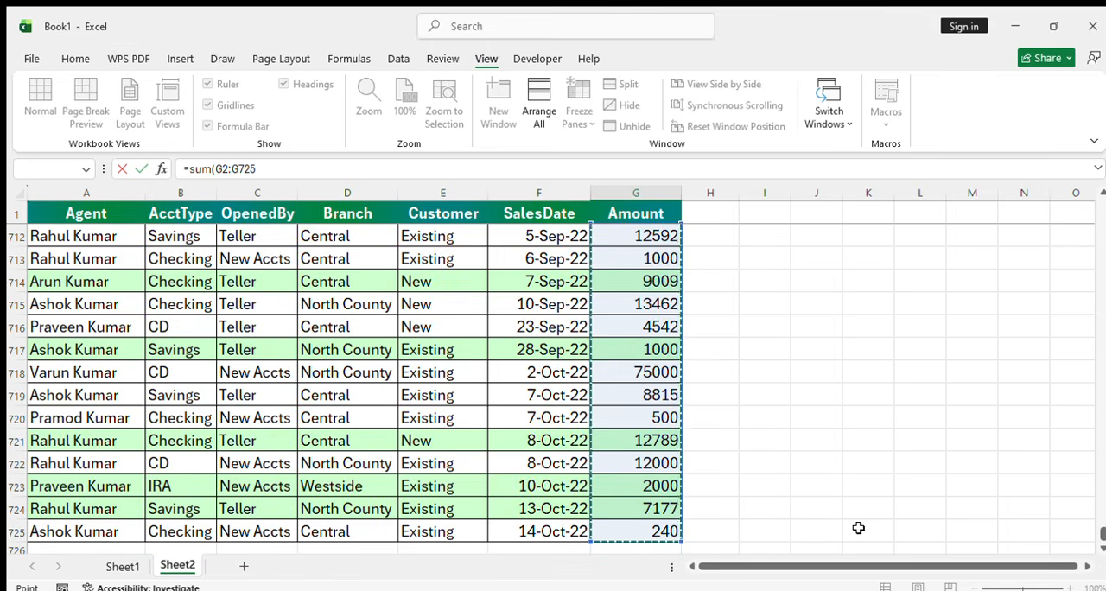
key("Return")
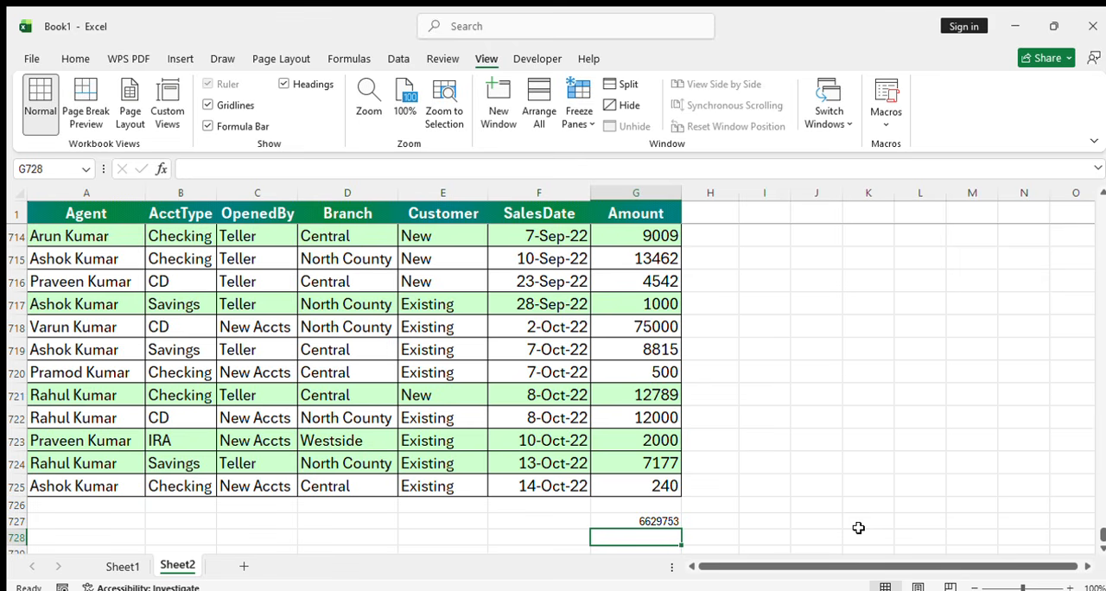
left_click(663, 523)
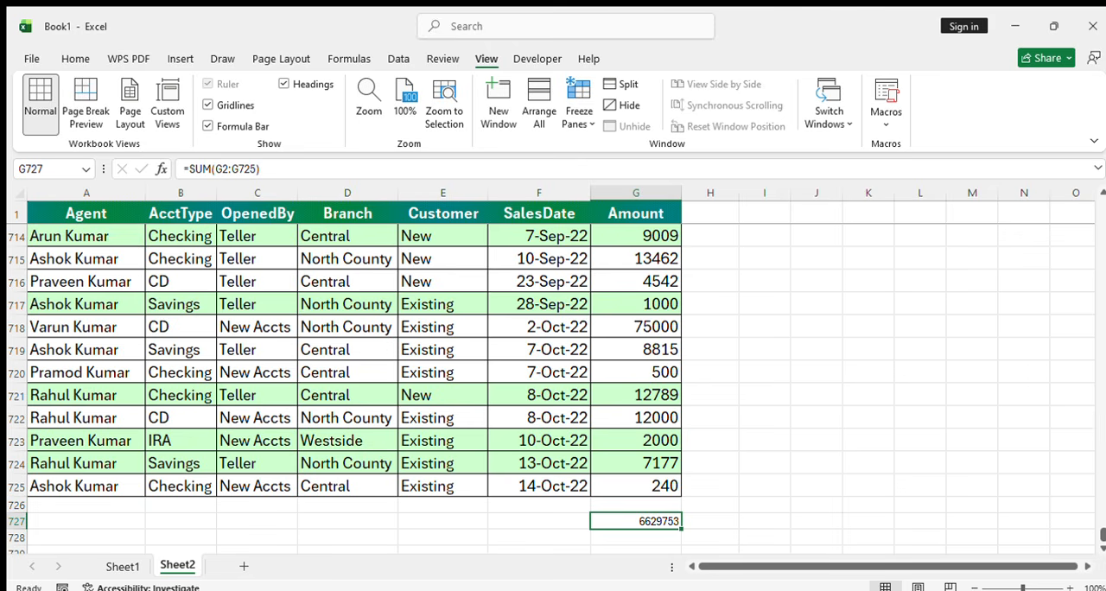
Label the total as "sum" in F727 and enter the label "average" below it in F728
left_click_drag(1102, 536, 1071, 553)
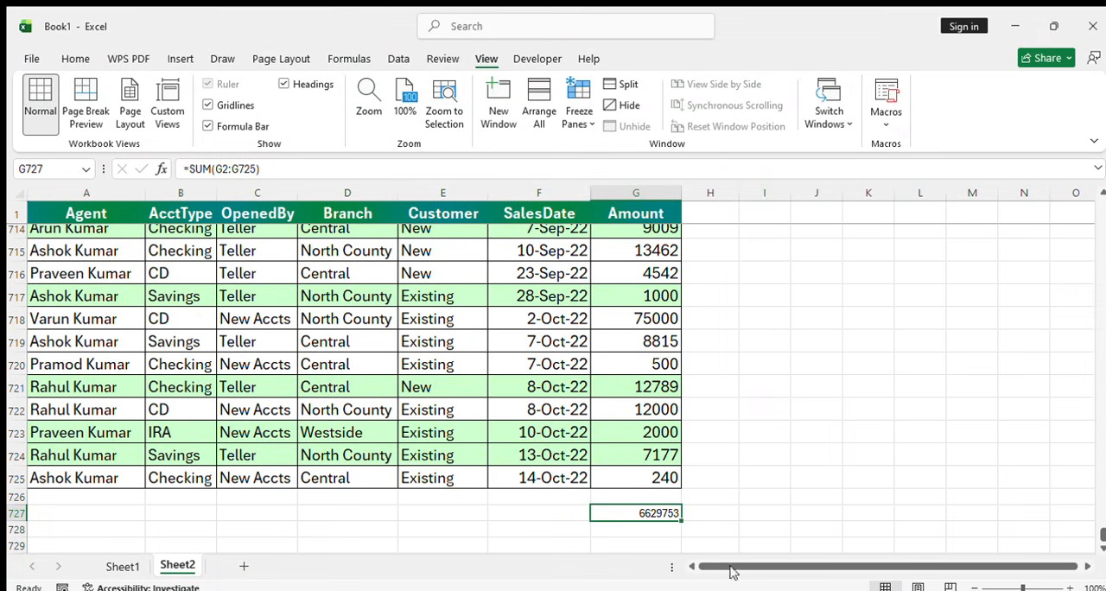
left_click(533, 514)
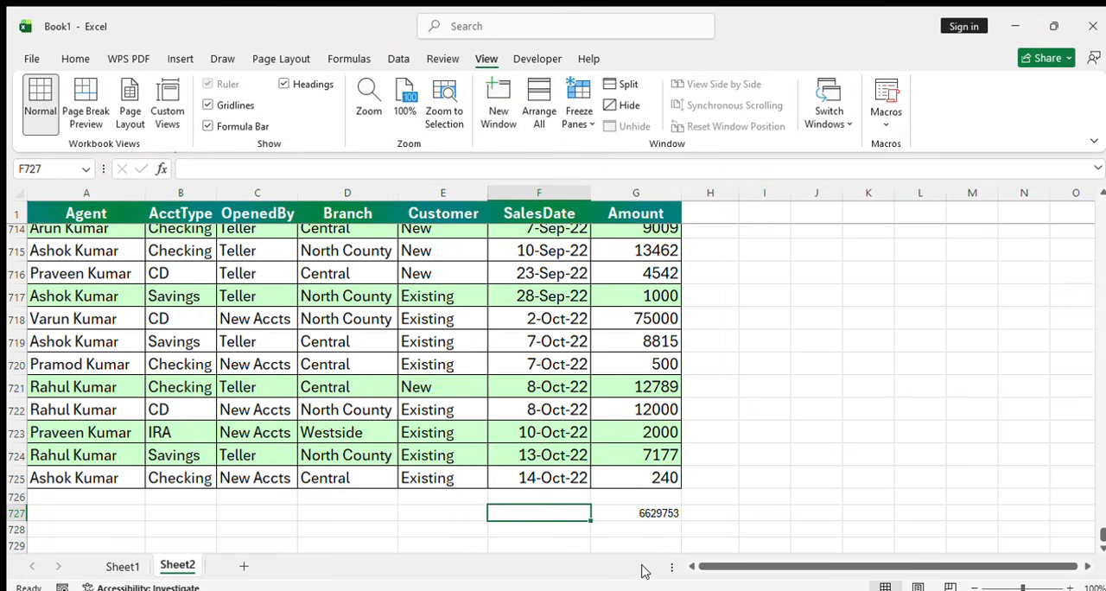
type("sum")
key("Return")
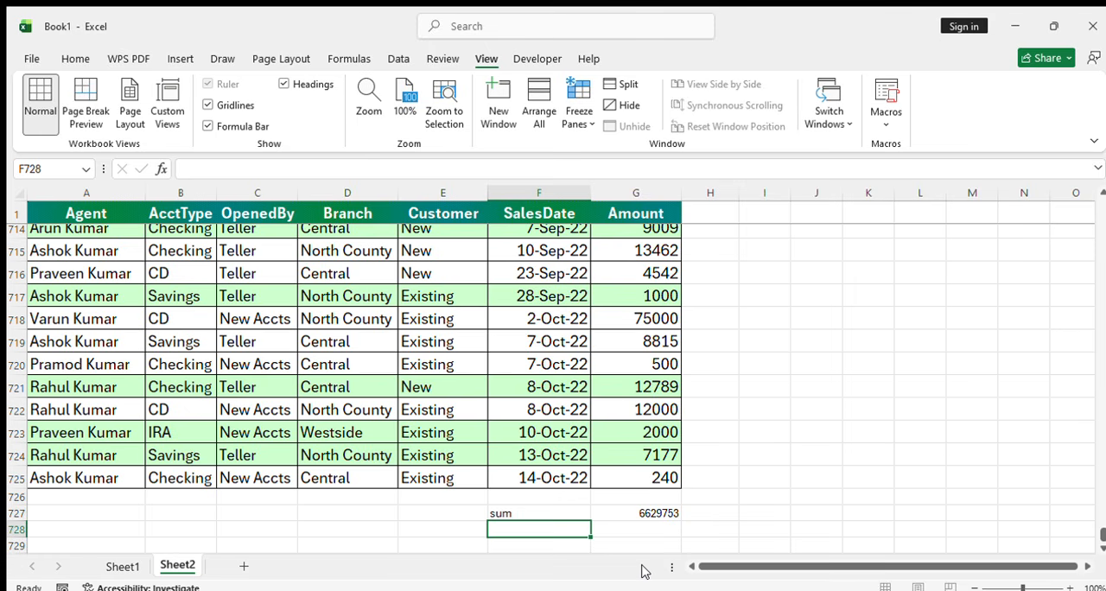
type("ave")
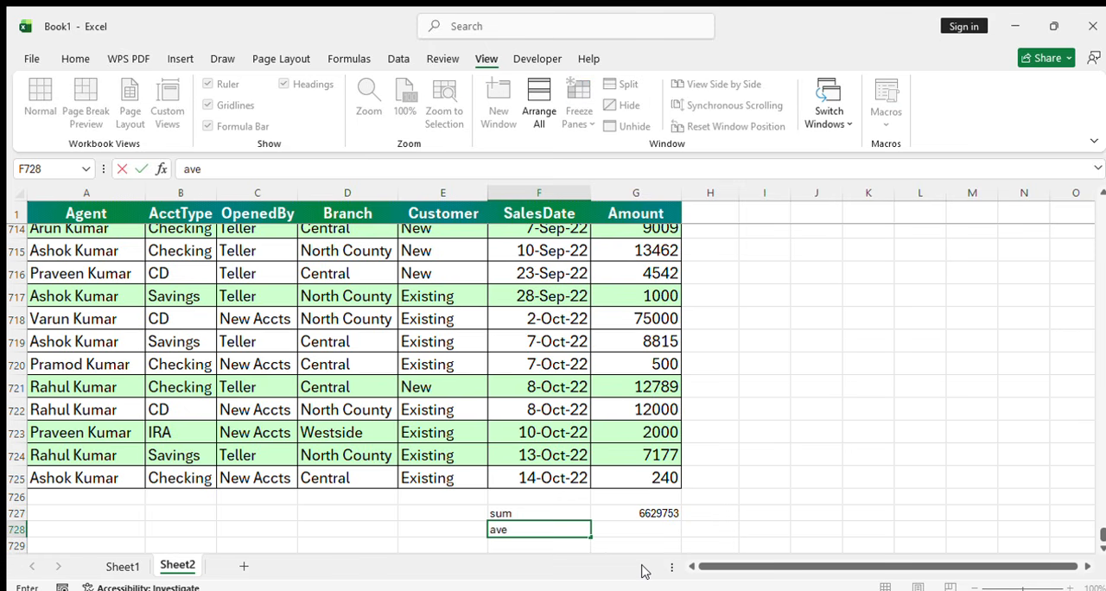
type("rage")
key("Tab")
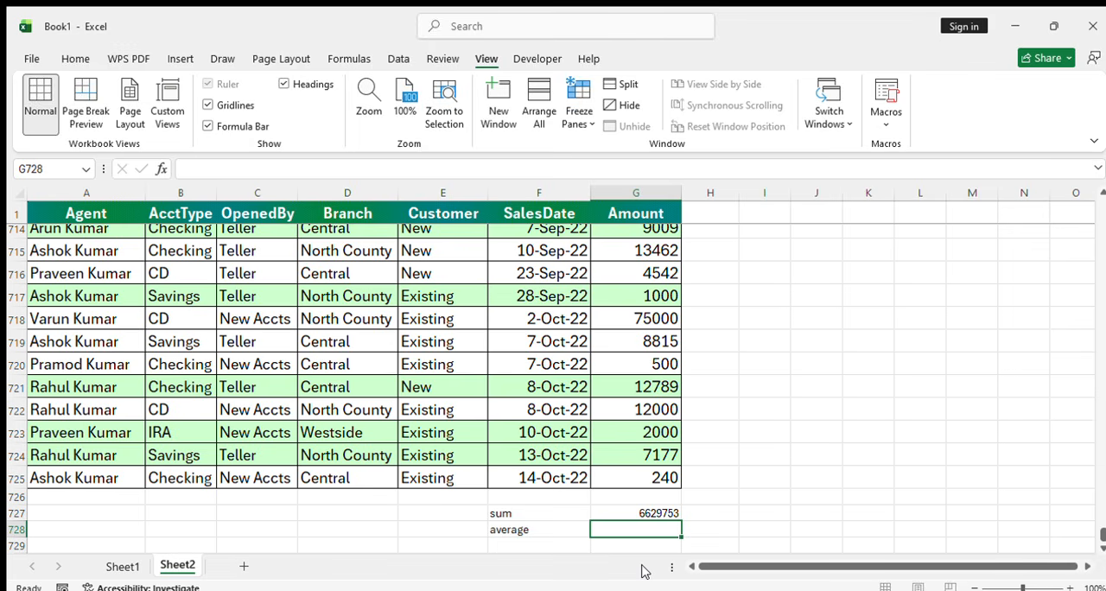
Start an AVERAGE formula in G728 and pick G725, the last Amount value, as the range's starting cell
type("=average")
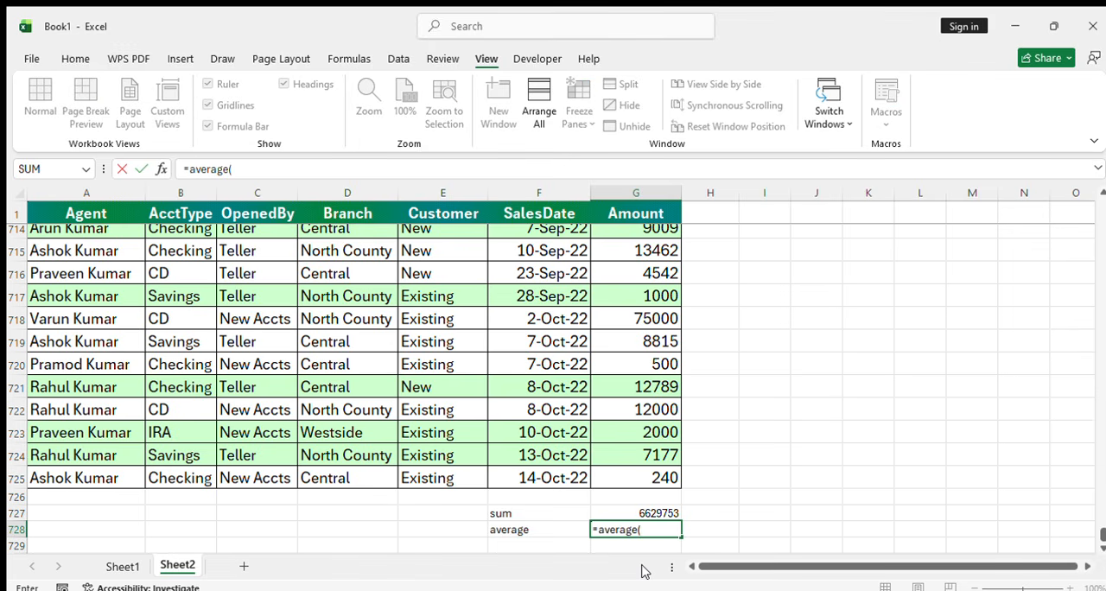
type("(")
key("Up")
key("Up")
key("Up")
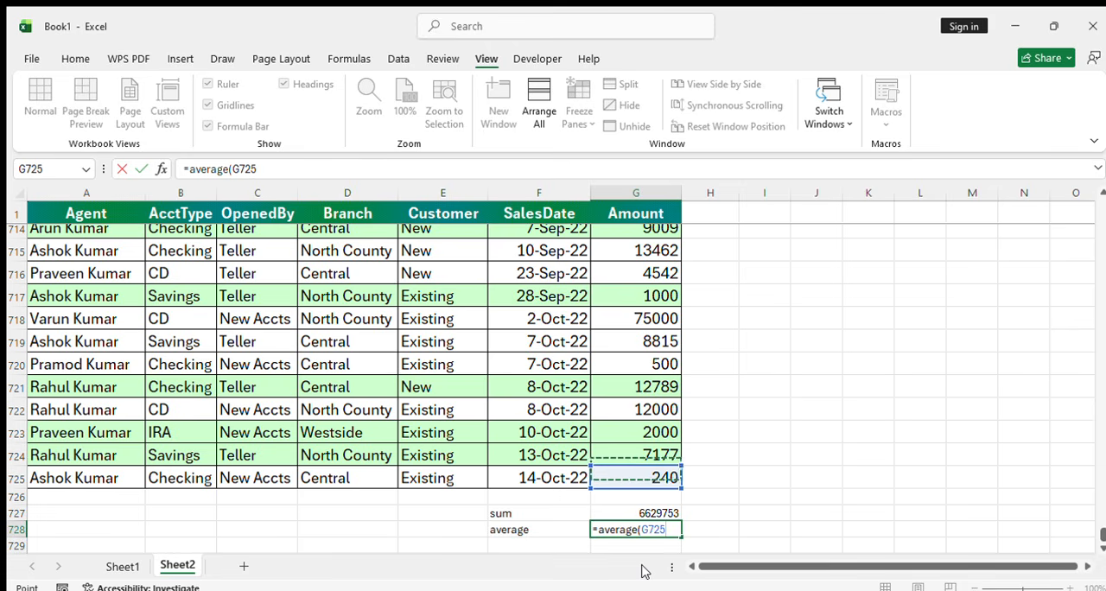
key("Down")
key("Up")
key("Up")
key("Down")
Extend the AVERAGE range to G2:G725 so it leaves out the Amount heading, and enter the formula
key("ctrl+shift+Up")
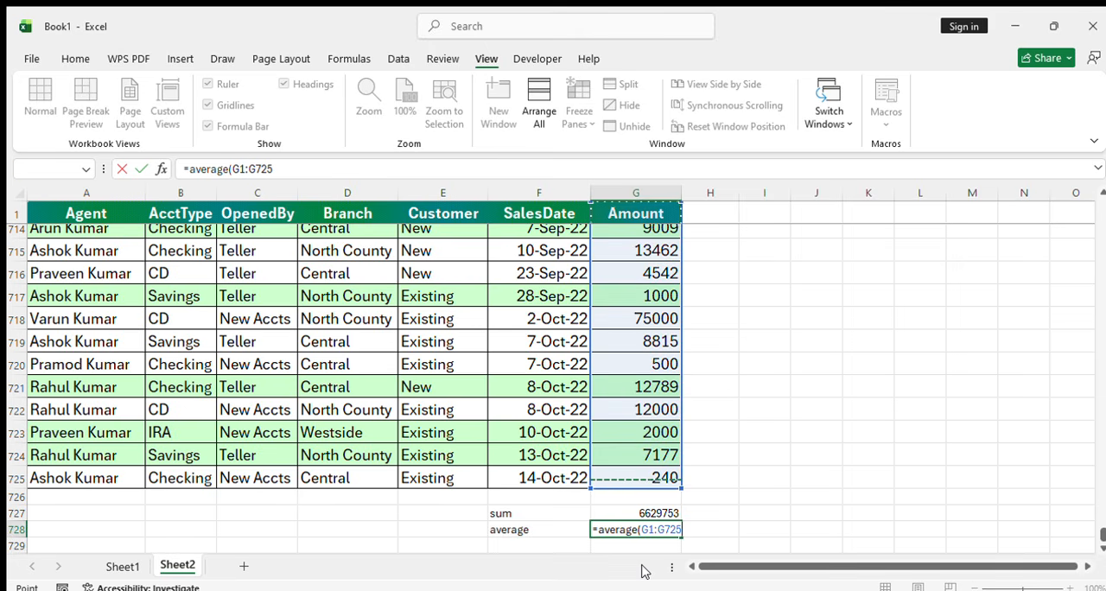
key("ctrl+shift+Down")
key("ctrl+shift+Up")
key("shift+Down")
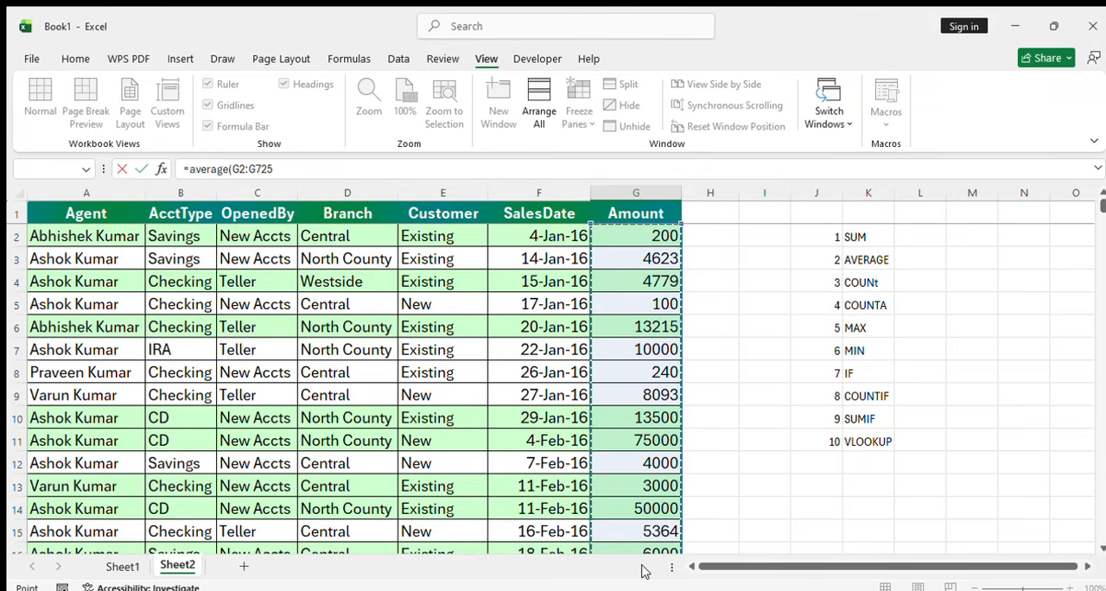
key("Return")
key("Up")
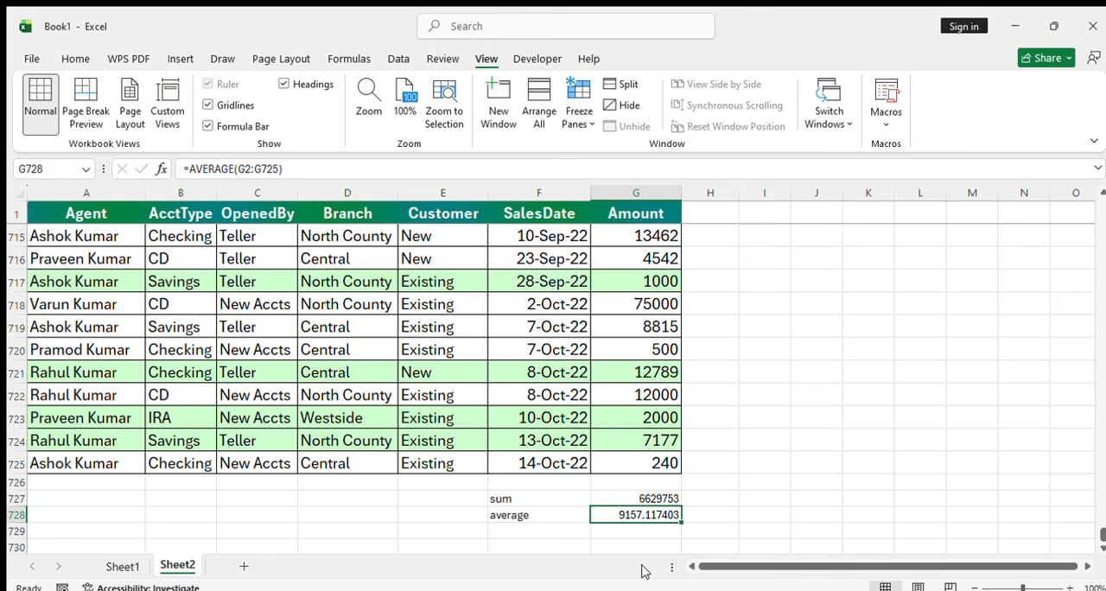
Correct the third entry of the function list in K4 to "COUNT" in all capitals
key("Down")
key("Left")
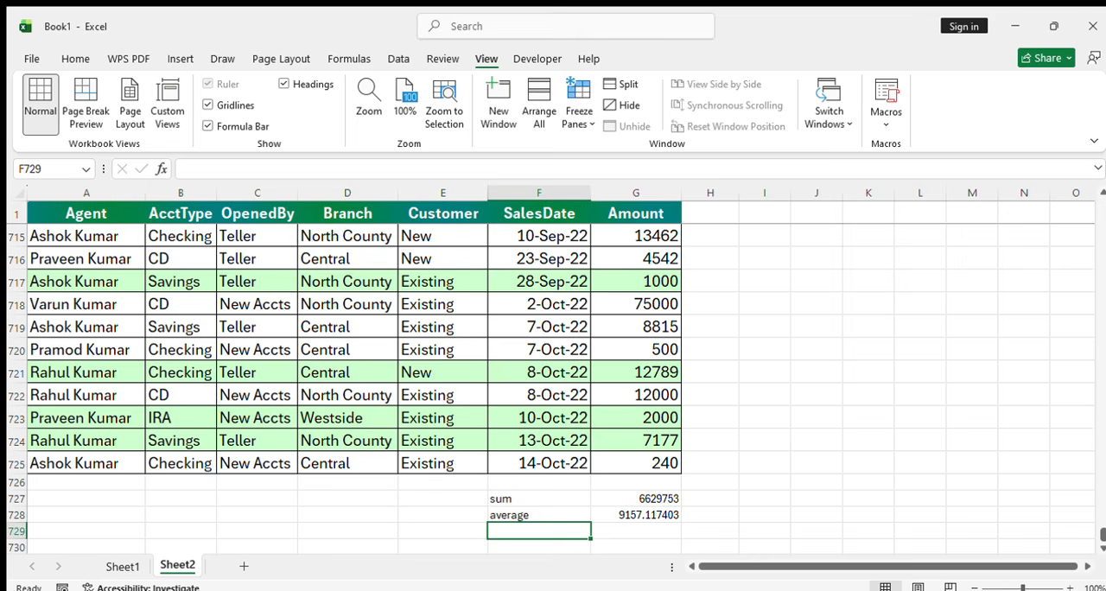
left_click_drag(1102, 533, 1102, 204)
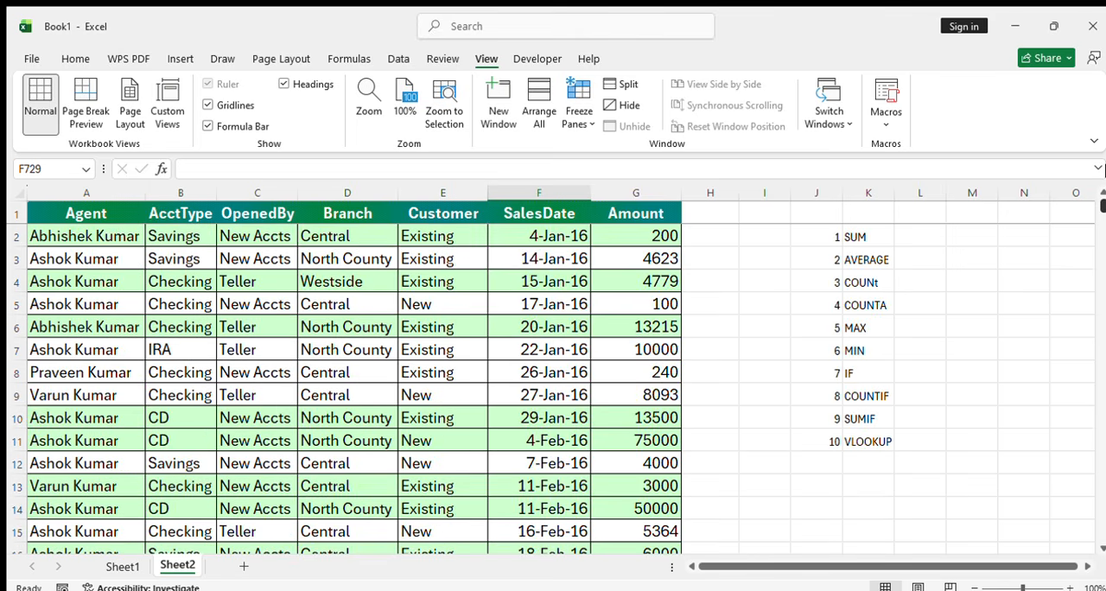
left_click(878, 285)
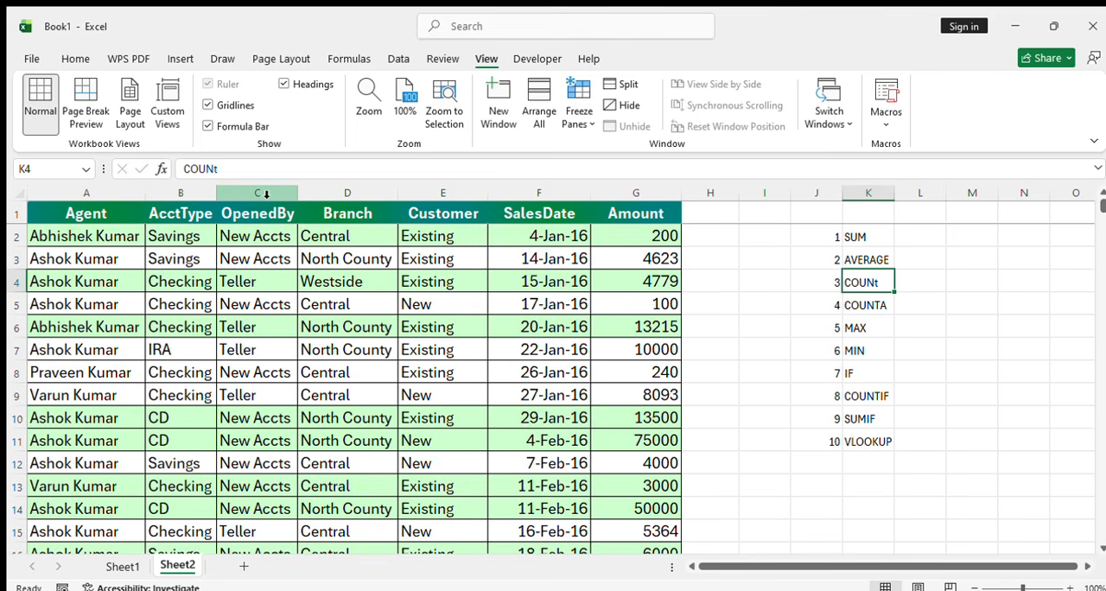
left_click(237, 172)
key("BackSpace")
type("T")
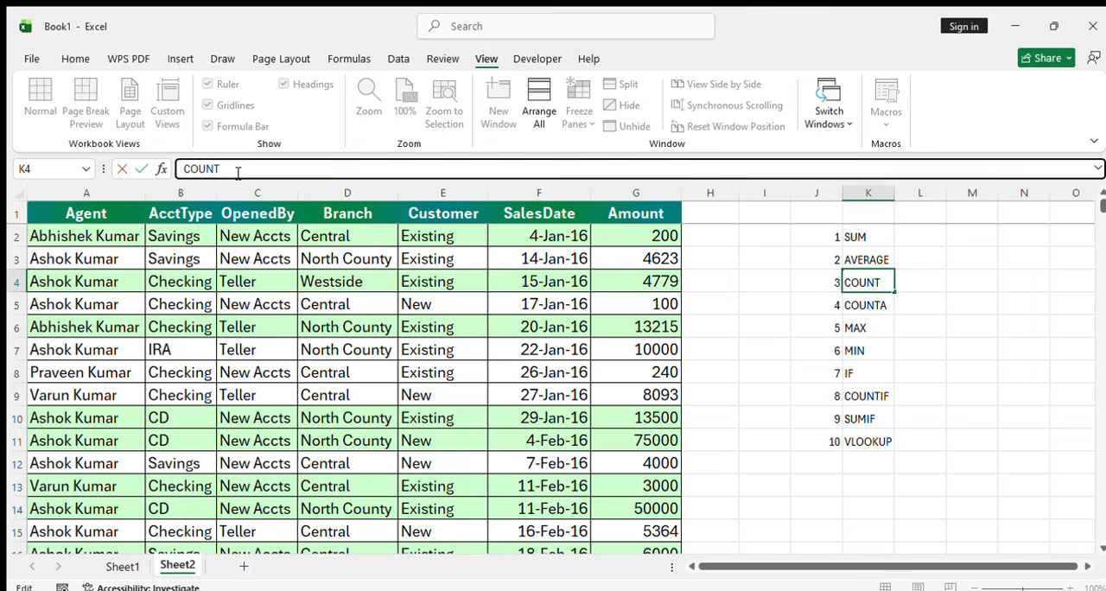
key("Return")
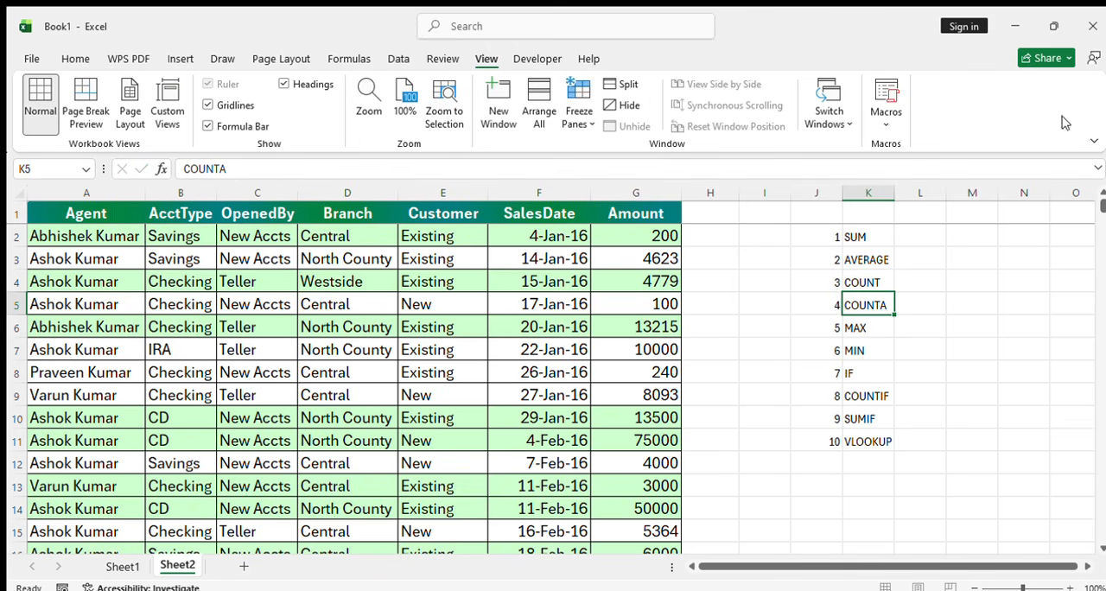
Enter the label "COUNT" in F729, below the average label
left_click_drag(1096, 201, 1102, 532)
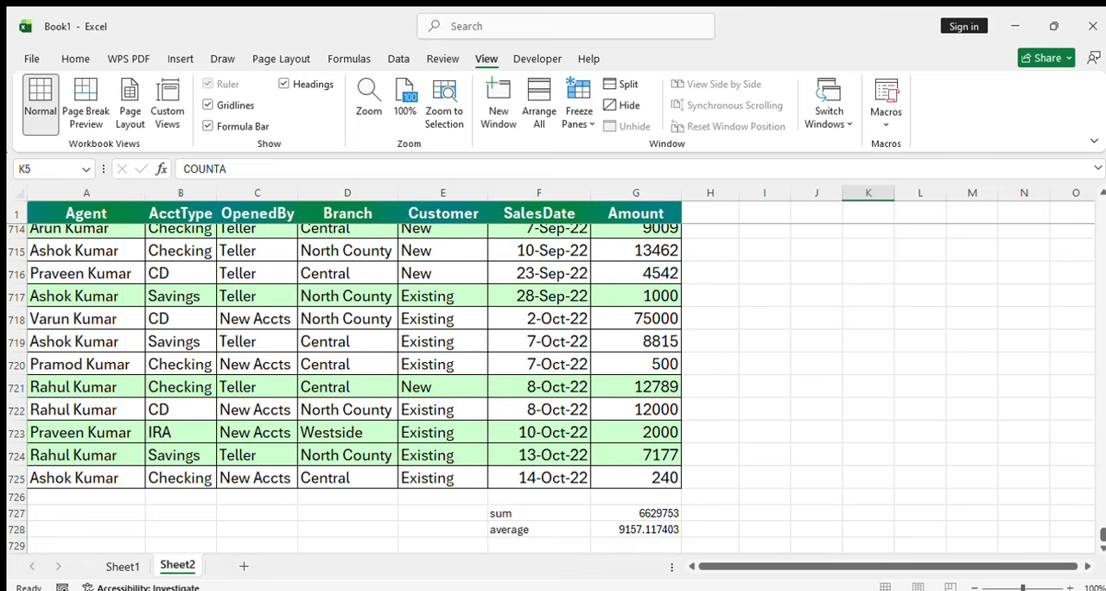
left_click(625, 544)
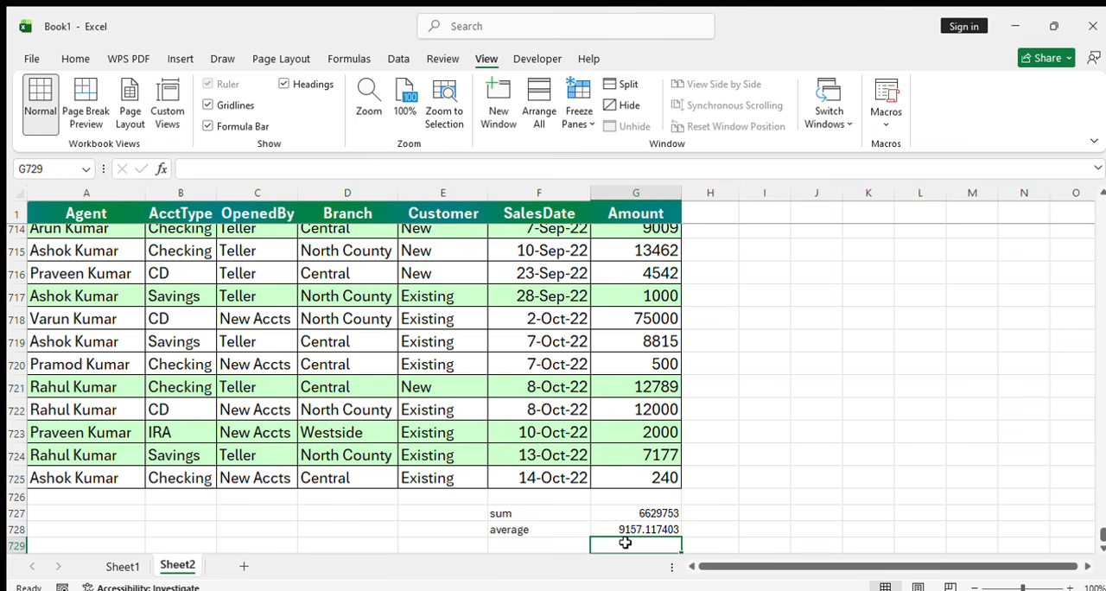
scroll(625, 543, "down", 1)
key("Up")
key("Down")
key("Left")
key("Left")
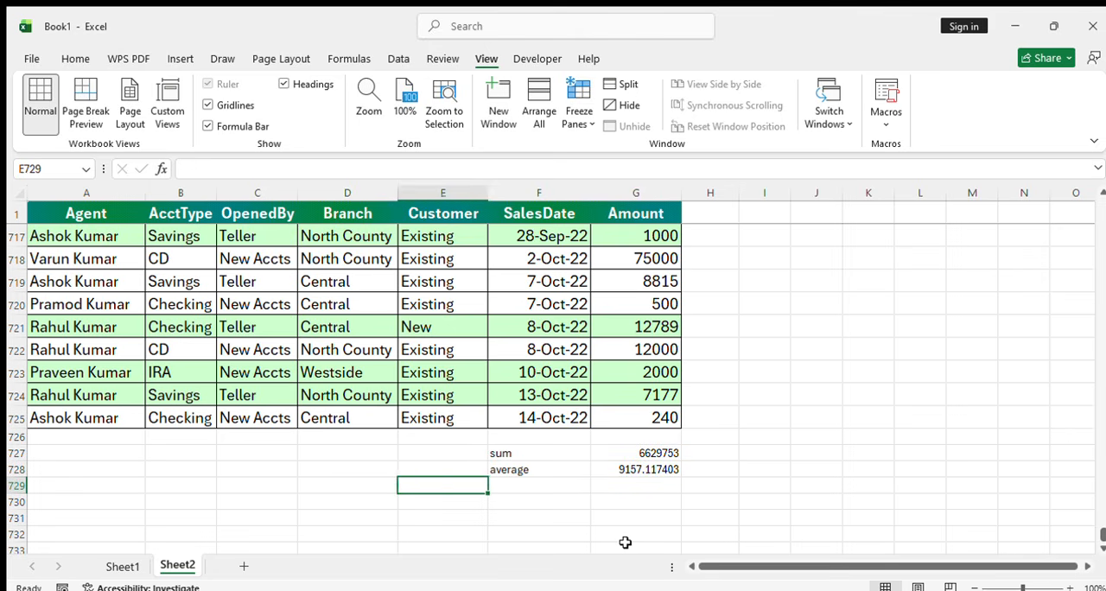
key("Right")
type("COUNT")
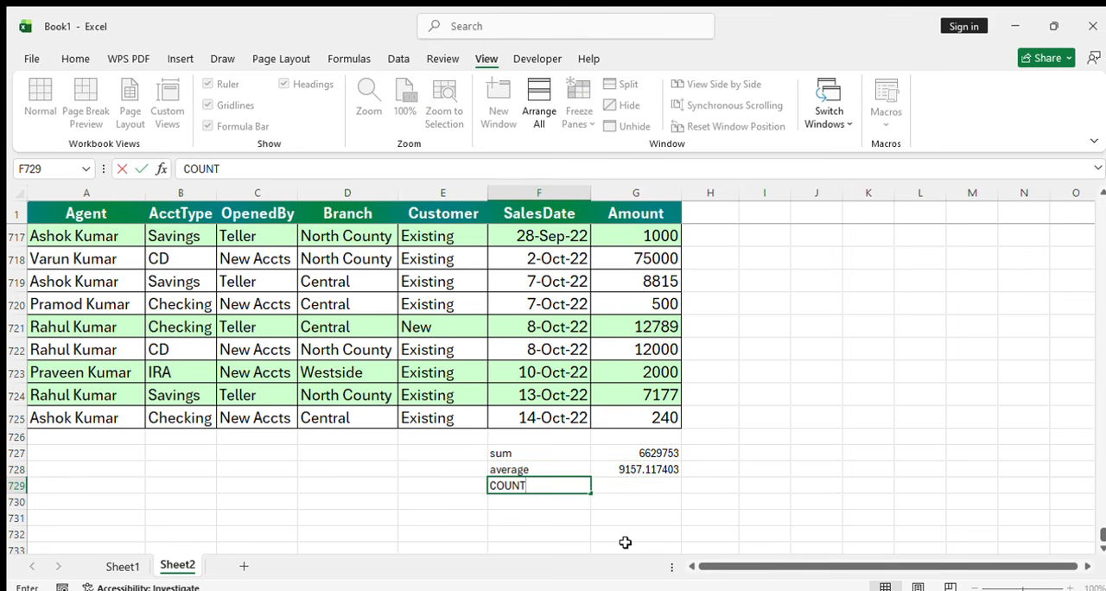
key("Return")
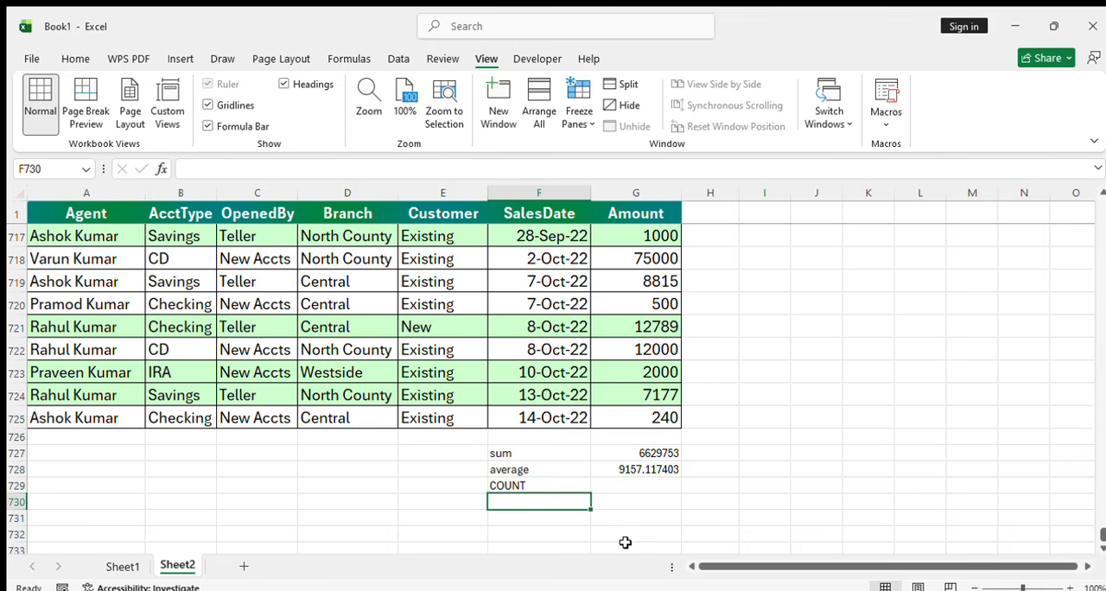
Enter a COUNT formula in G729 over the Amount values G2:G725
key("Right")
key("Up")
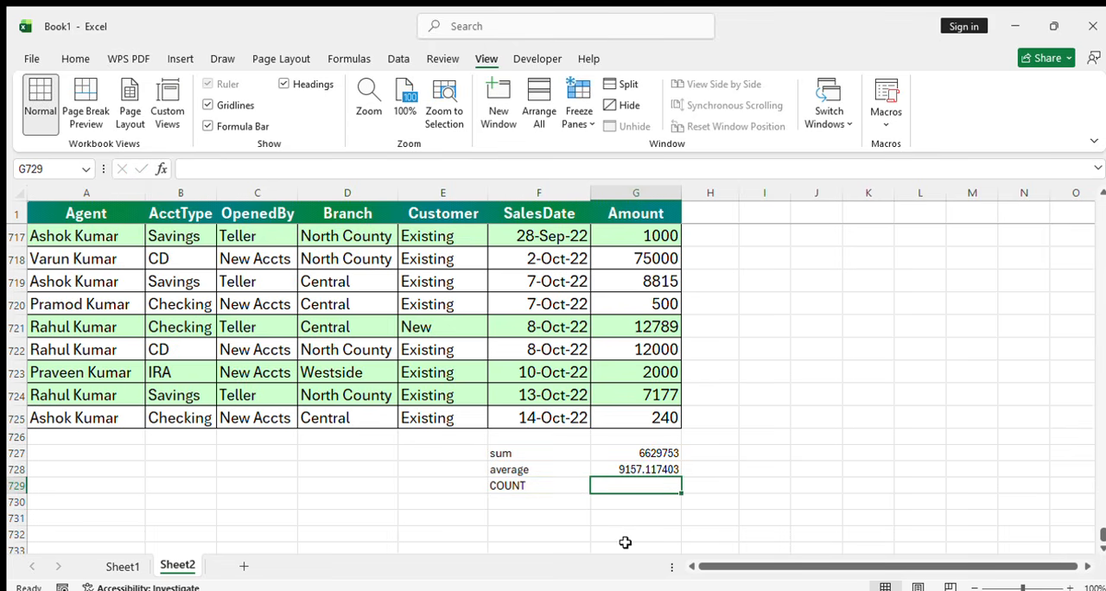
type("=COUNT")
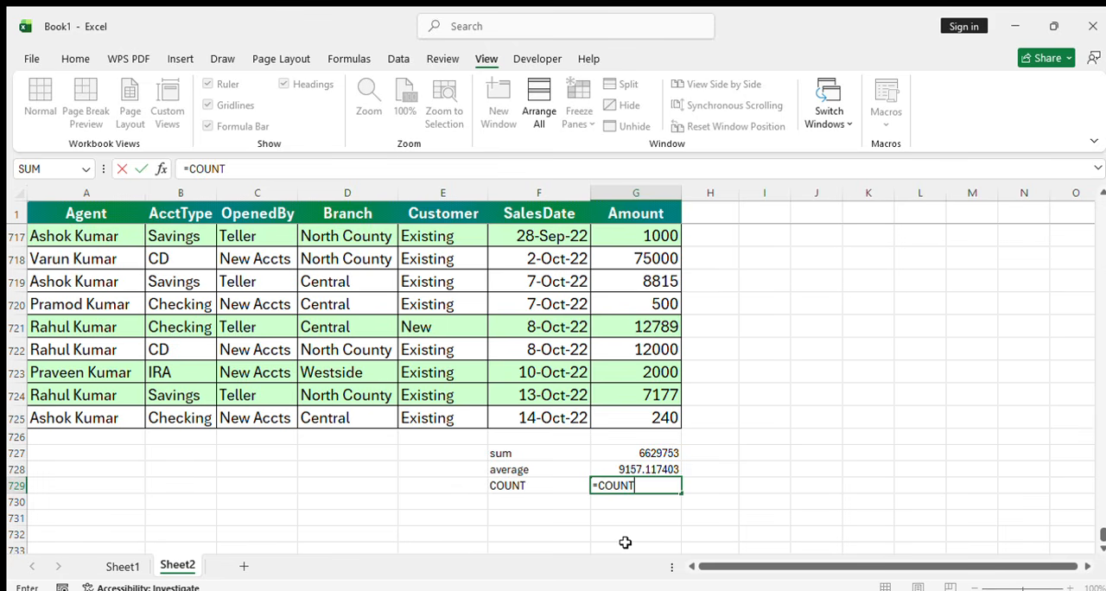
type("(")
left_click(642, 420)
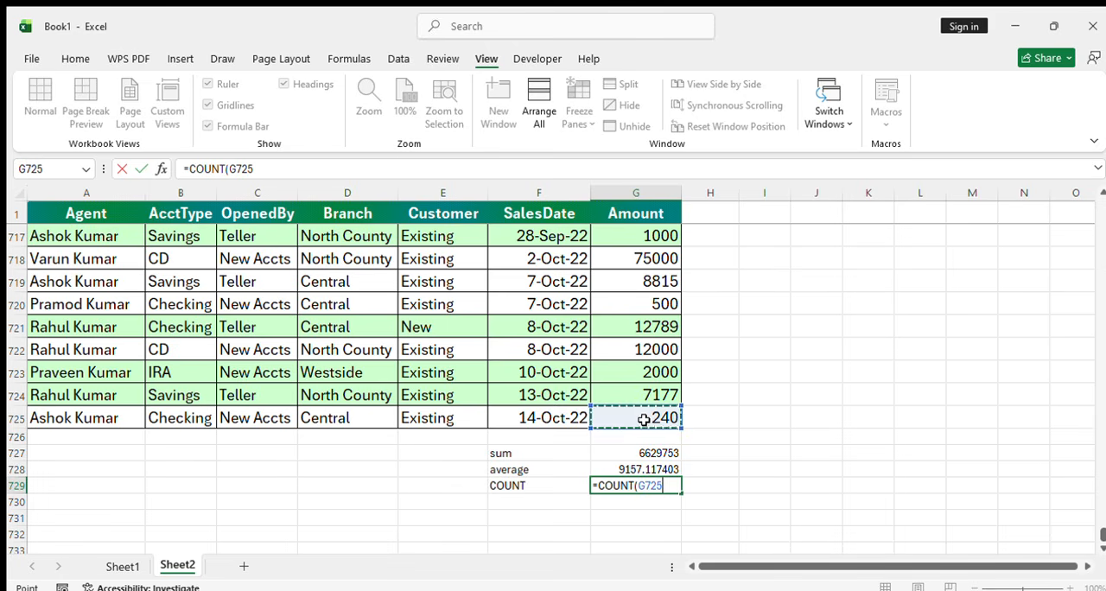
key("ctrl+space")
key("ctrl+shift+Up")
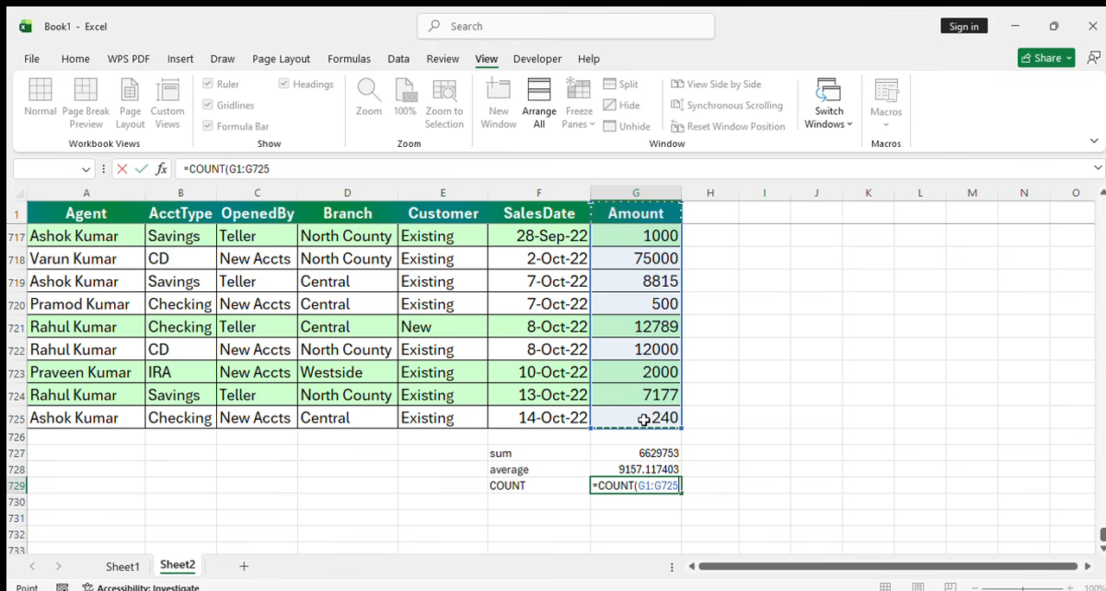
key("shift+Down")
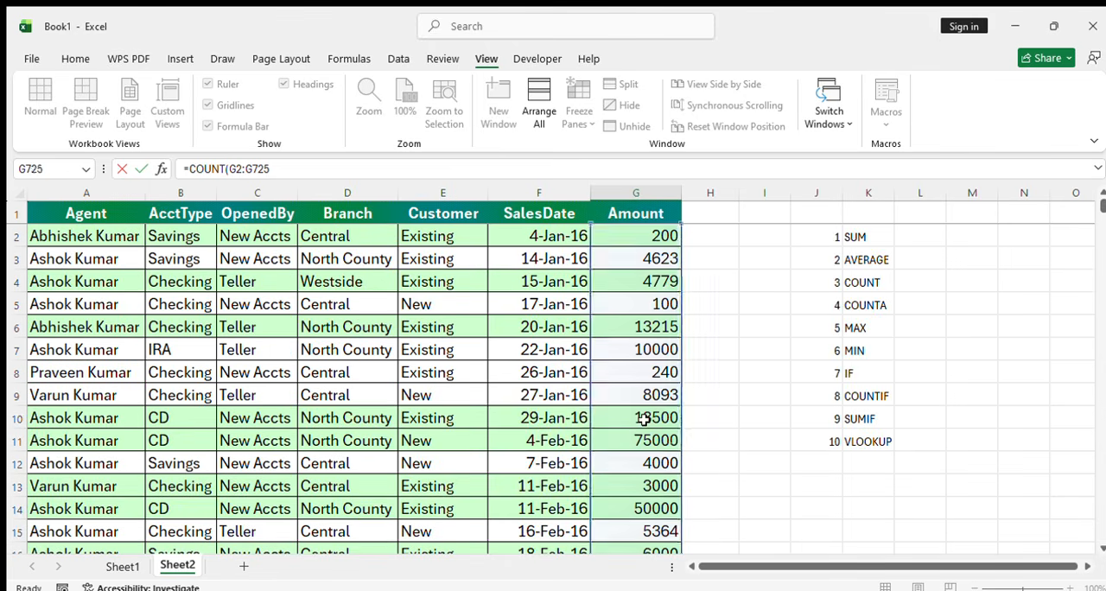
key("Return")
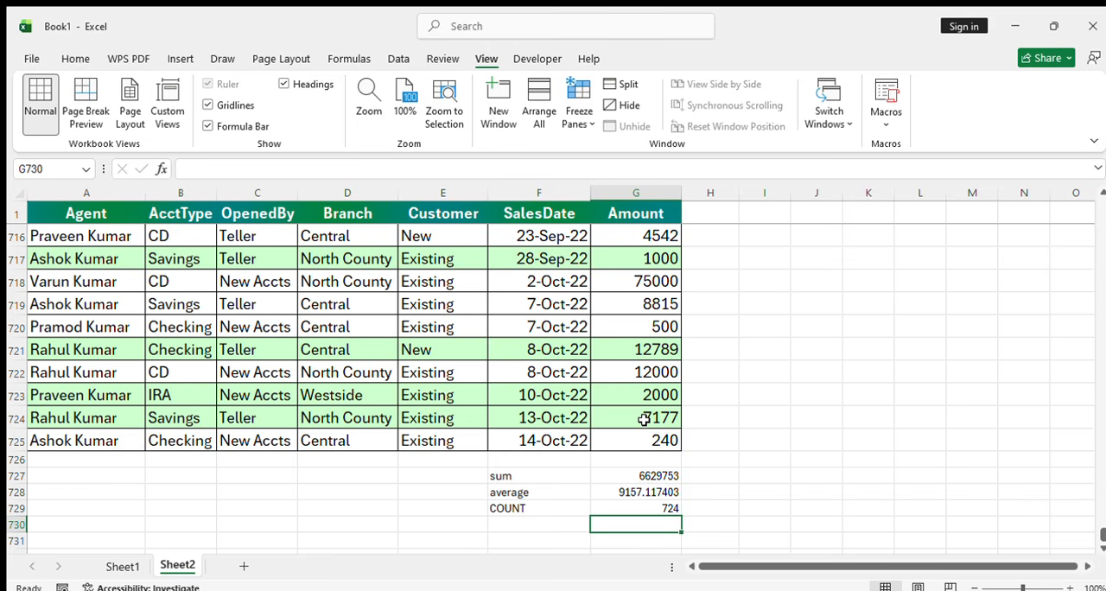
Select the COUNTA entry in K5 of the function list beside the sales table
key("Left")
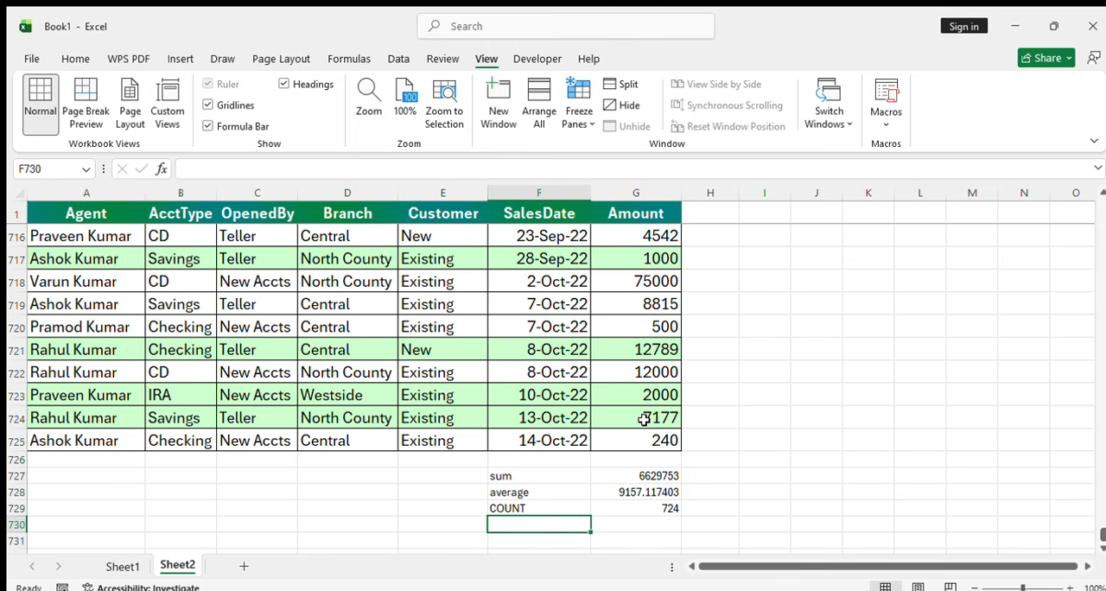
left_click_drag(1103, 536, 1099, 153)
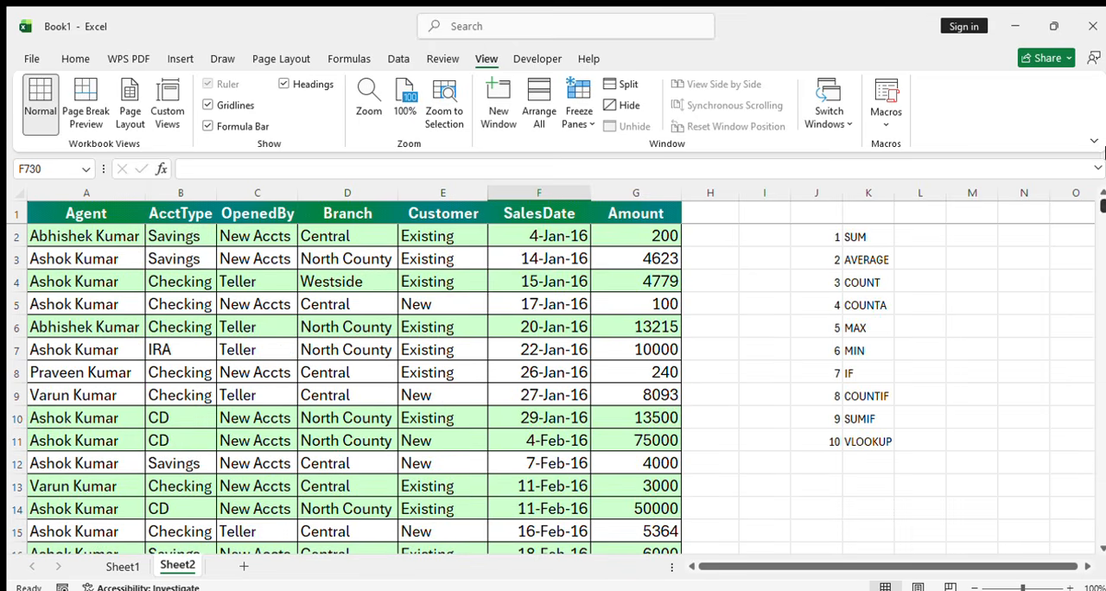
left_click(877, 308)
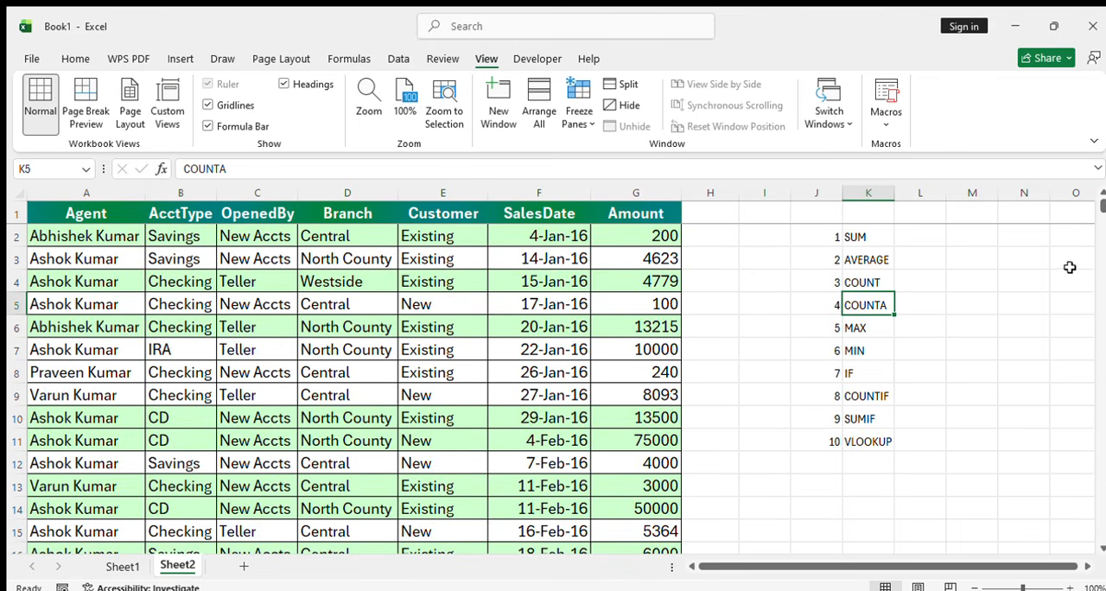
Enter a trial COUNT formula in E728 over the Customer text values E717:E725
left_click_drag(1099, 207, 1101, 537)
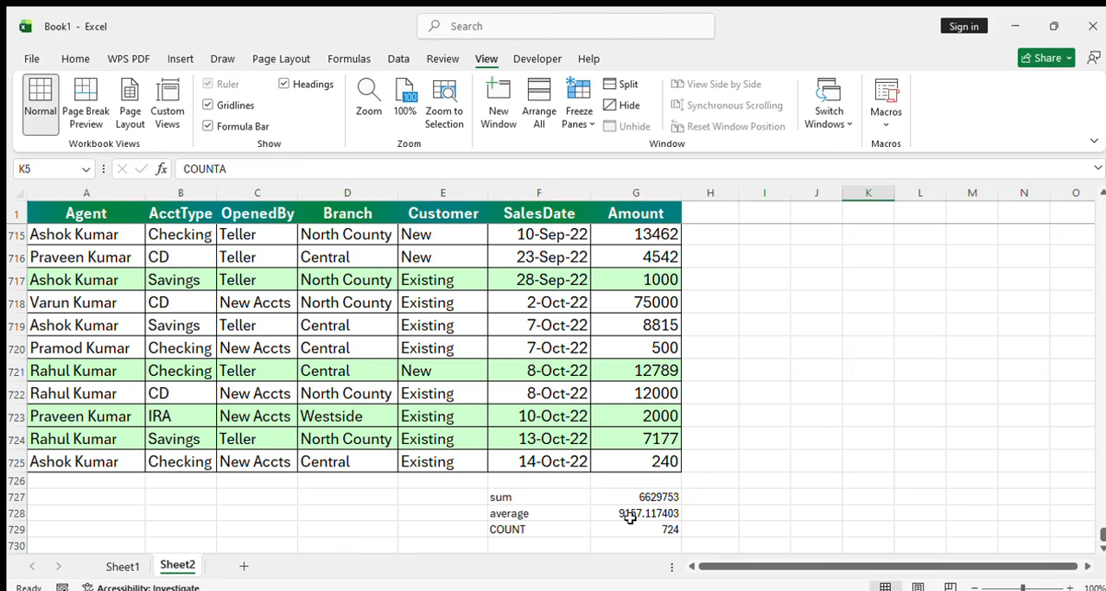
left_click(432, 519)
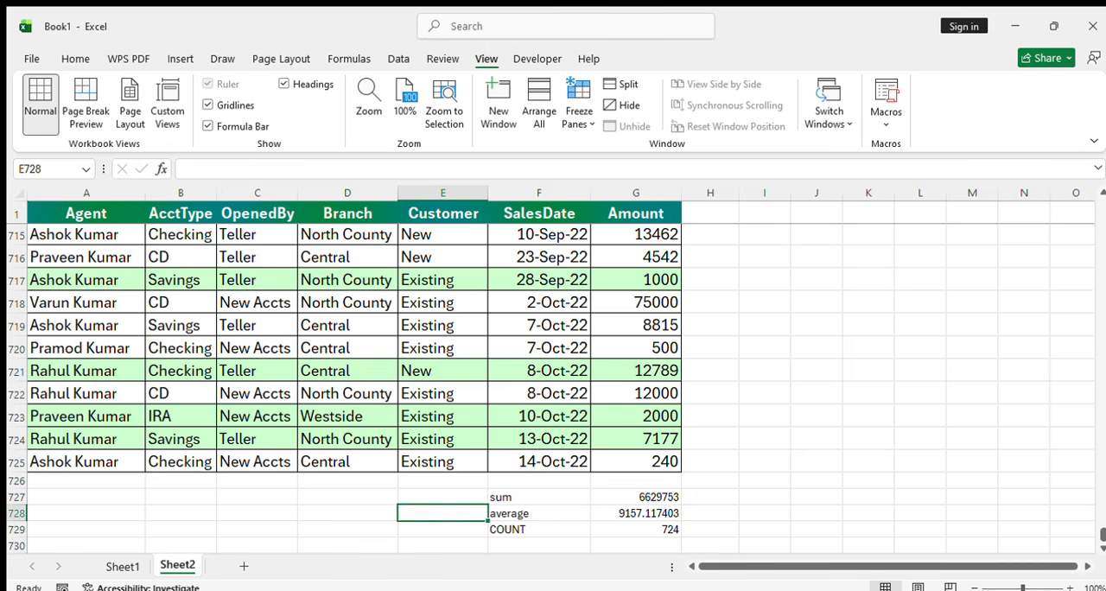
type("=COUN")
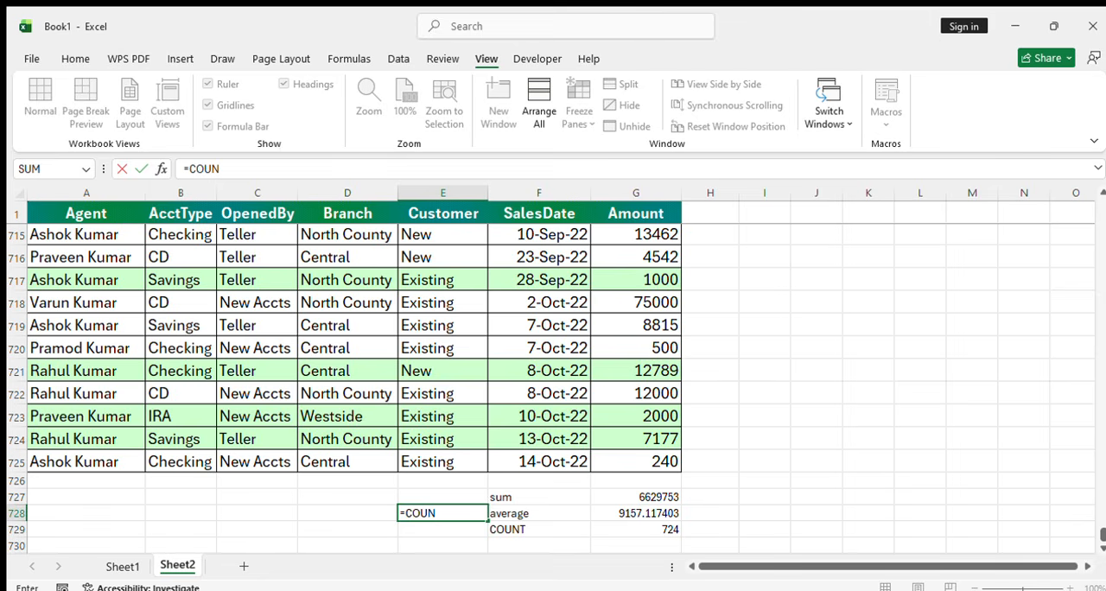
type("T(")
key("Up")
key("Up")
key("Up")
key("shift+Up")
key("shift+Up")
key("shift+Up")
key("shift+Up")
key("shift+Up")
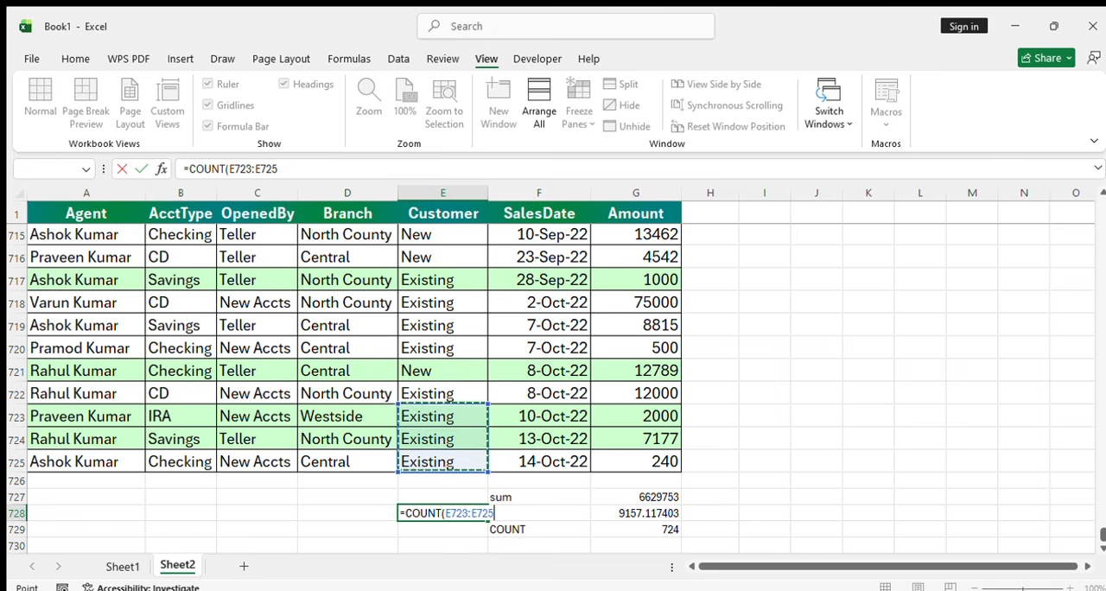
key("shift+Up")
key("shift+Up")
key("shift+Up")
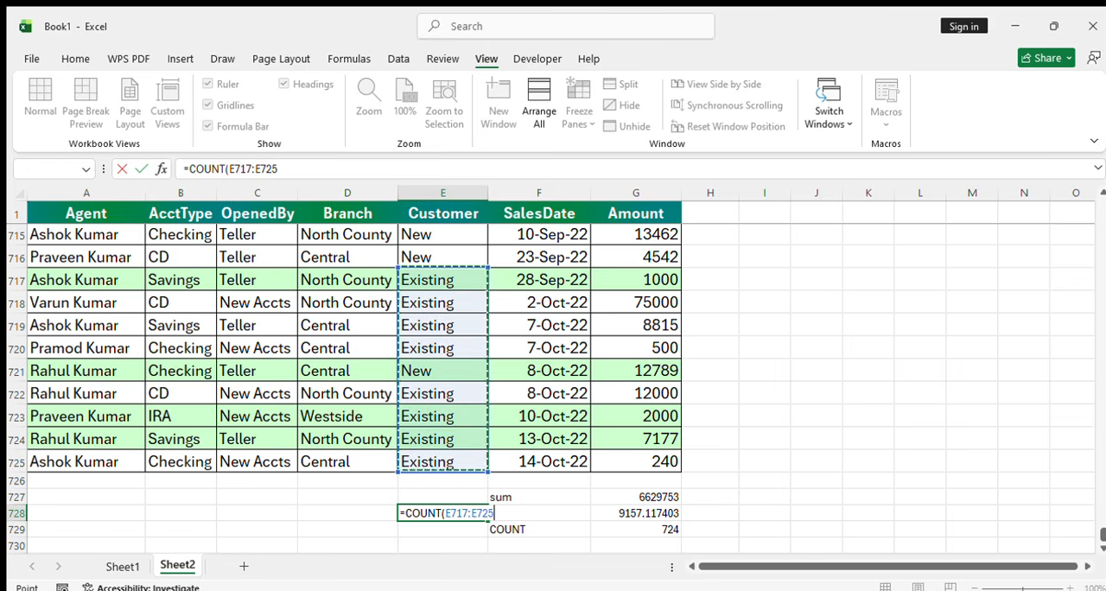
type(")")
key("Return")
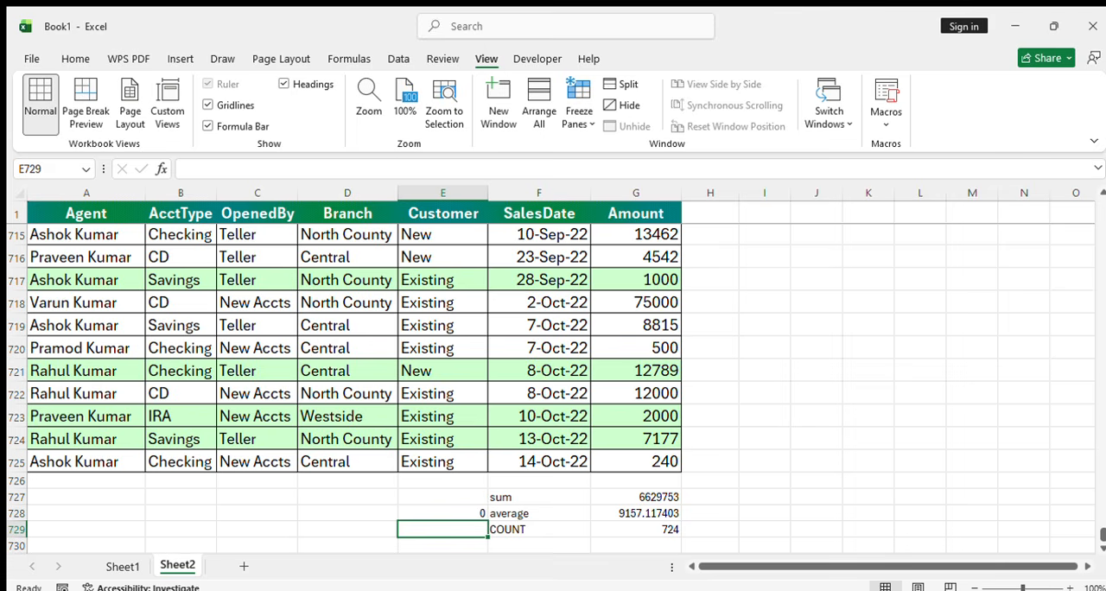
Enter a trial COUNTA formula in E729 over the same Customer values E717:E725
type("=COUNTA")
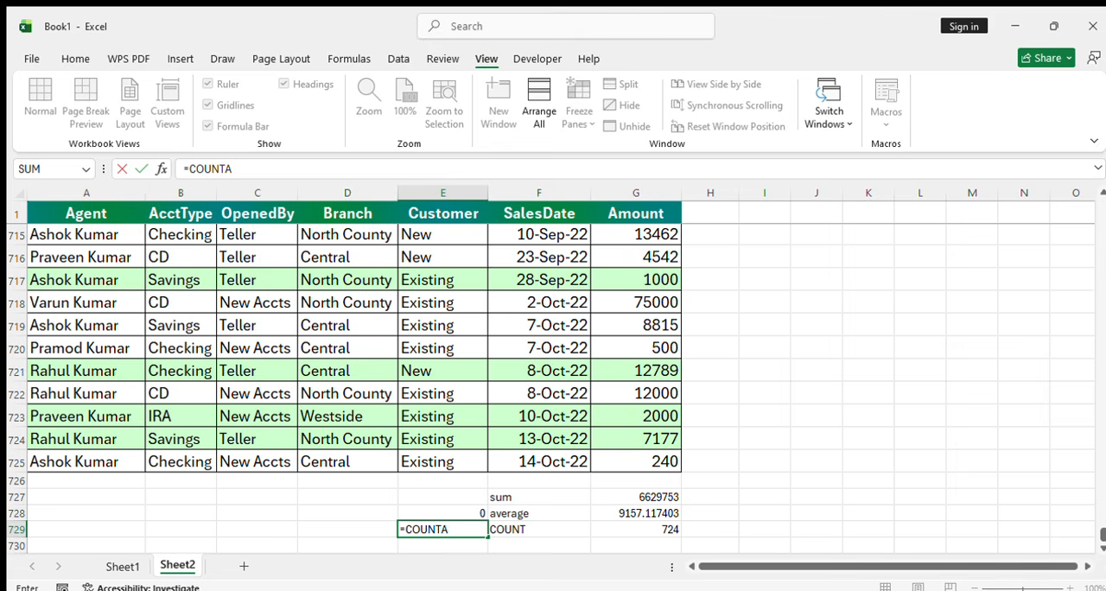
type("(")
key("Up")
key("Up")
key("Up")
key("Up")
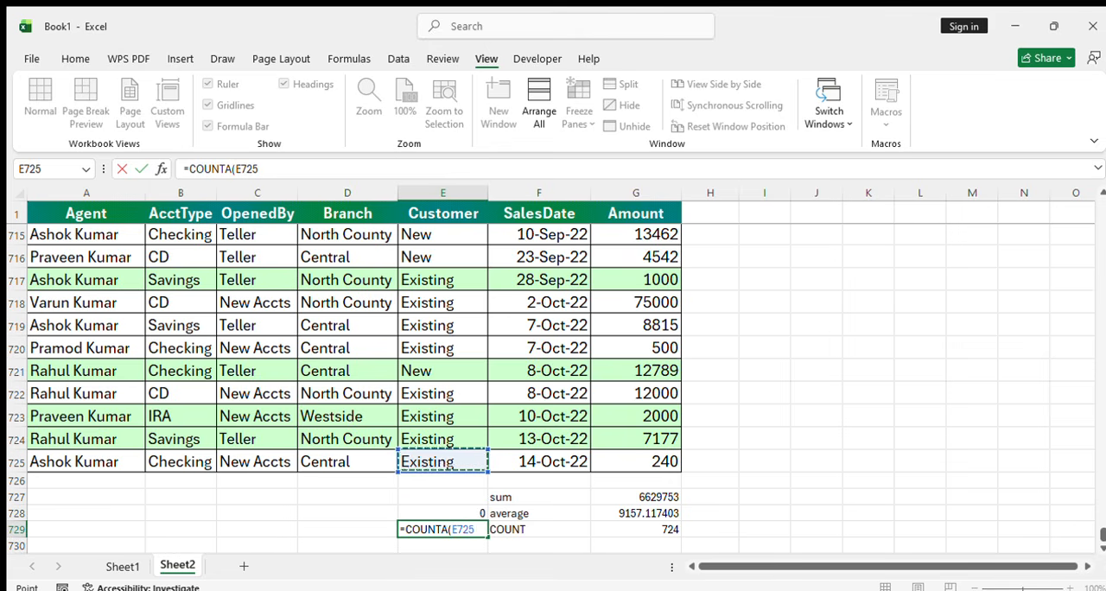
key("shift+Up")
key("shift+Up")
key("shift+Up")
key("shift+Up")
key("shift+Up")
key("shift+Up")
key("shift+Up")
key("shift+Up")
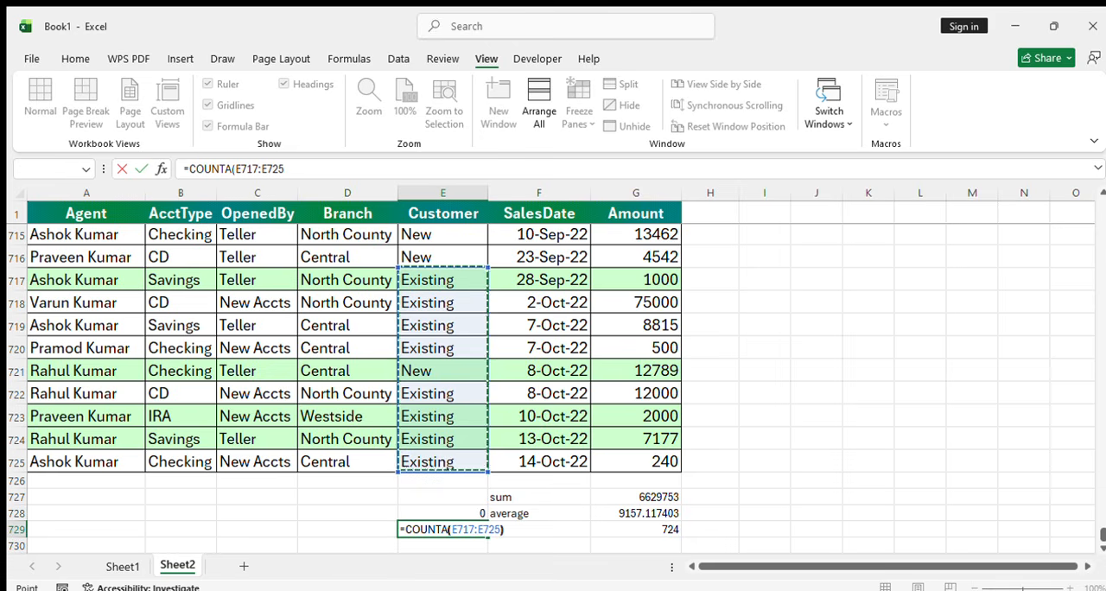
key("Return")
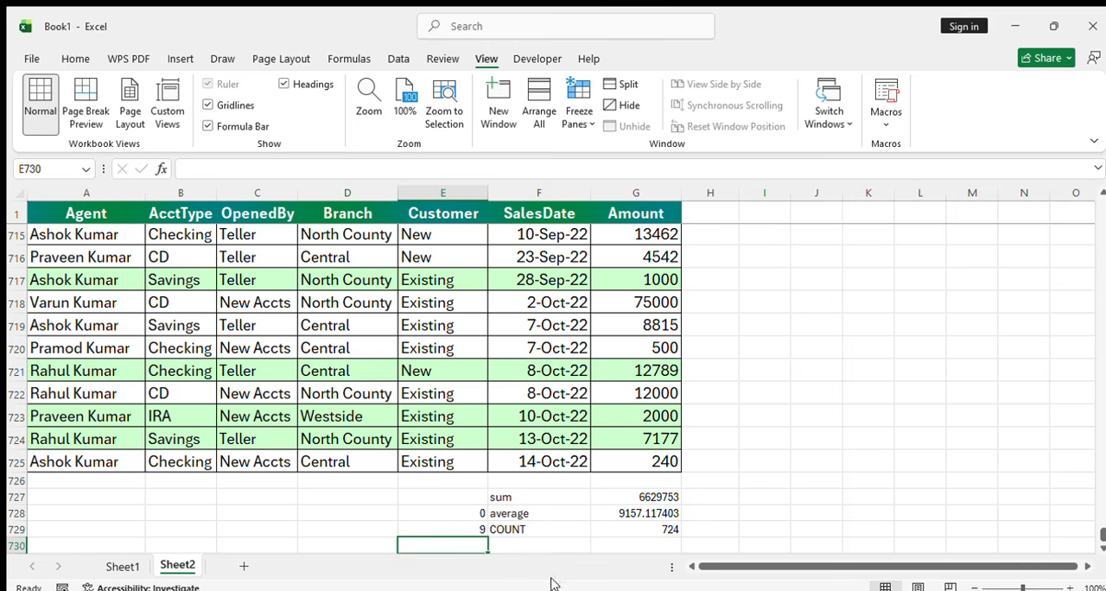
Delete the two trial formulas in E728:E729 below the Customer column
left_click(794, 491)
left_click_drag(441, 517, 451, 528)
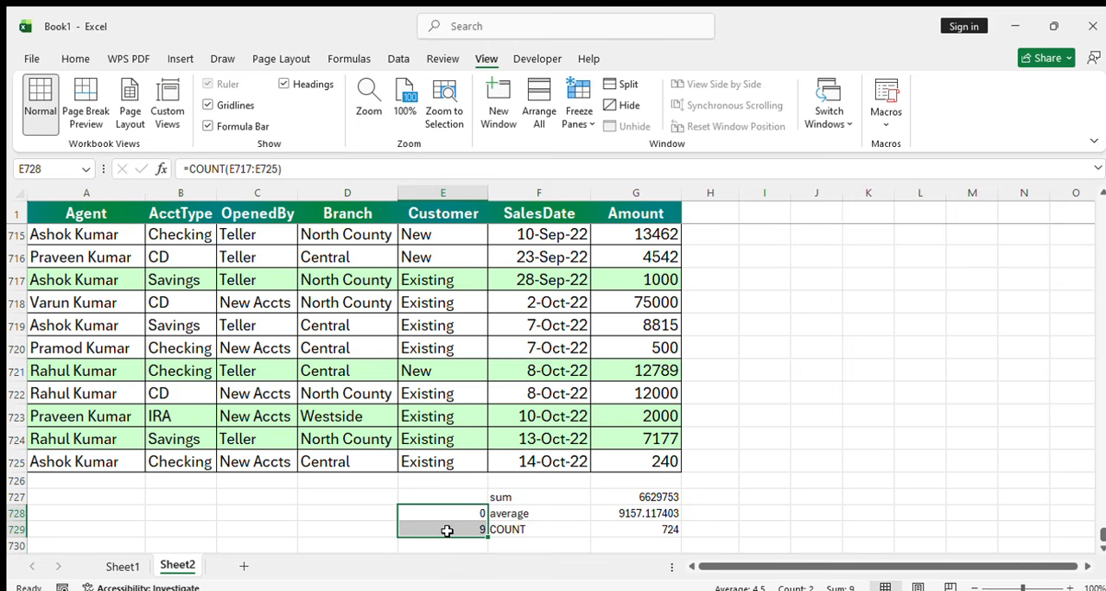
key("Delete")
Replace the COUNT formula in G729 with one over G1:G725, including the Amount heading
left_click(447, 531)
key("Right")
key("Right")
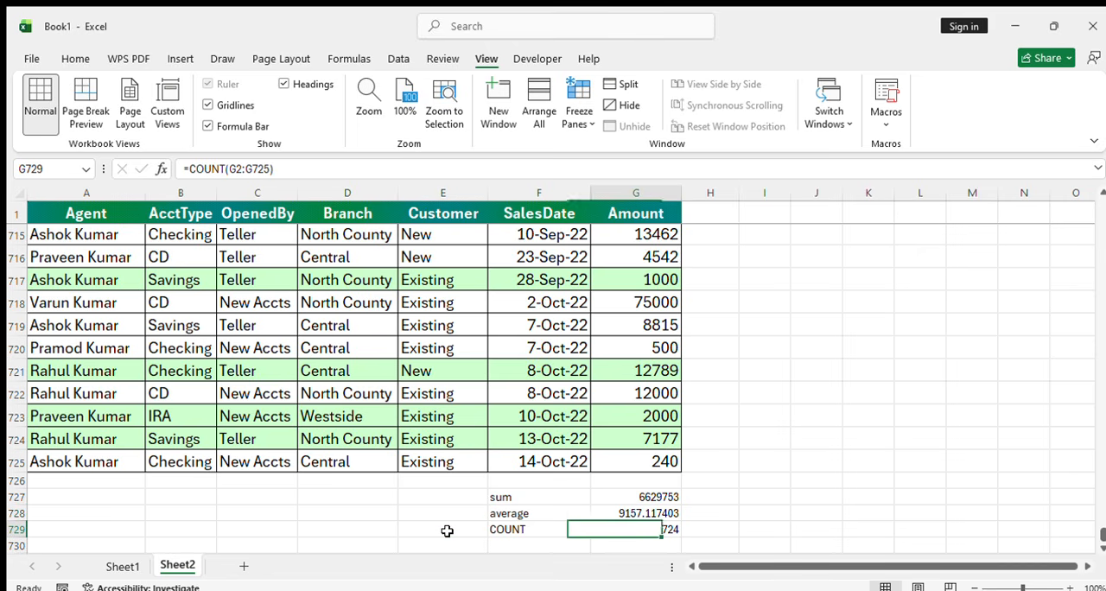
type("=")
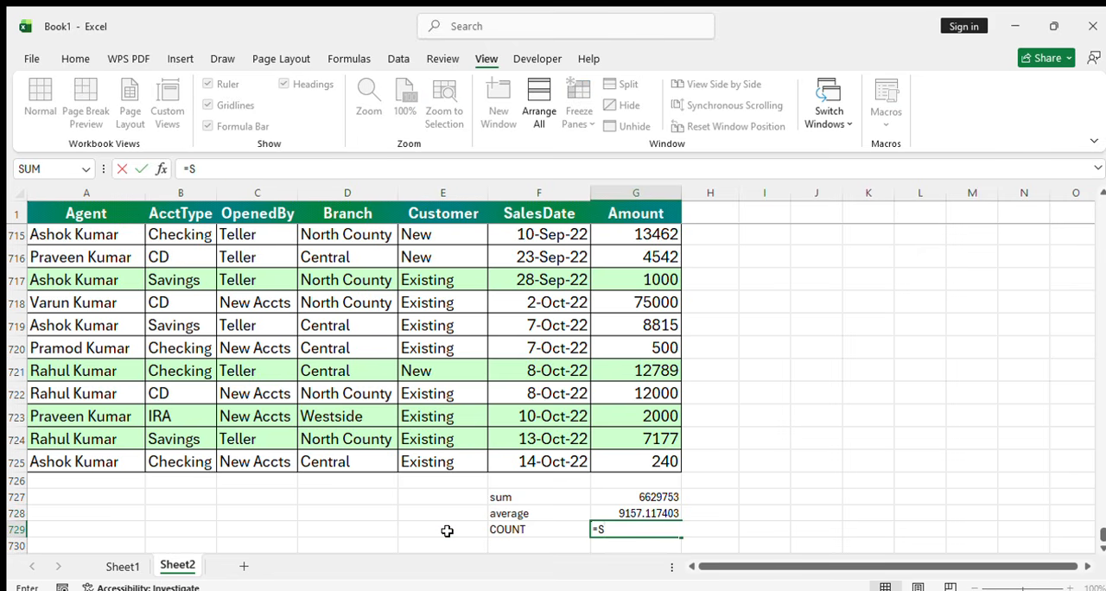
type("COUN")
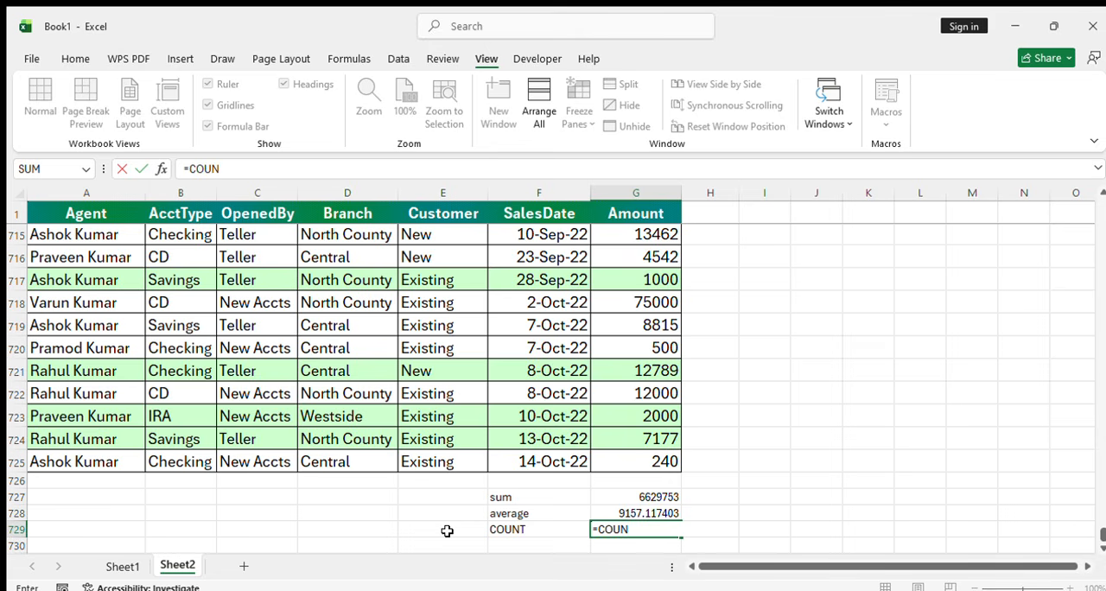
type("T(")
key("Up")
key("Up")
key("Up")
key("Up")
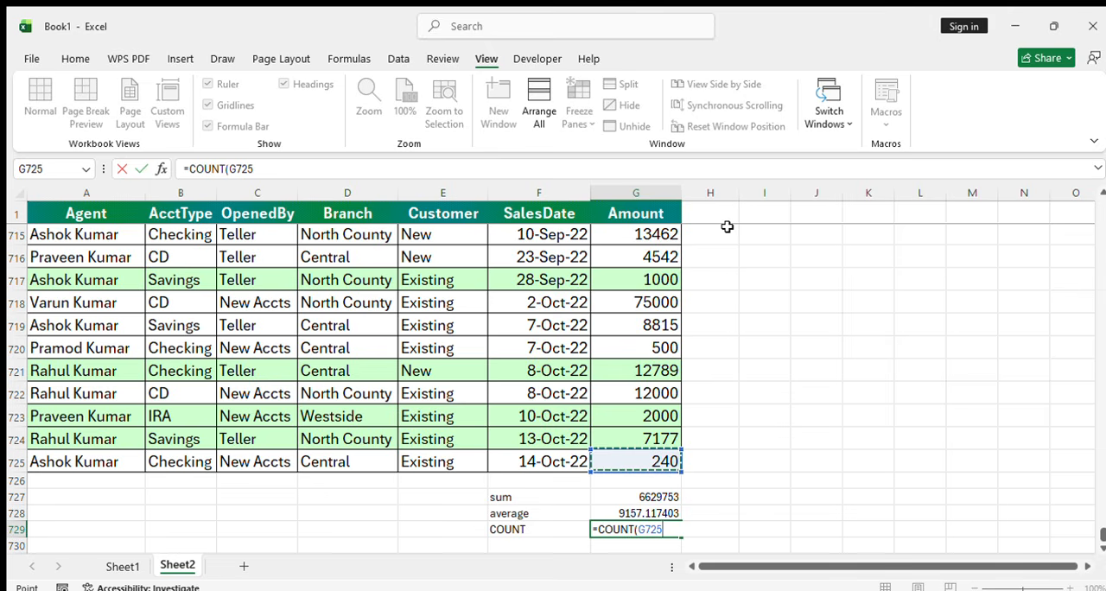
key("ctrl+shift+Up")
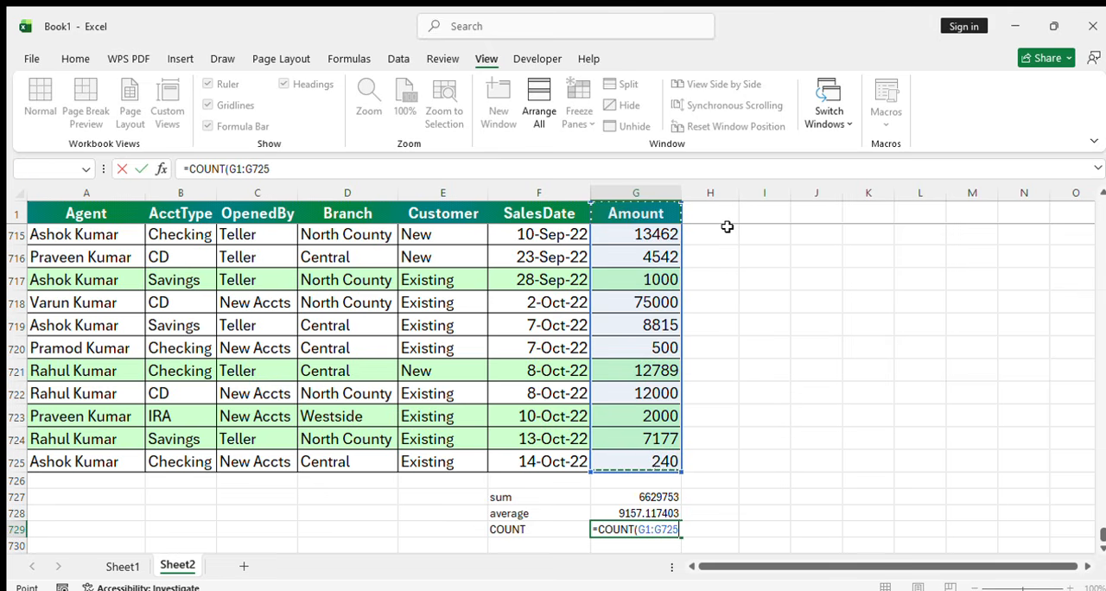
key("Return")
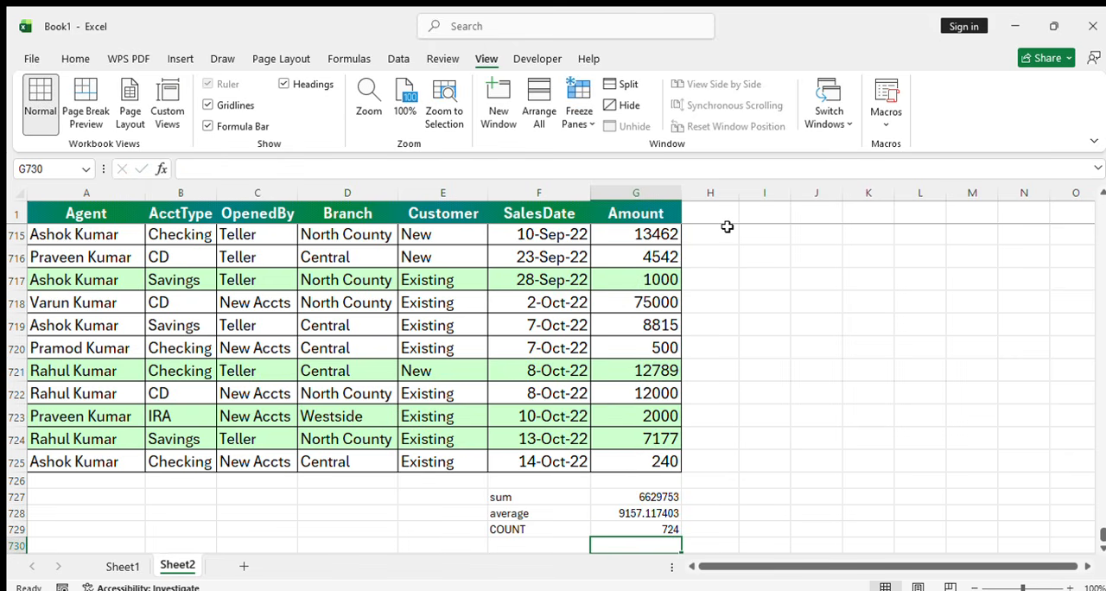
Enter the label "COUNTA" in F730, below the COUNT label
key("Left")
type("COUNTA")
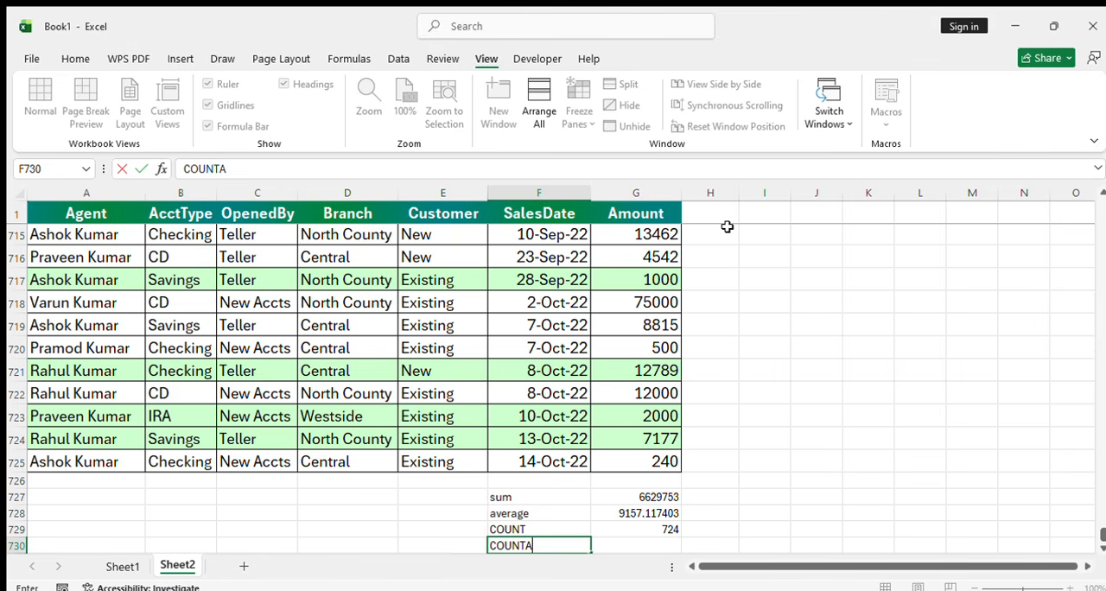
key("Tab")
Enter a COUNTA formula in G730 over the Amount column including its heading, G1:G725
type("=C")
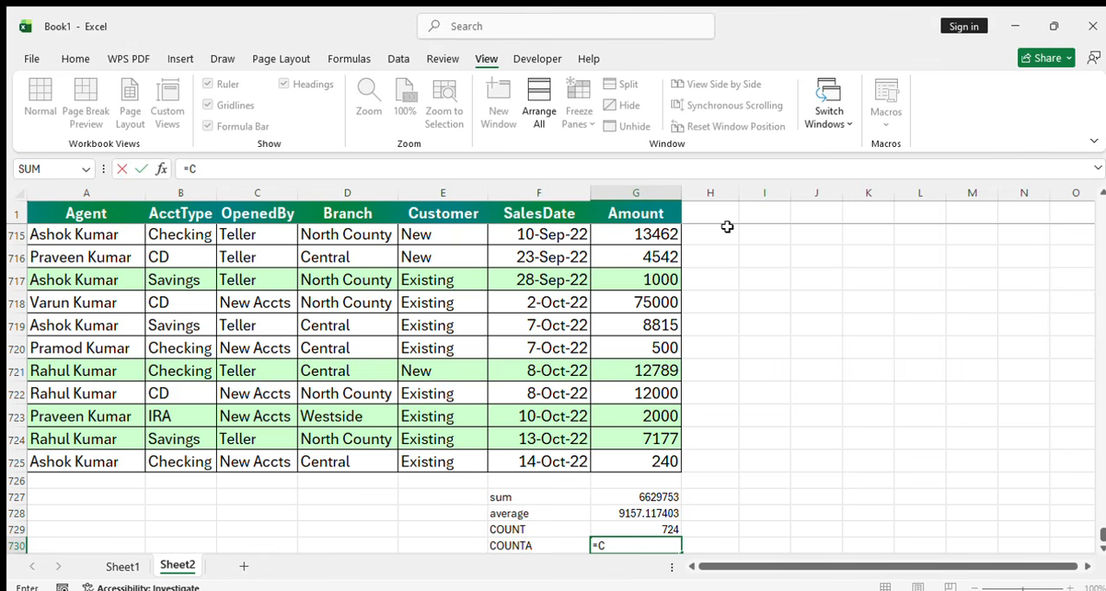
type("OUNTA(")
key("Up")
key("Up")
key("Up")
key("Up")
key("Up")
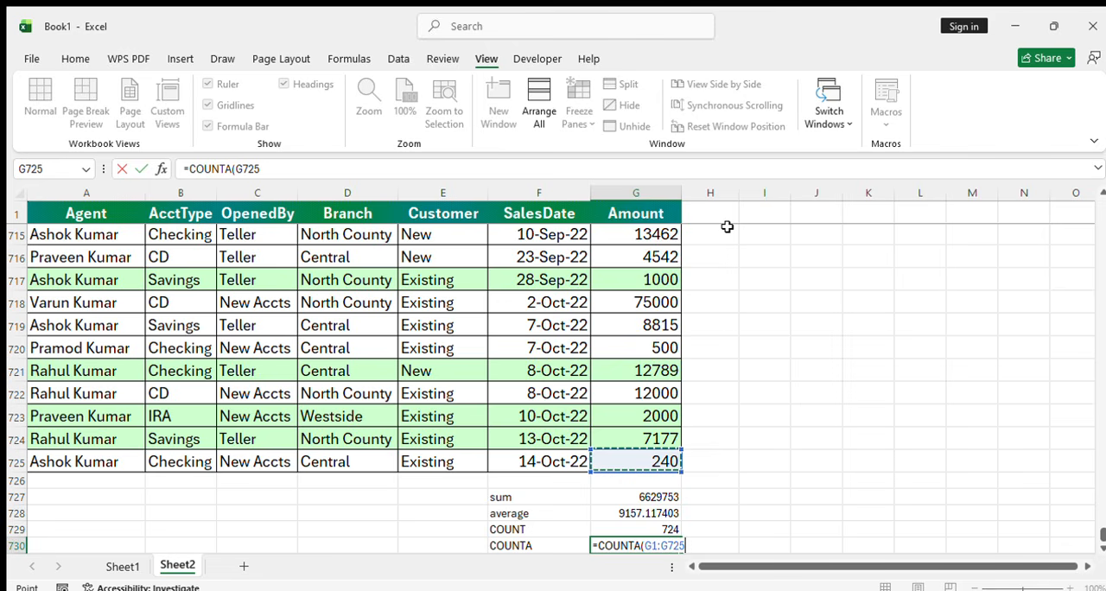
key("ctrl+shift+Up")
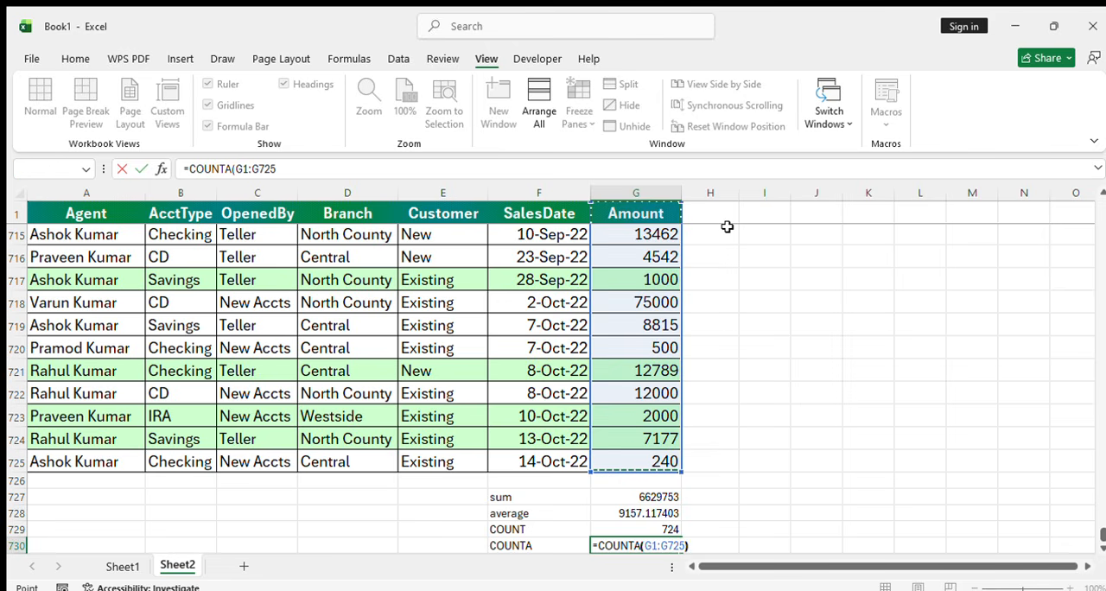
key("Return")
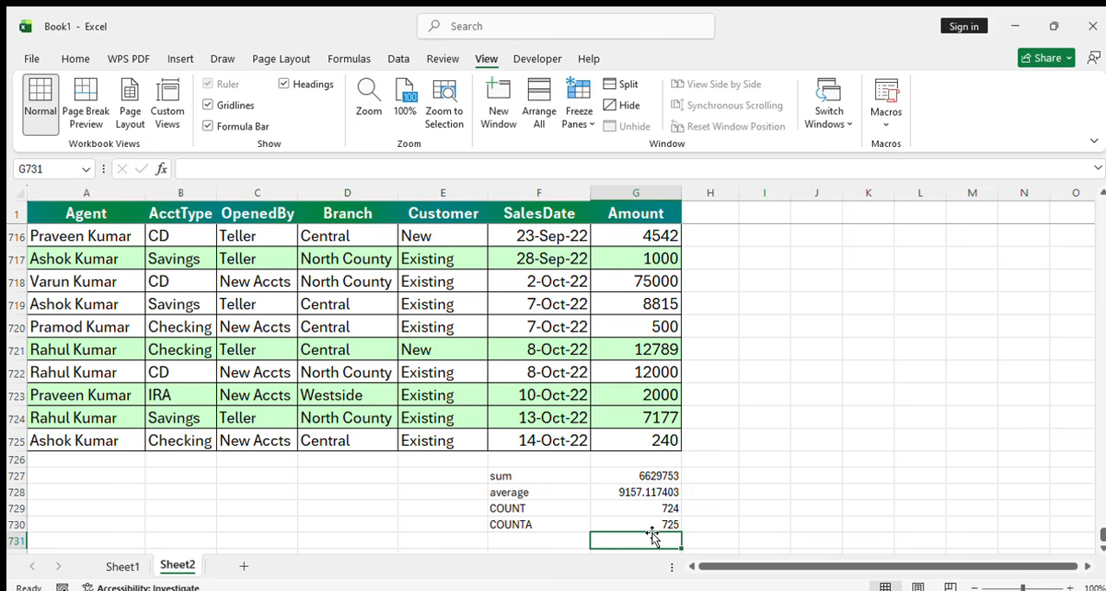
Enter the label "MAX" in F731, below the COUNTA label
key("Left")
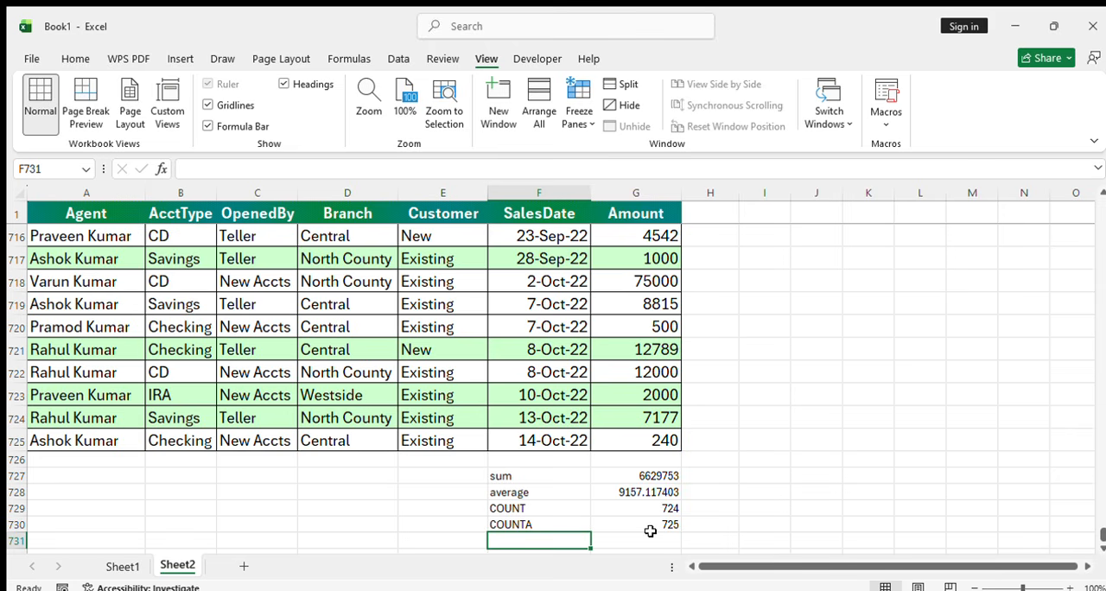
left_click_drag(1103, 536, 1075, 555)
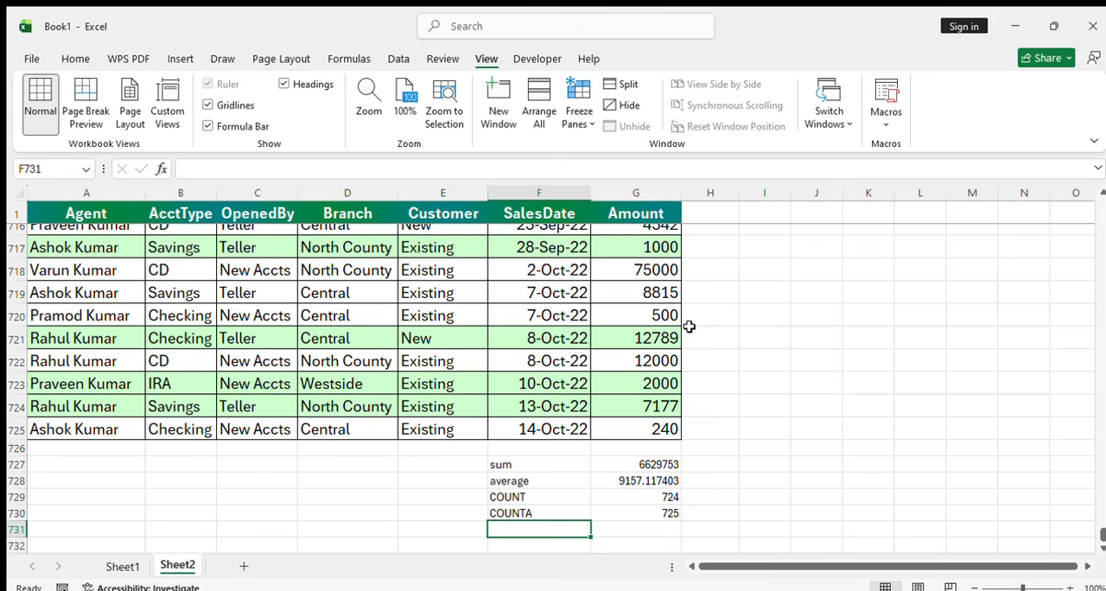
type("MAX")
key("Tab")
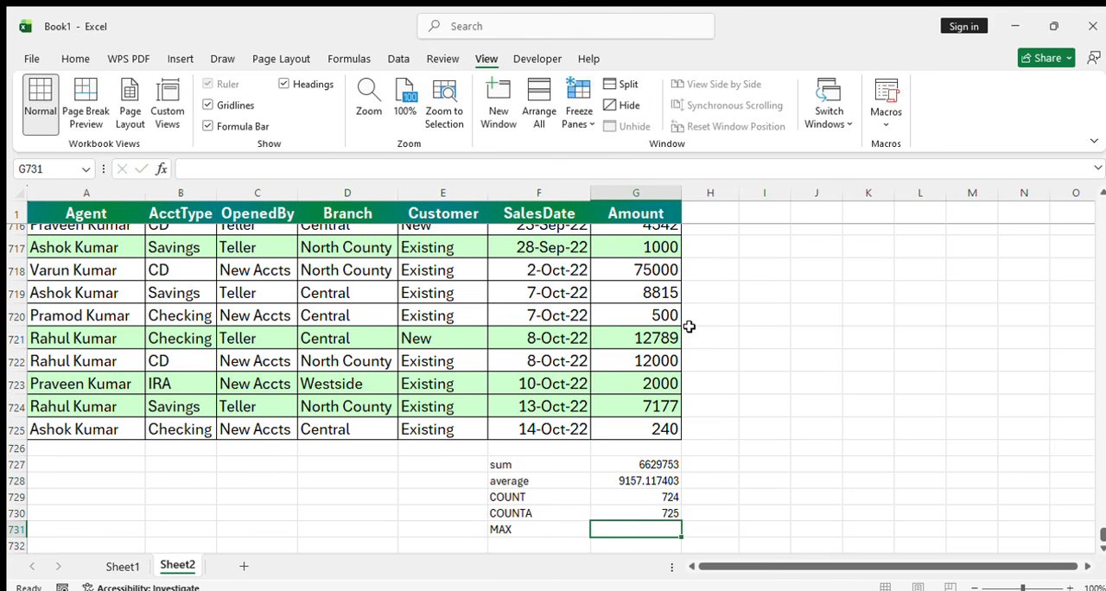
type("=MAX")
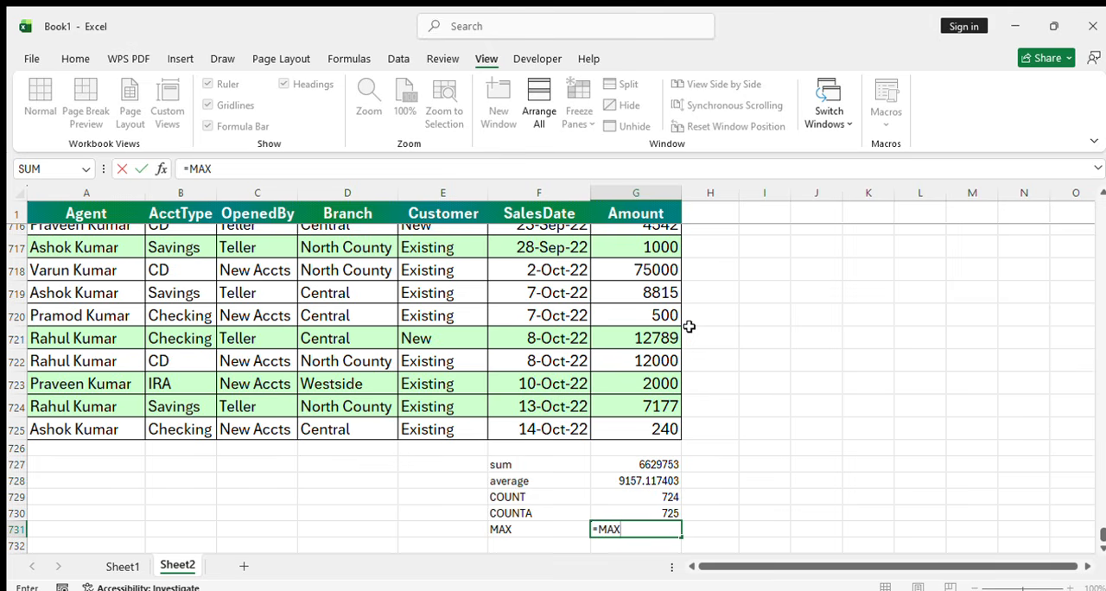
key("BackSpace")
key("BackSpace")
key("BackSpace")
key("Return")
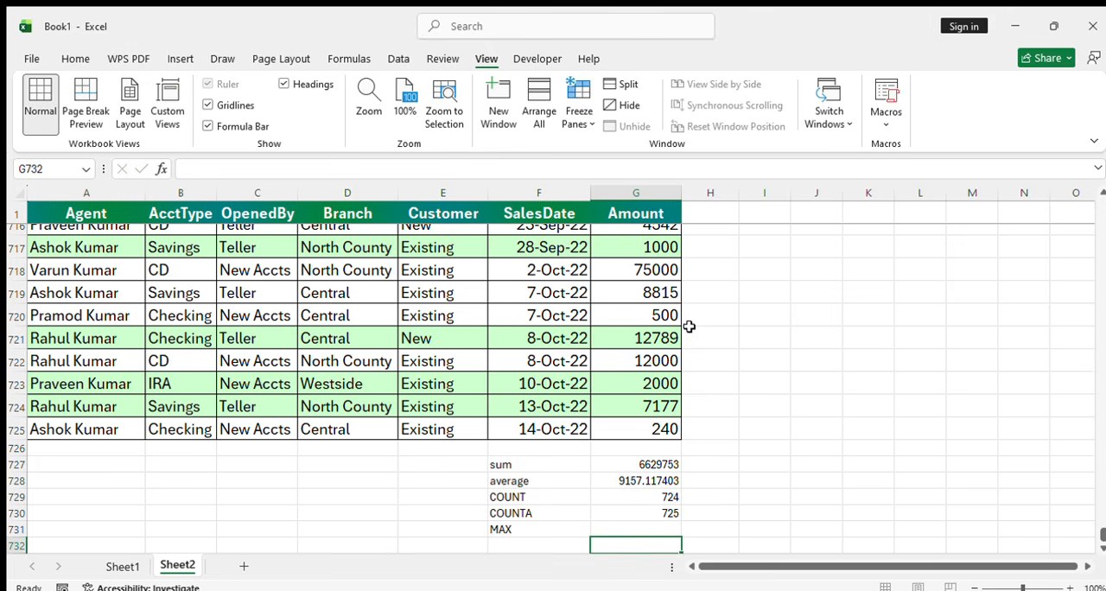
Extend the label in F731 to read "MAXIMUM"
key("Up")
key("Left")
key("F2")
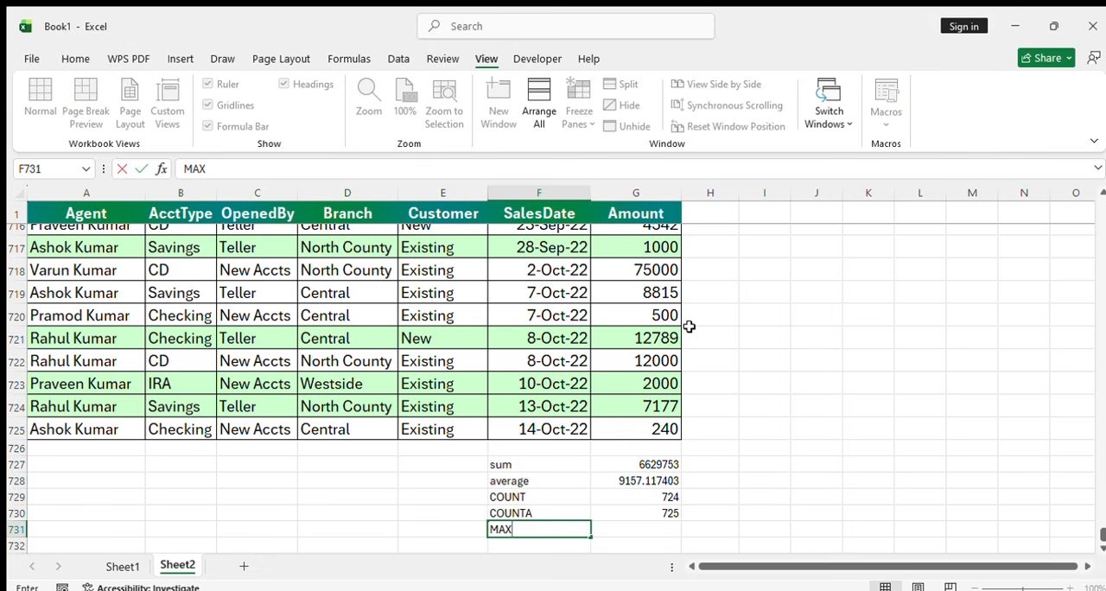
type("IMUM")
key("Return")
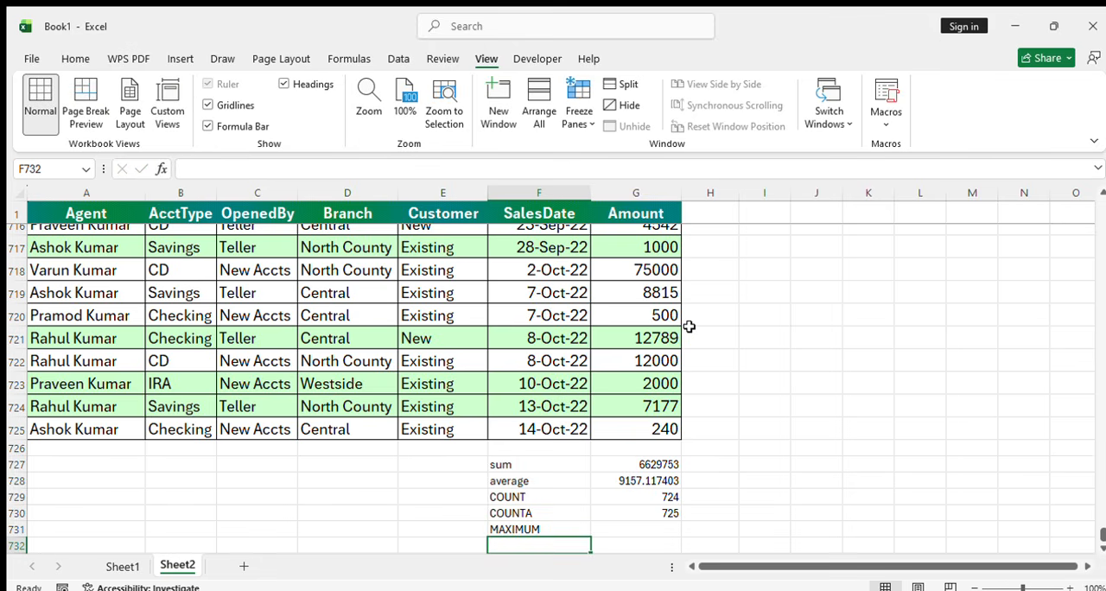
Enter a MAX formula in G731, beside the MAXIMUM label, over the Amount values G2:G725
key("Up")
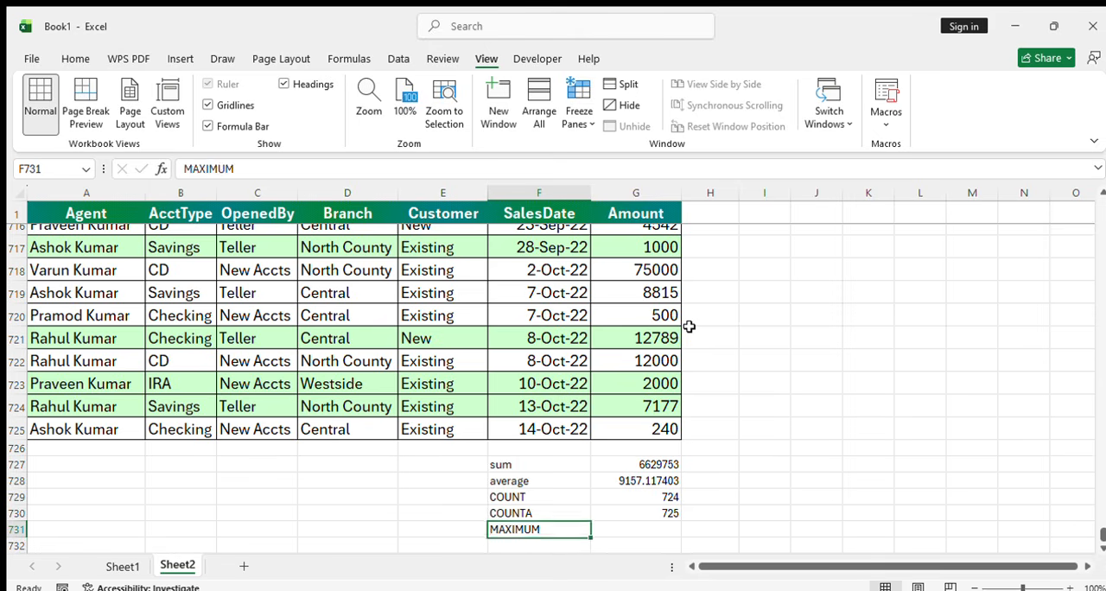
key("Right")
type("=M")
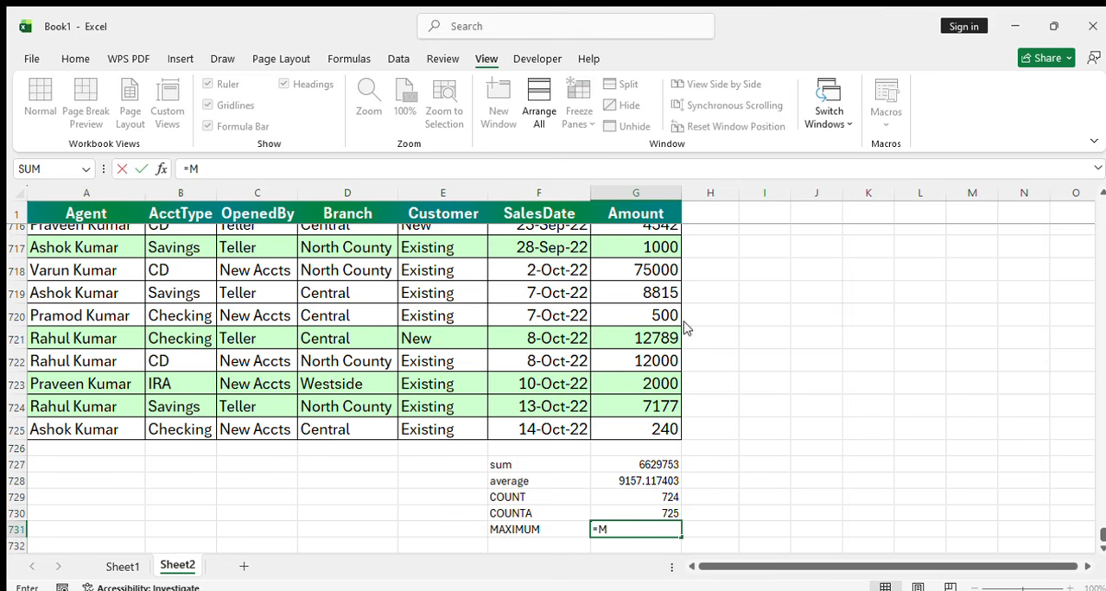
type("AX(")
key("Up")
key("Up")
key("Up")
key("Up")
key("Up")
key("Up")
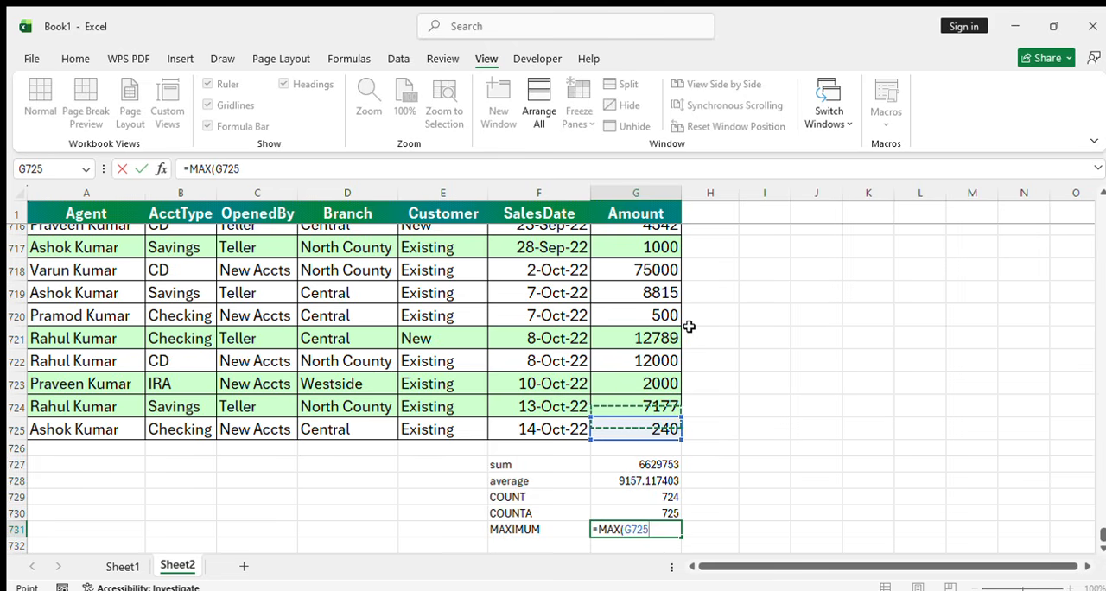
key("ctrl+shift+Up")
scroll(689, 327, "up", 2)
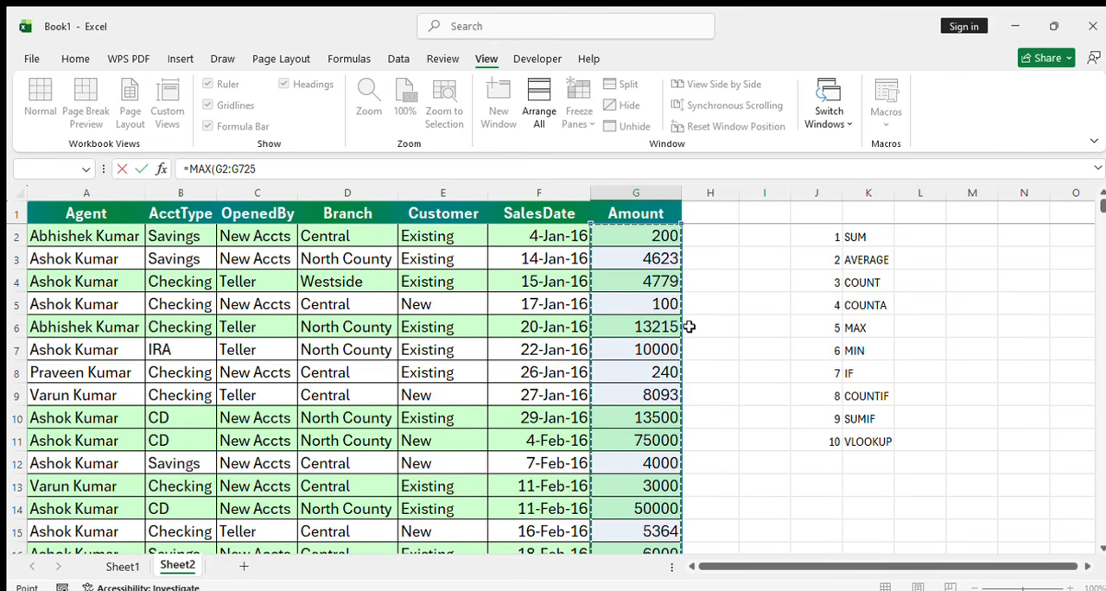
key("Return")
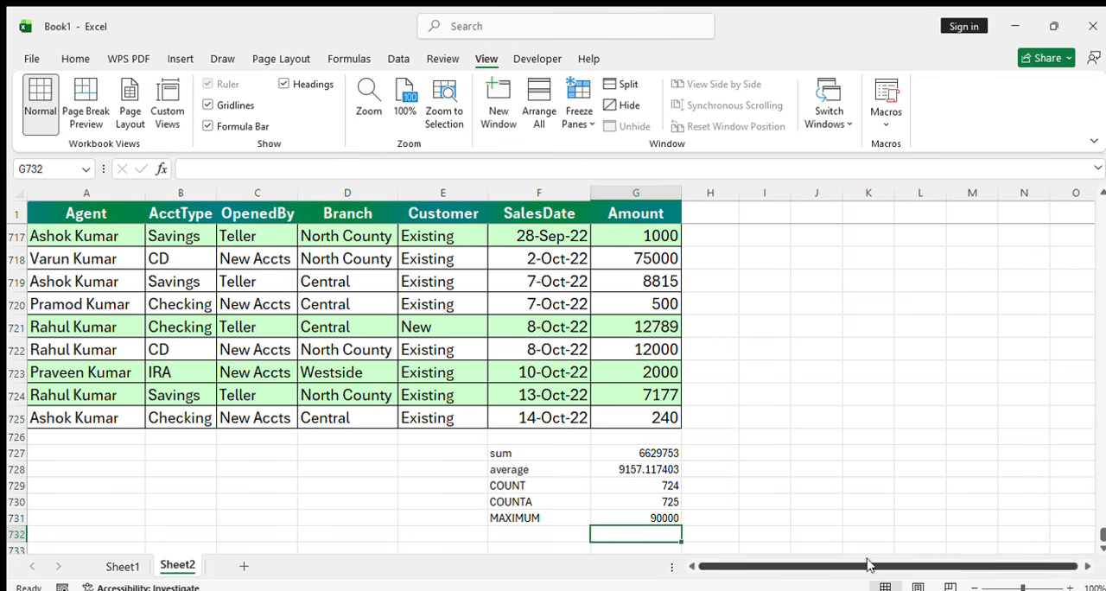
Examine the Amount column from G2 downward to locate the largest sale and compare it with the entries below
left_click_drag(1102, 535, 1089, 197)
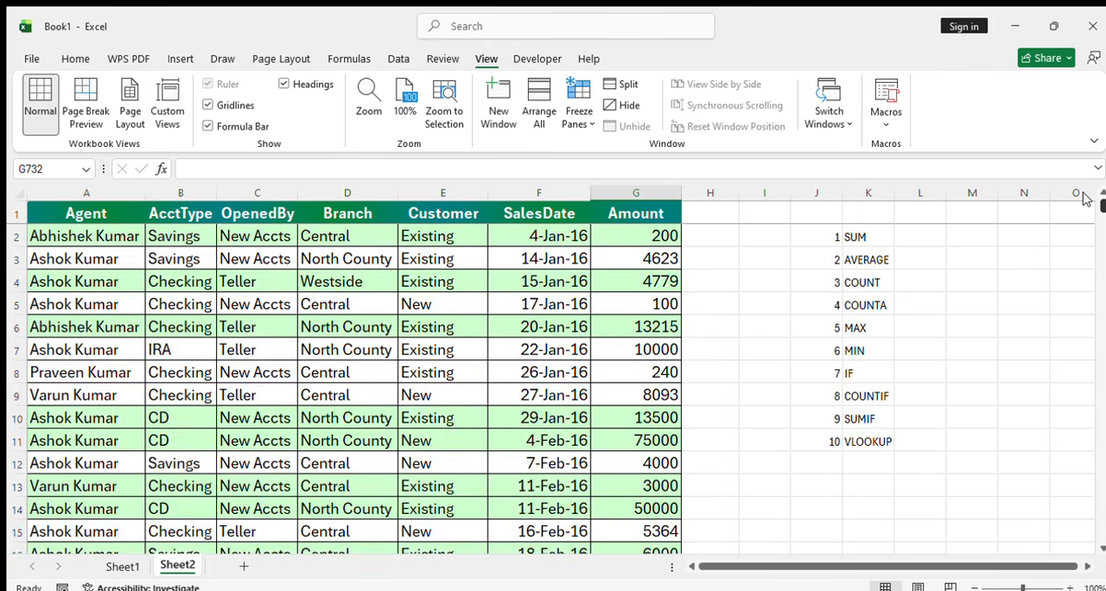
left_click(657, 239)
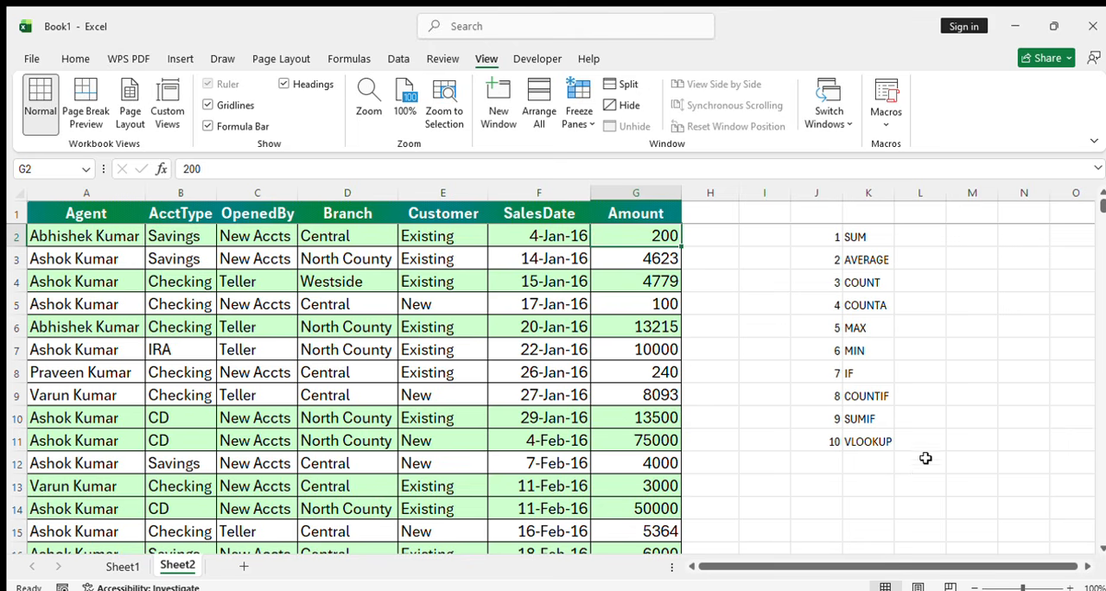
key("Down")
key("Down")
key("Down")
key("Down")
key("Down")
key("Down")
key("Down")
key("Down")
key("Down")
key("Down")
key("Down")
key("Down")
key("Down")
key("Down")
key("Down")
key("Down")
key("Down")
key("Down")
key("Down")
key("Down")
key("Down")
key("Down")
key("Down")
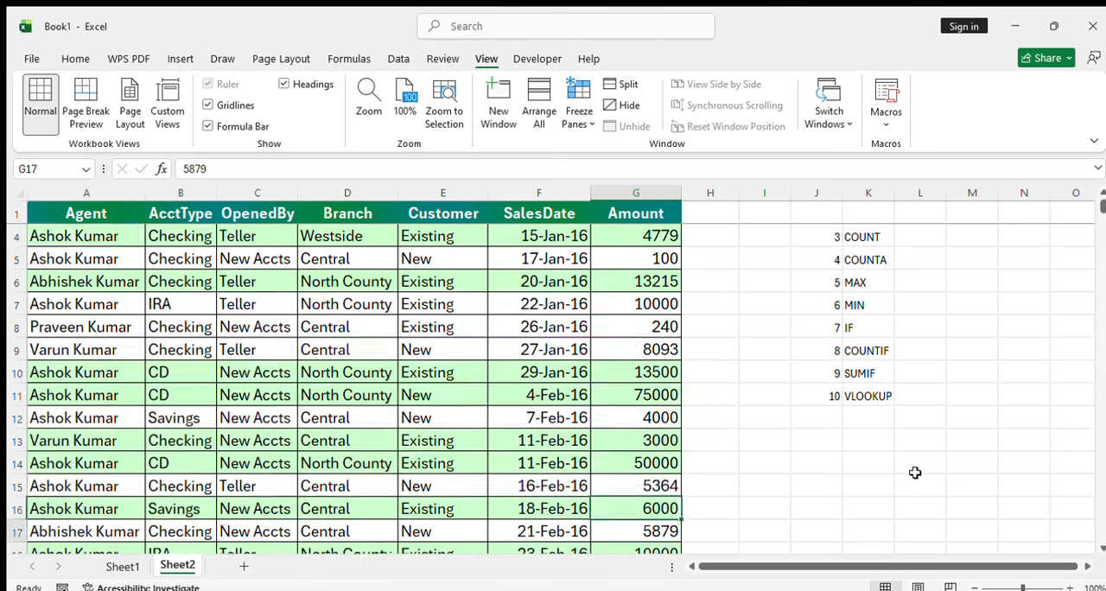
key("Down")
key("Down")
key("Down")
key("Down")
key("Down")
key("Down")
key("Down")
key("Down")
key("Down")
key("Down")
key("Down")
key("Down")
key("Down")
key("Down")
key("Down")
key("Down")
key("Down")
key("Down")
key("Down")
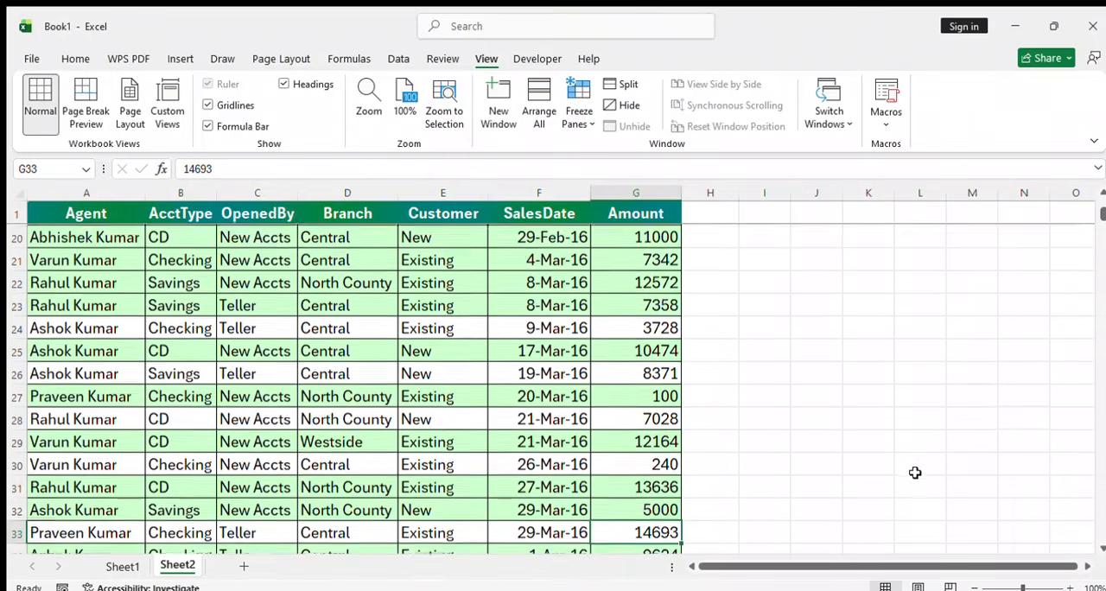
key("Down")
key("Down")
key("Down")
key("Down")
key("Down")
key("Down")
key("Down")
key("Down")
key("Down")
key("Down")
key("Down")
key("Down")
key("Down")
key("Down")
key("Down")
key("Down")
key("Down")
key("Down")
key("Down")
key("Down")
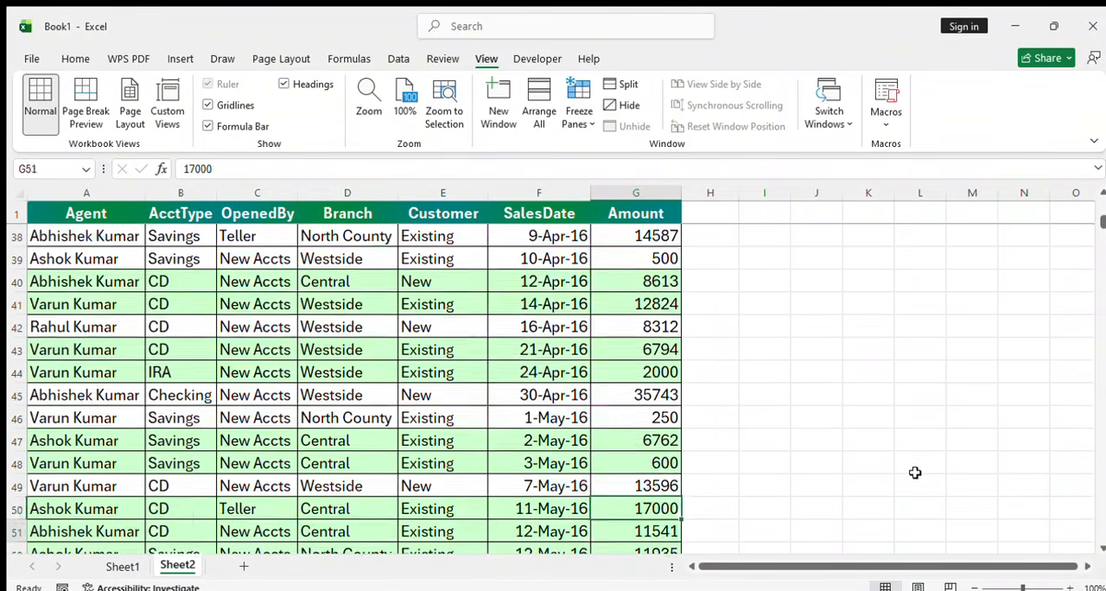
key("Down")
key("Down")
key("Down")
key("Down")
key("Down")
key("Down")
key("Down")
key("Down")
key("Down")
key("Down")
key("Down")
key("Down")
key("Down")
key("Down")
key("Down")
key("Down")
key("Down")
key("Down")
key("Down")
key("Down")
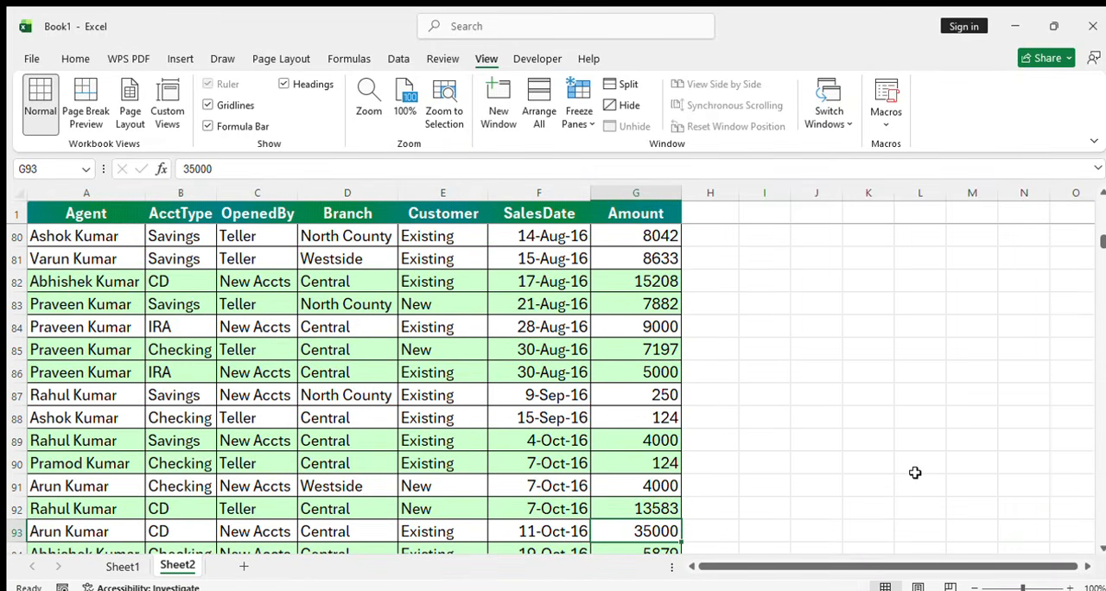
key("Up")
key("Up")
key("Up")
key("Up")
key("Down")
key("Down")
key("Down")
key("Down")
key("Down")
key("Down")
key("Down")
key("Down")
key("Down")
key("Down")
key("Down")
key("Down")
key("Down")
key("Down")
key("Down")
key("Down")
key("Down")
key("Down")
key("Down")
key("Down")
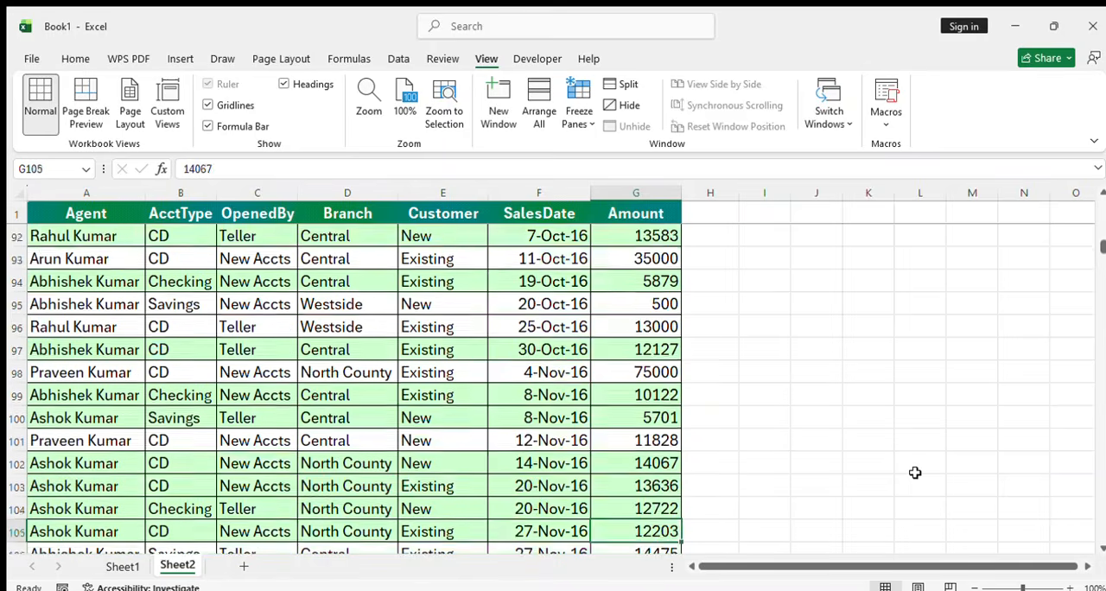
key("Down")
key("Down")
key("Down")
key("Down")
key("Down")
key("Down")
key("Down")
key("Down")
key("Down")
key("Down")
key("Down")
key("Down")
key("Down")
key("Down")
key("Down")
key("Down")
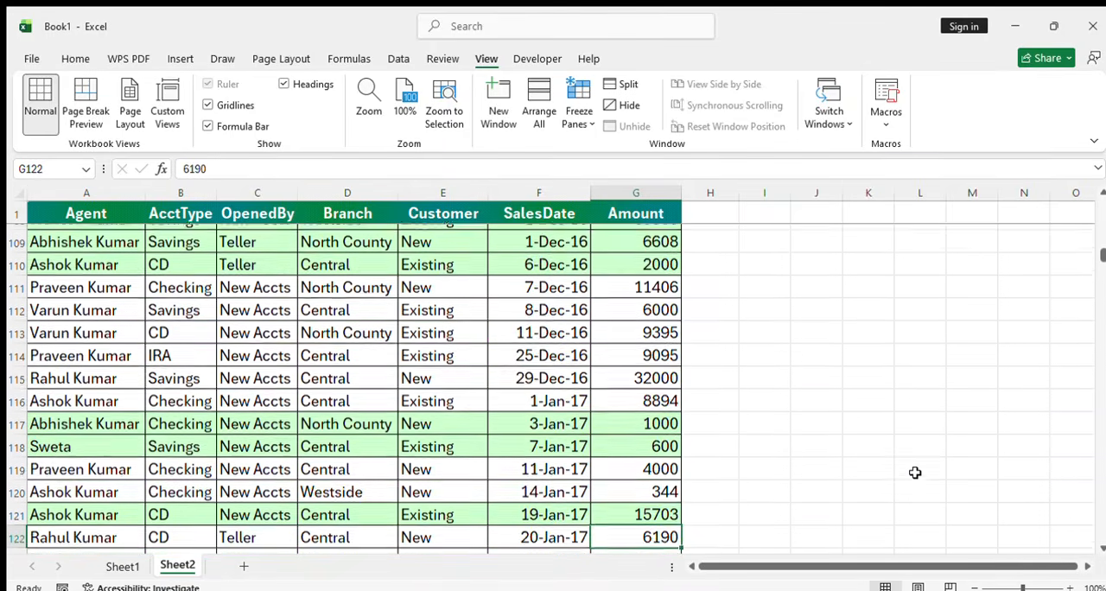
key("Down")
key("Down")
key("Down")
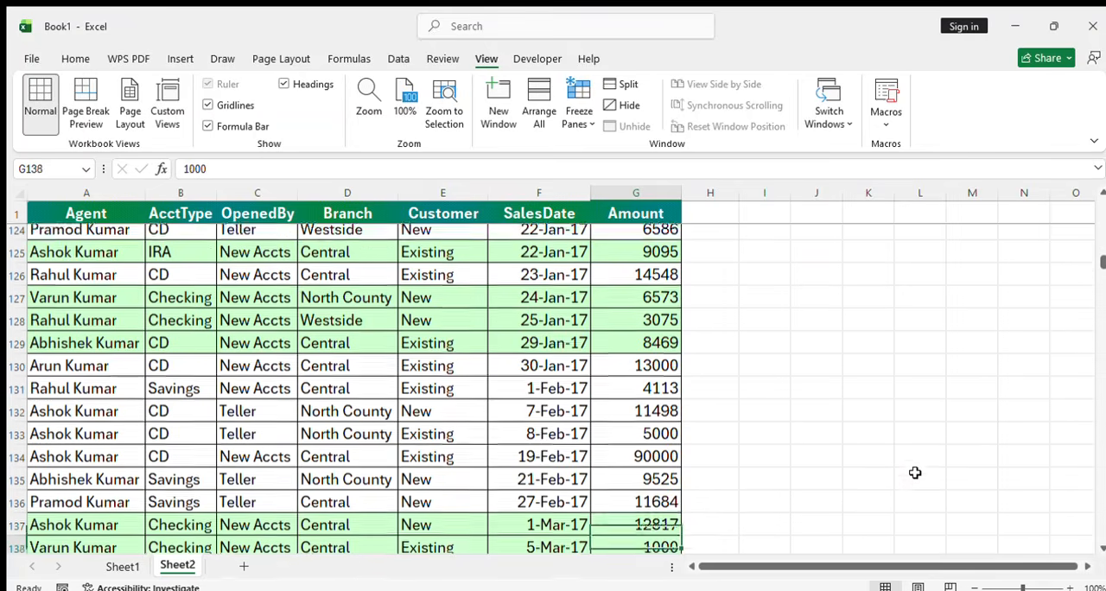
key("Up")
key("Up")
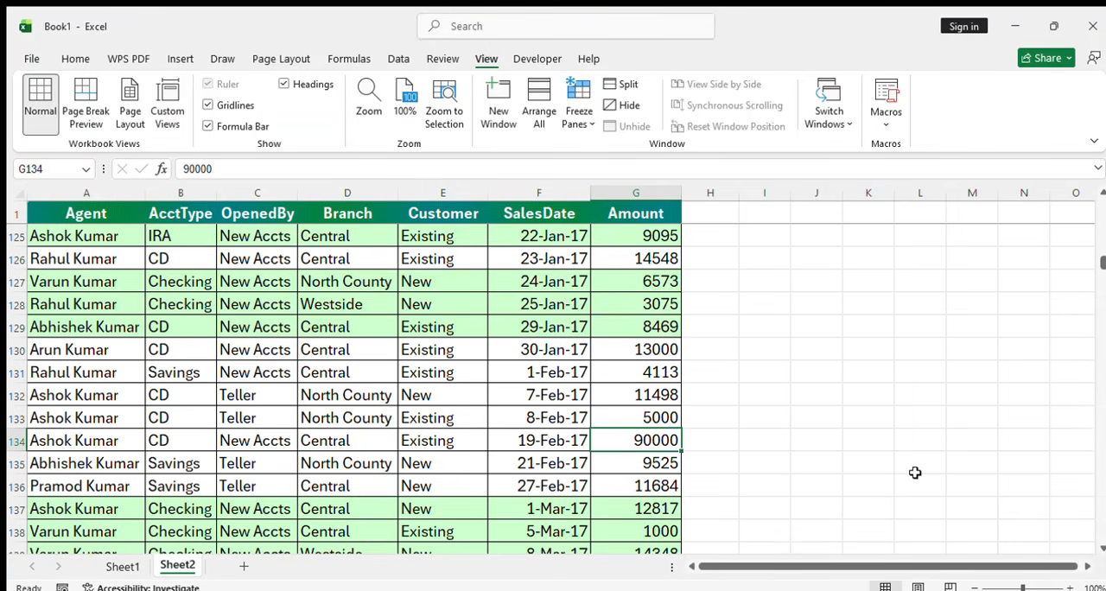
key("Down")
key("Down")
key("Down")
key("Down")
key("Down")
key("Down")
key("Down")
key("Down")
key("Down")
key("Down")
key("Down")
key("Down")
key("Down")
key("Down")
key("Down")
key("Down")
key("Down")
key("Down")
key("Down")
key("Down")
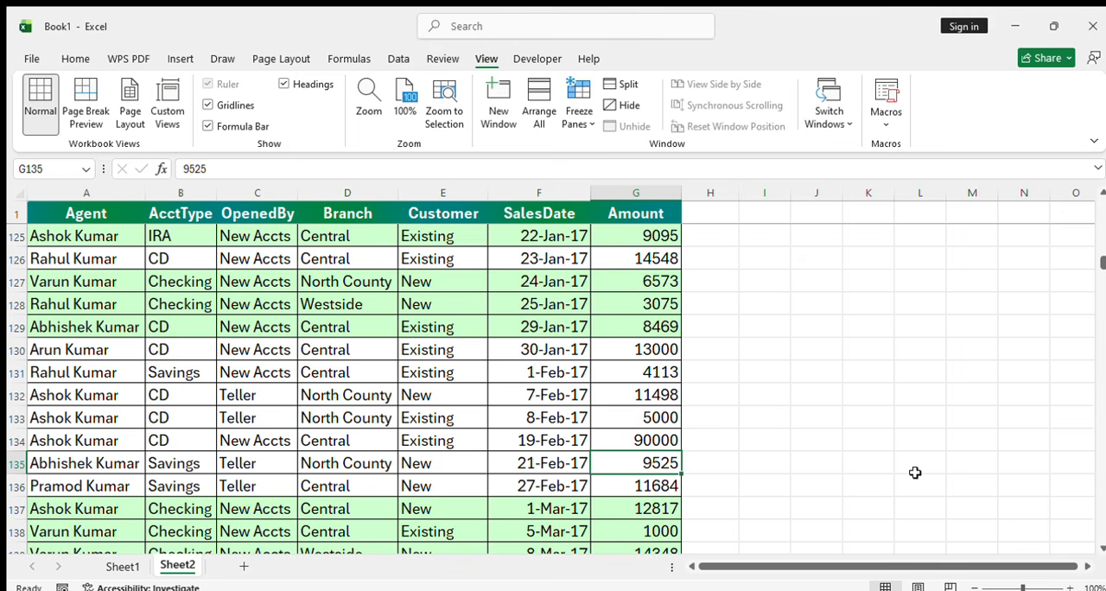
key("Down")
key("Down")
key("Down")
key("Down")
key("Down")
key("Down")
key("Down")
key("Down")
key("Down")
key("Down")
key("Down")
key("Down")
key("Down")
key("Down")
key("Down")
key("Down")
key("Down")
key("Down")
key("Down")
key("Down")
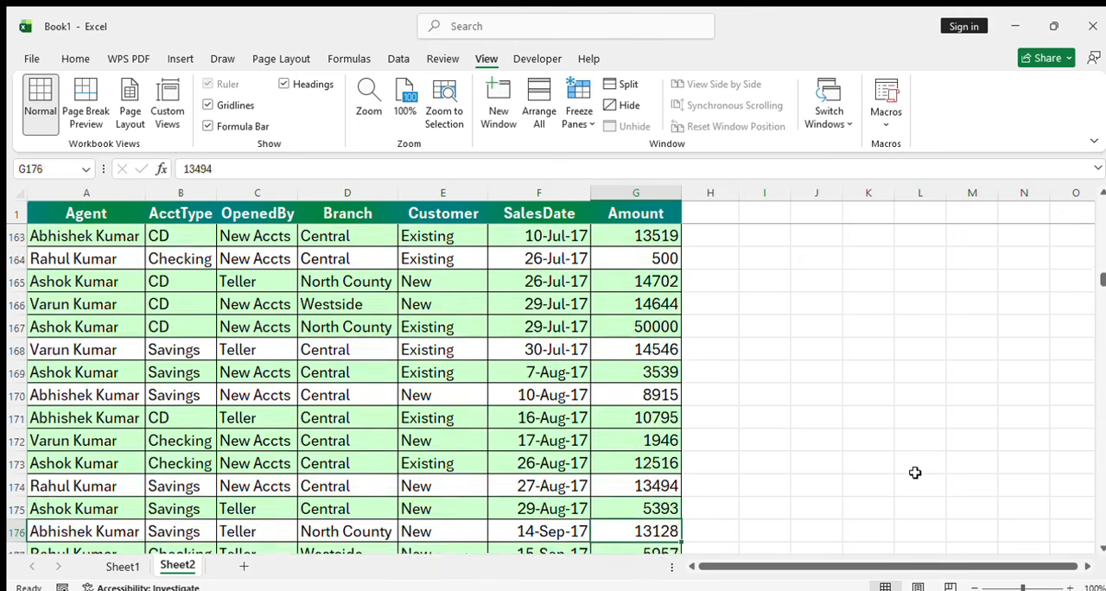
Enter the label "MINIMUM" in F732, below the MAXIMUM label
left_click(1102, 272)
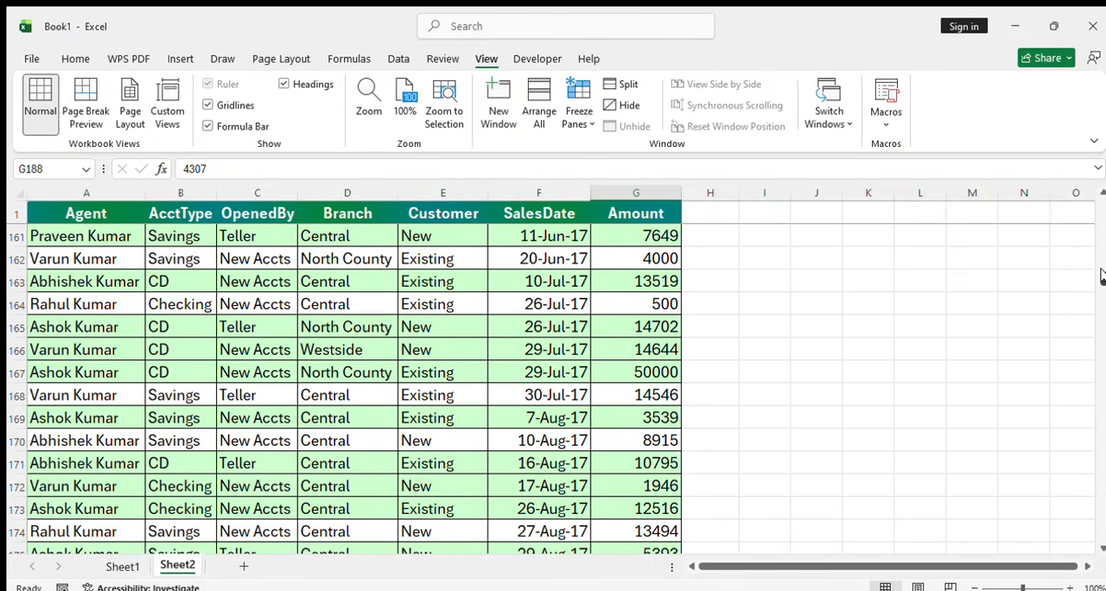
left_click_drag(1102, 279, 1058, 541)
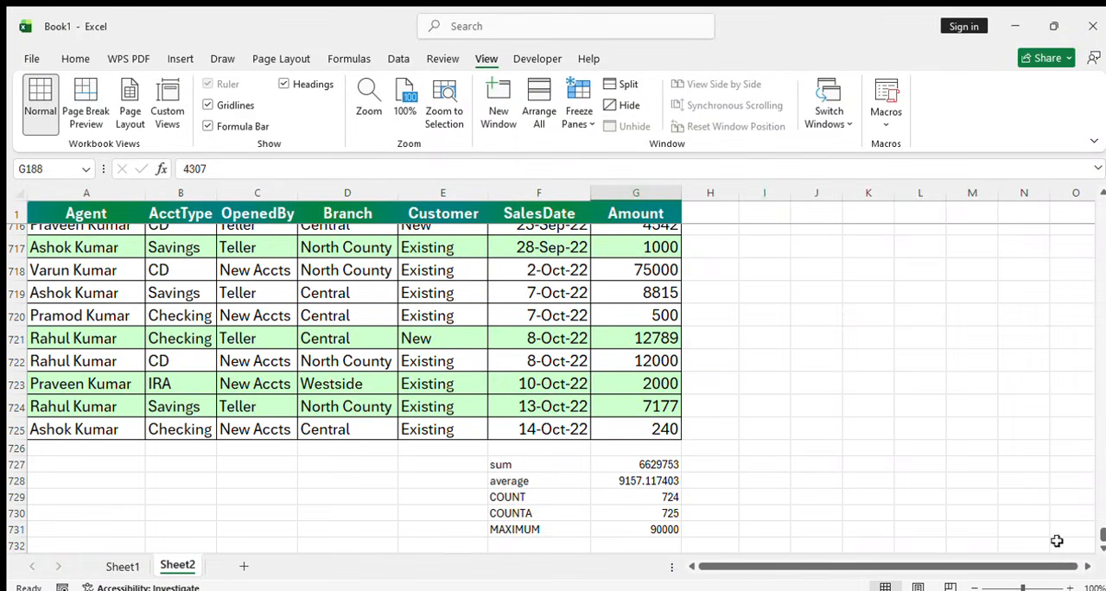
left_click(518, 546)
type("MI")
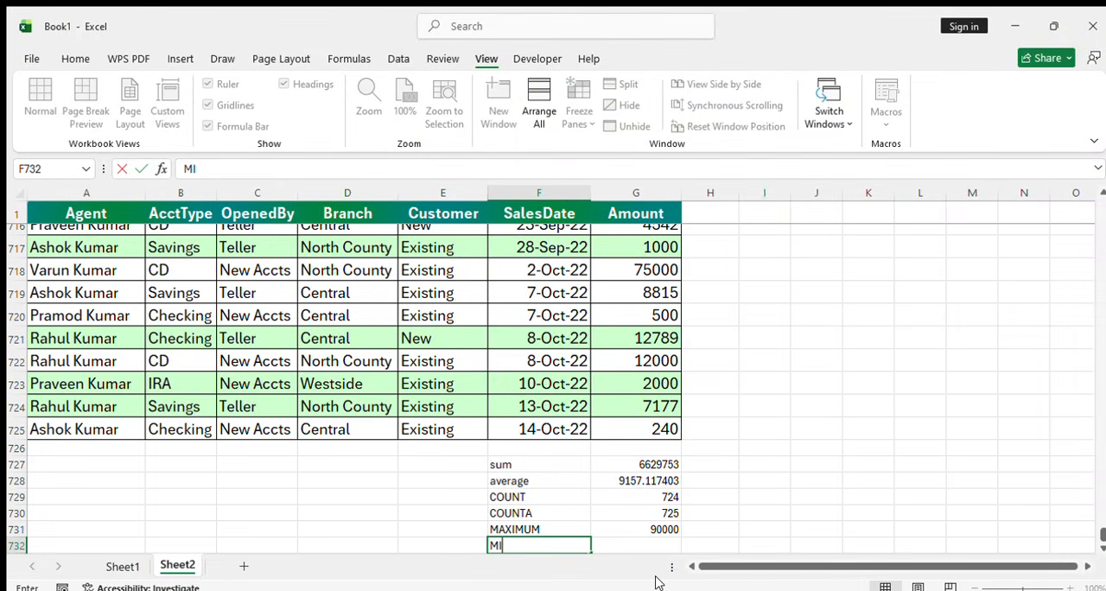
type("NIMUM")
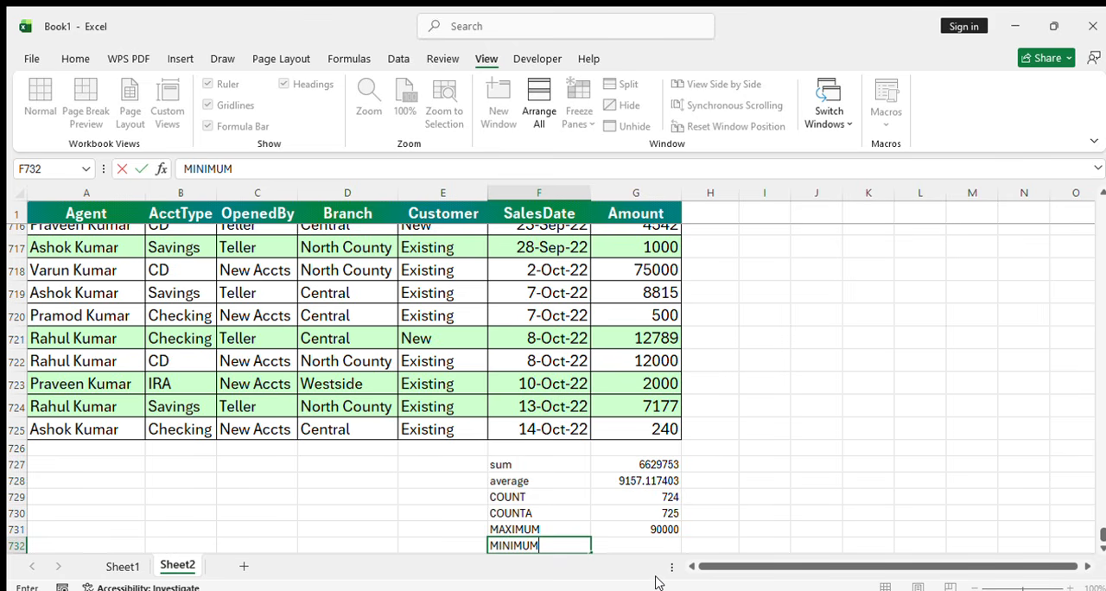
key("Return")
Enter a MIN formula in G732 over the Amount values G2:G725, leaving out the heading
key("Right")
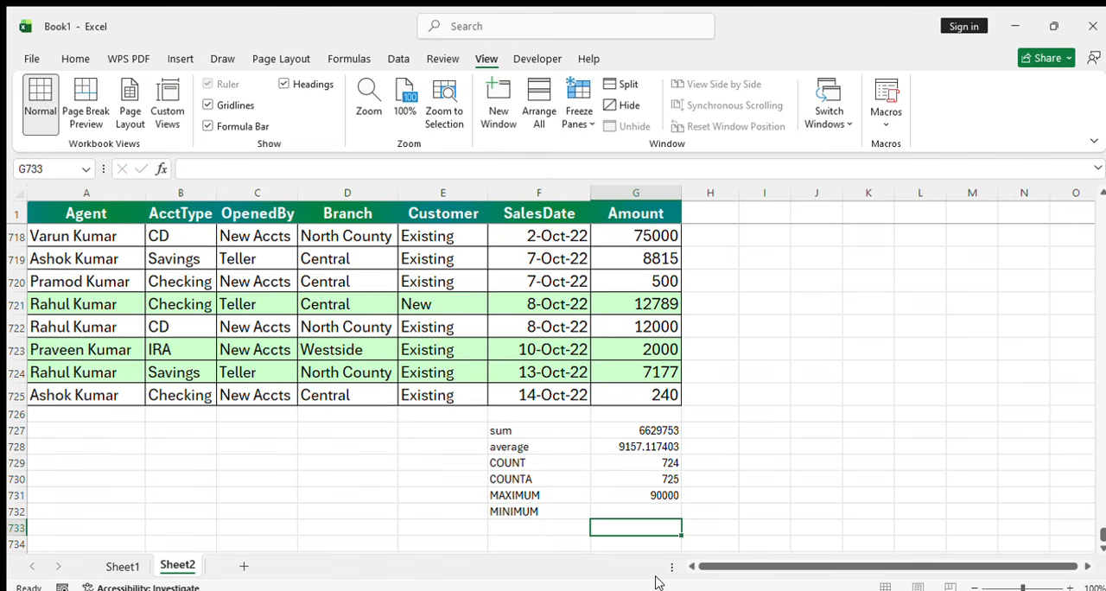
key("Up")
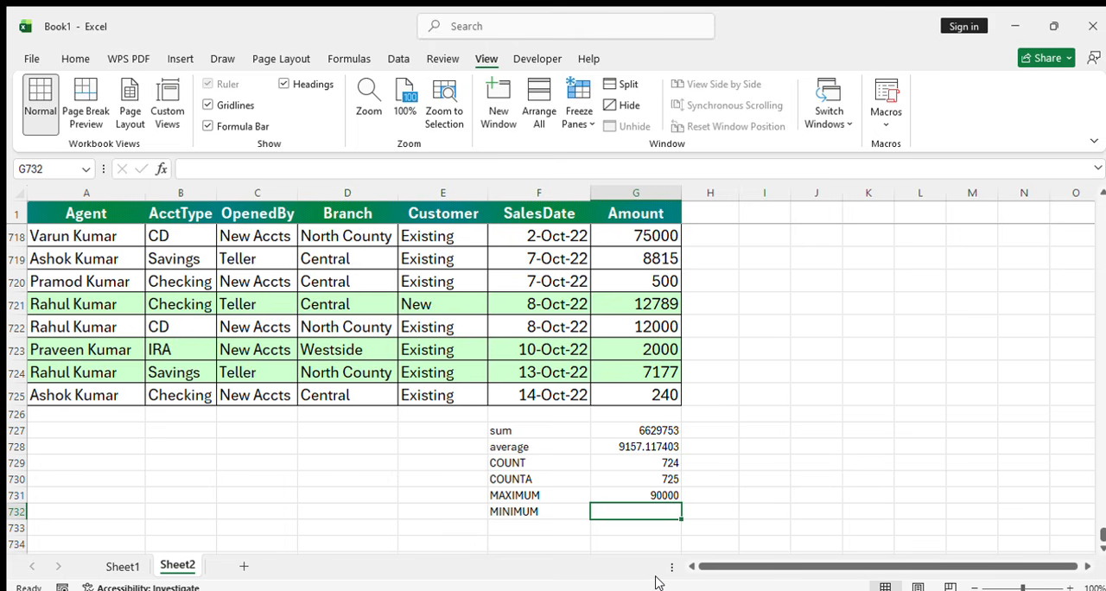
type("=")
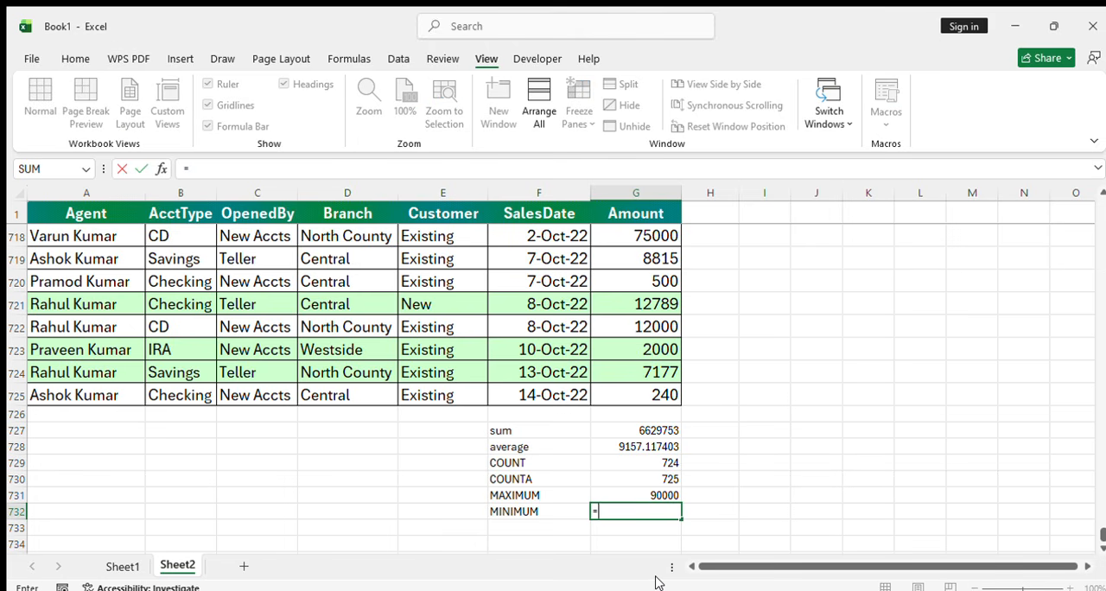
type("MIN(")
key("Up")
key("Up")
key("Up")
key("Up")
key("Up")
key("Up")
key("Up")
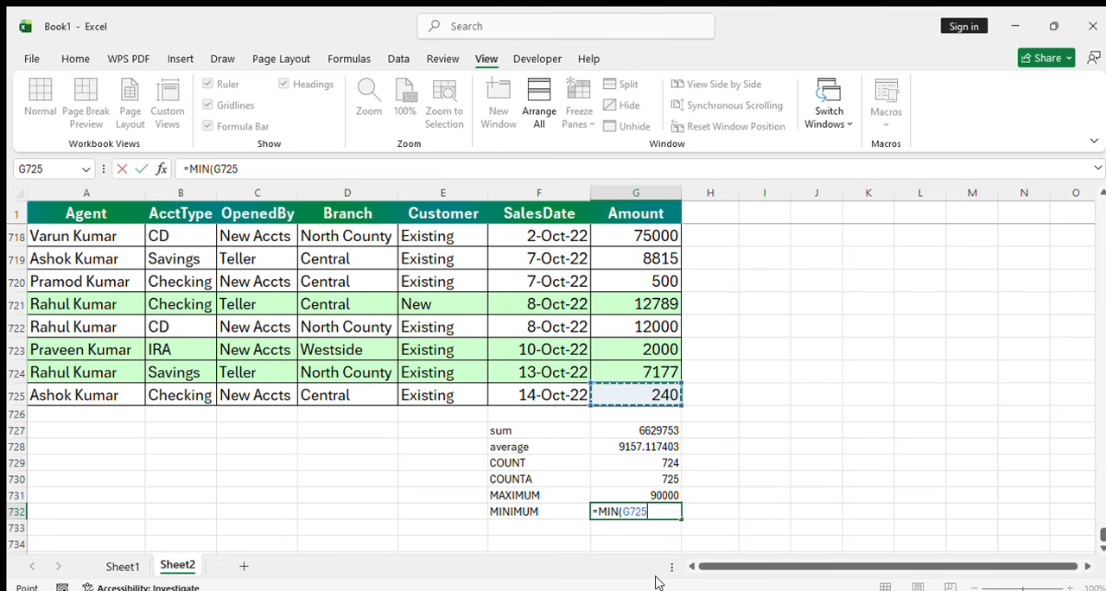
key("ctrl+shift+Up")
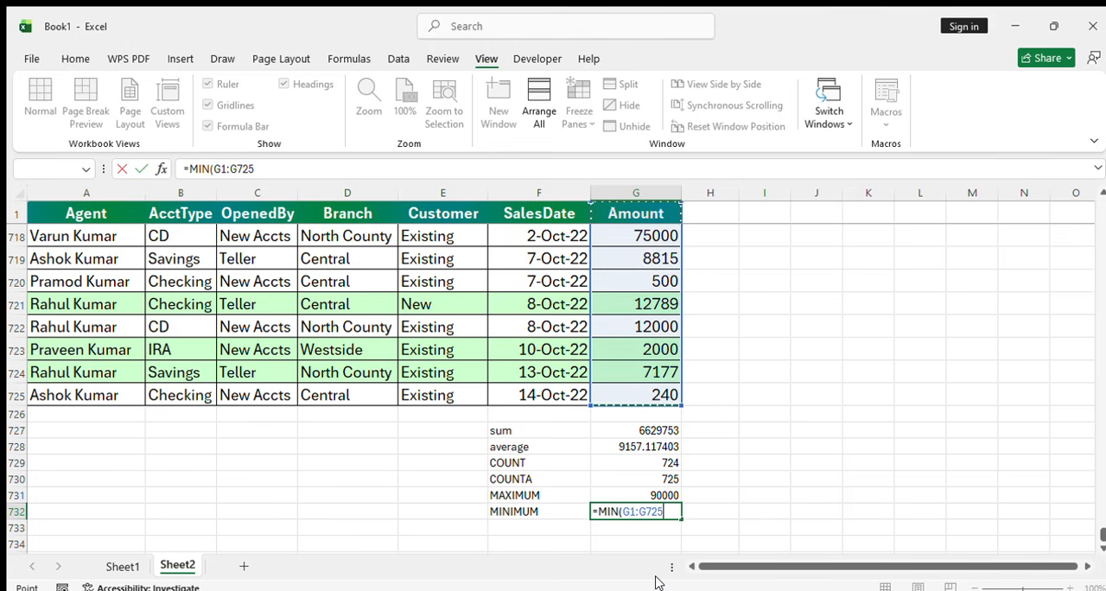
key("shift+Down")
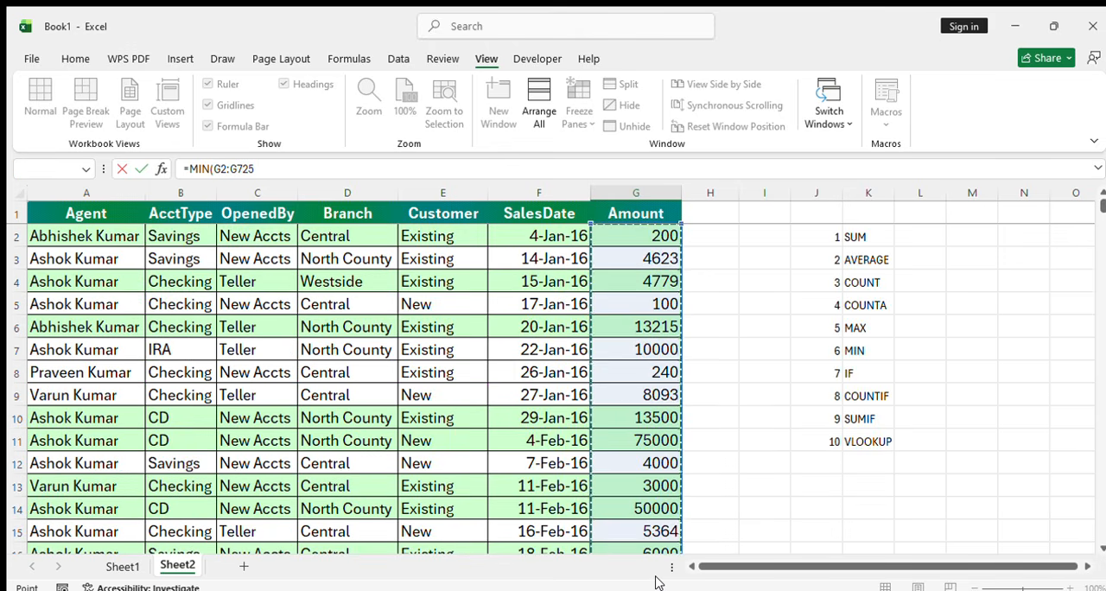
key("Return")
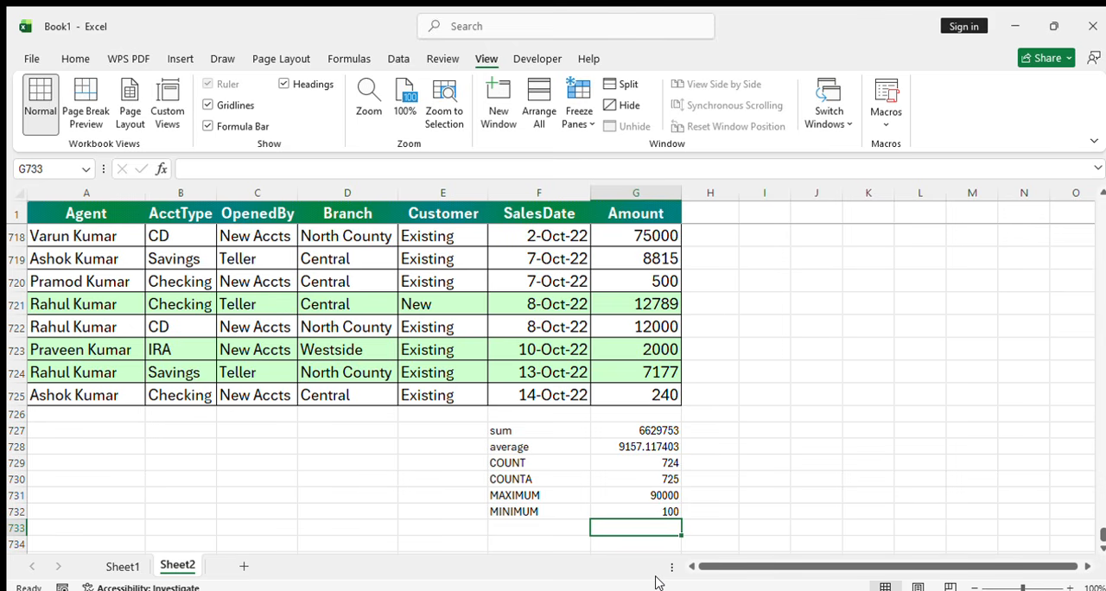
Add the heading "INCENTIVE" in H1 beside the Amount heading and fit column H to its contents
left_click_drag(1102, 536, 1104, 206)
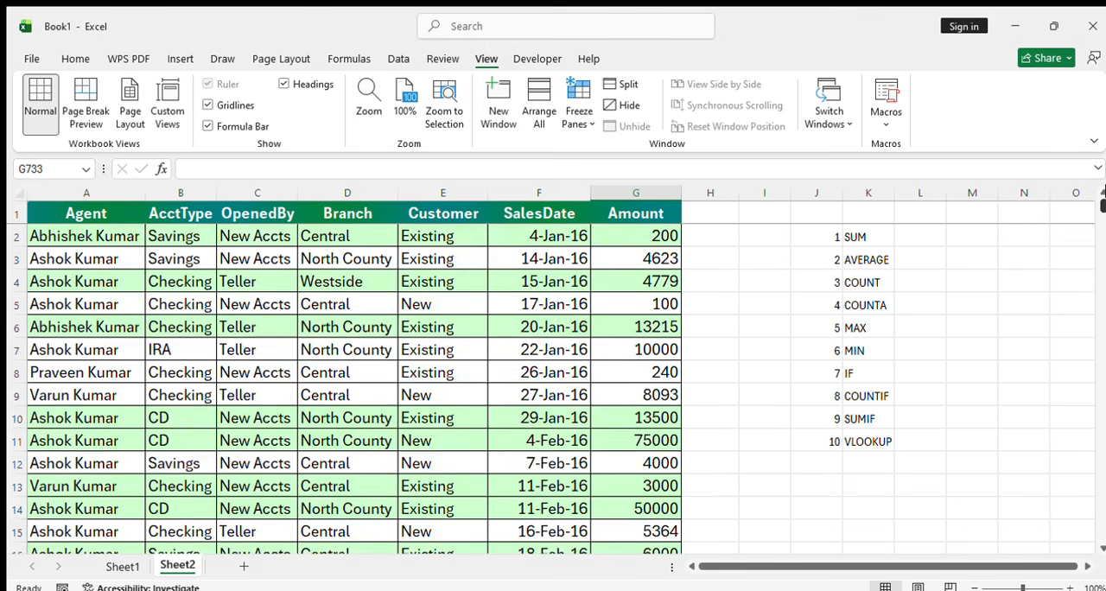
left_click(879, 377)
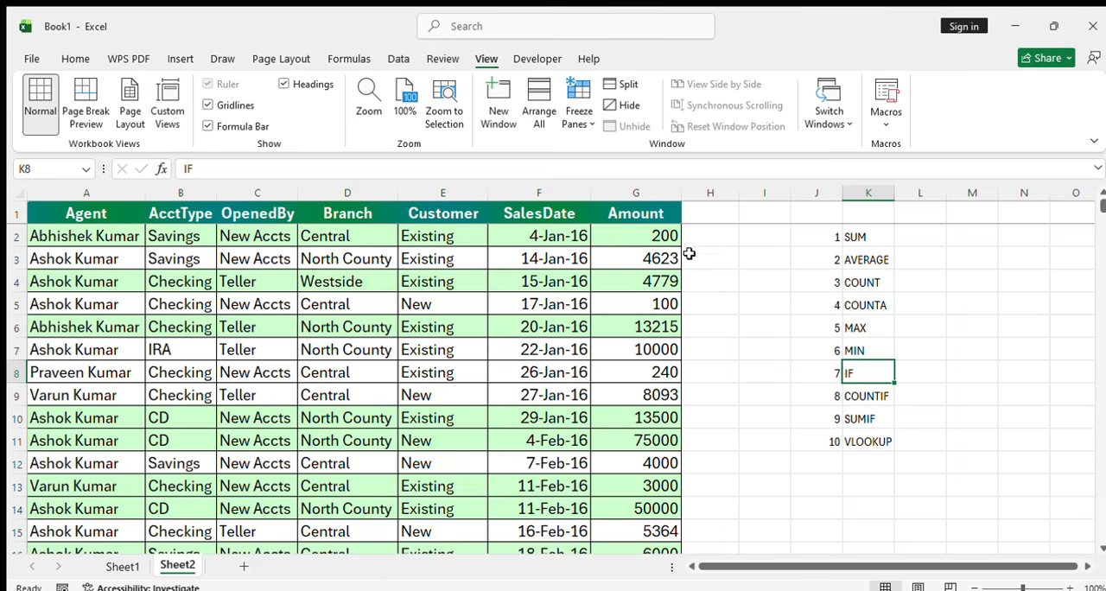
left_click(709, 235)
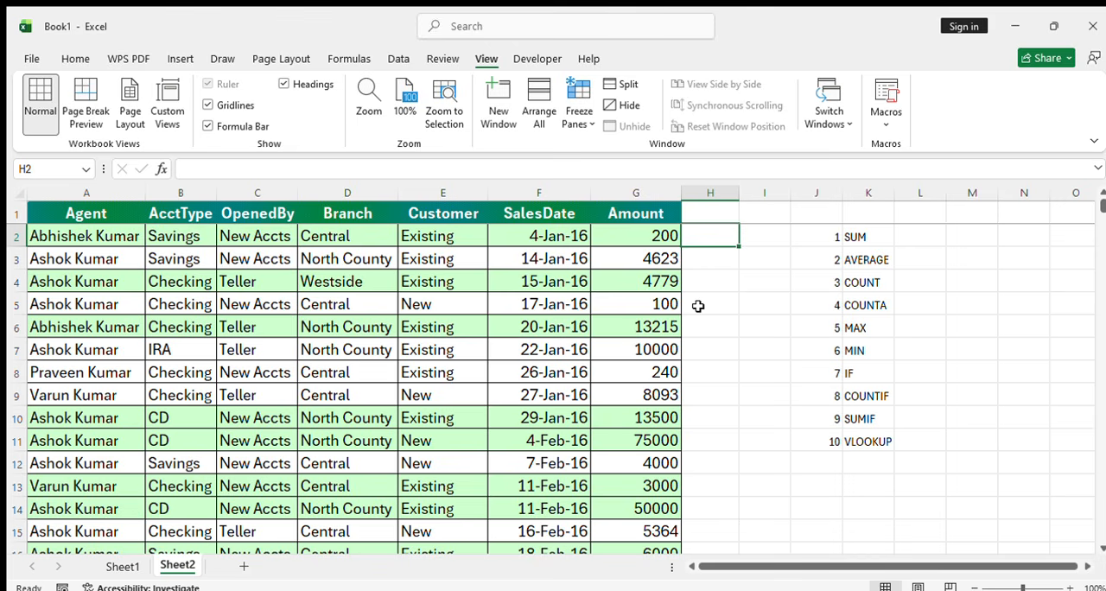
left_click(722, 214)
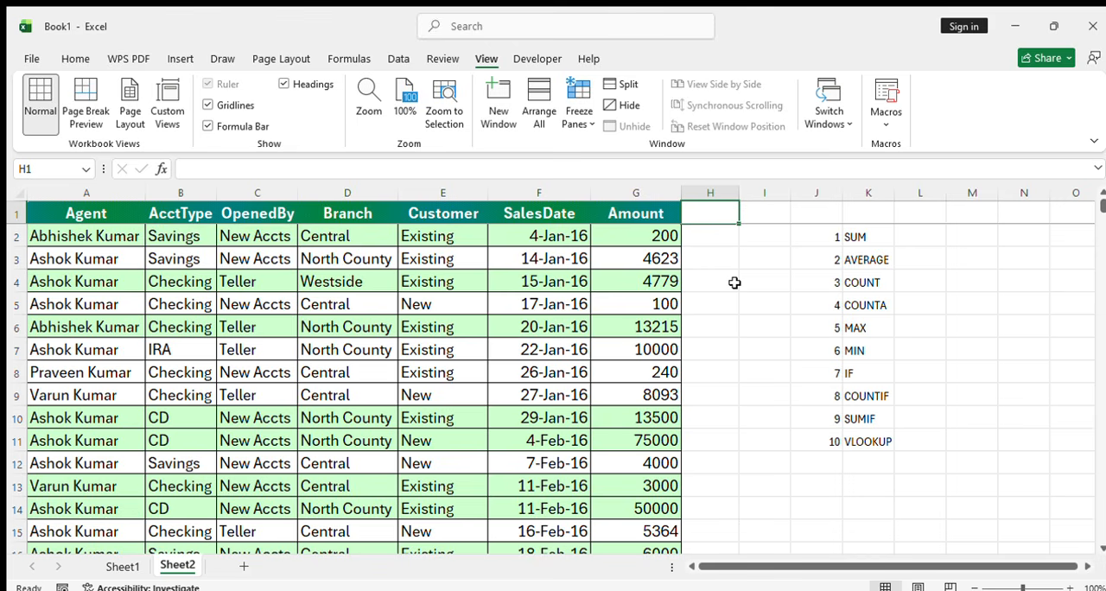
type("INCEN")
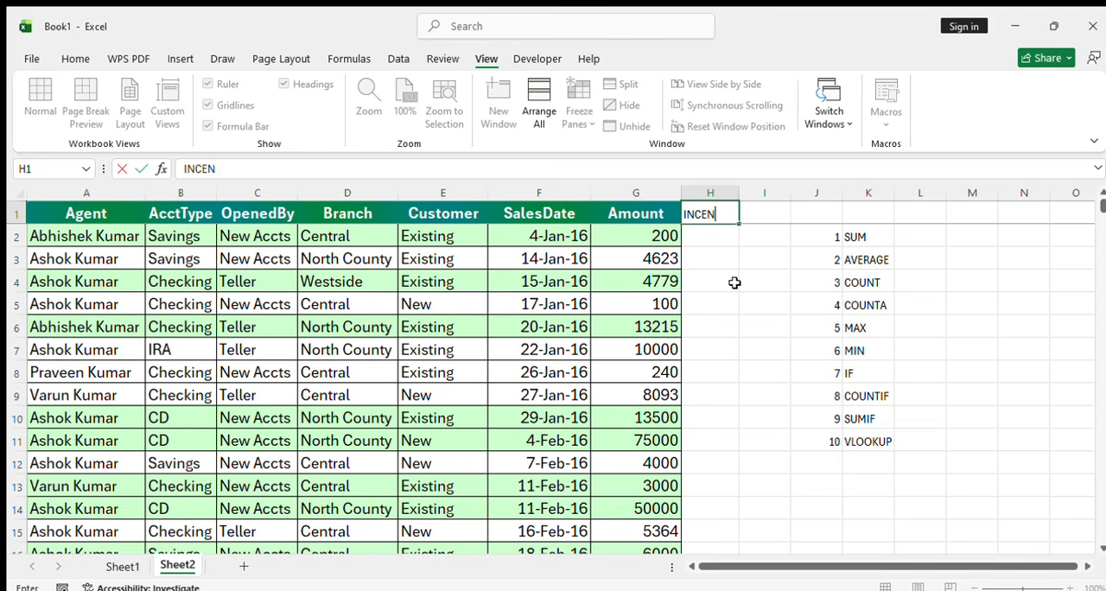
type("TIVE")
key("Return")
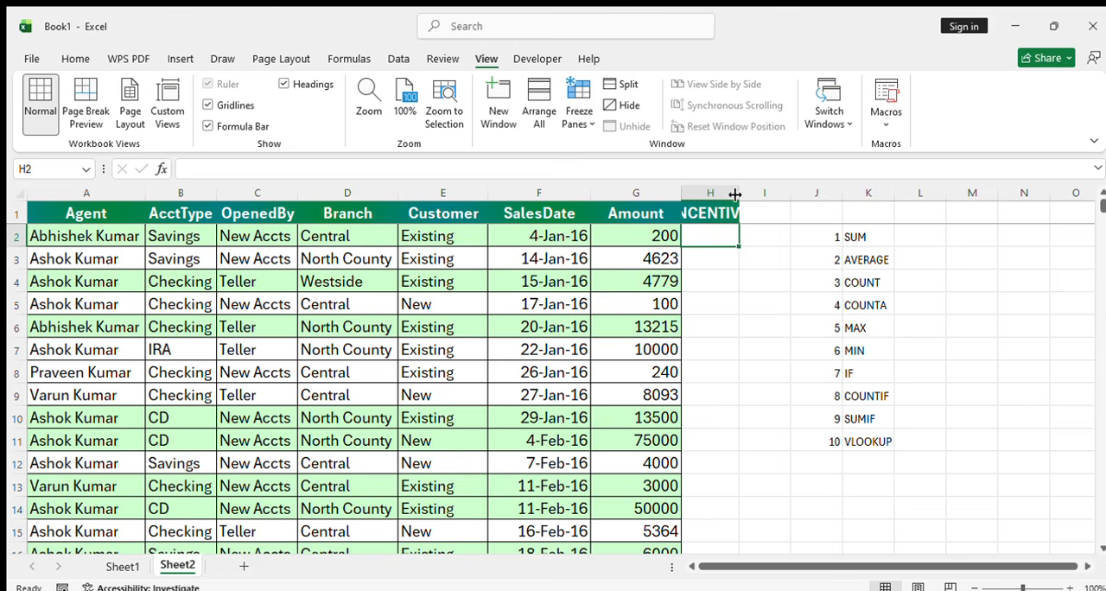
double_click(739, 192)
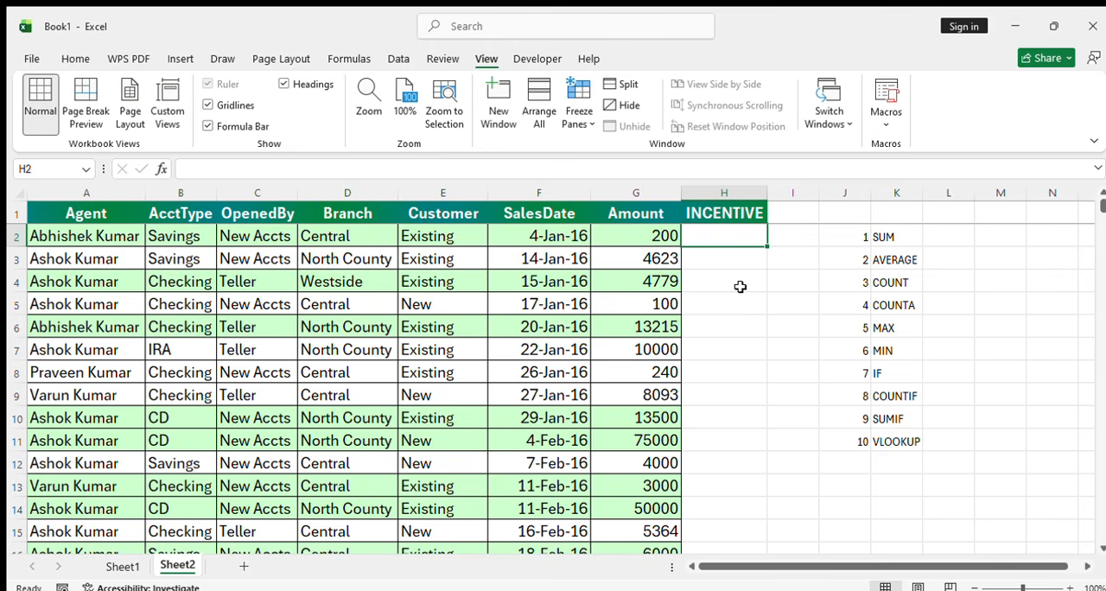
Enter an IF formula in H2 that returns 10% of G2 when G2 is greater than 50000, otherwise 0
type("=")
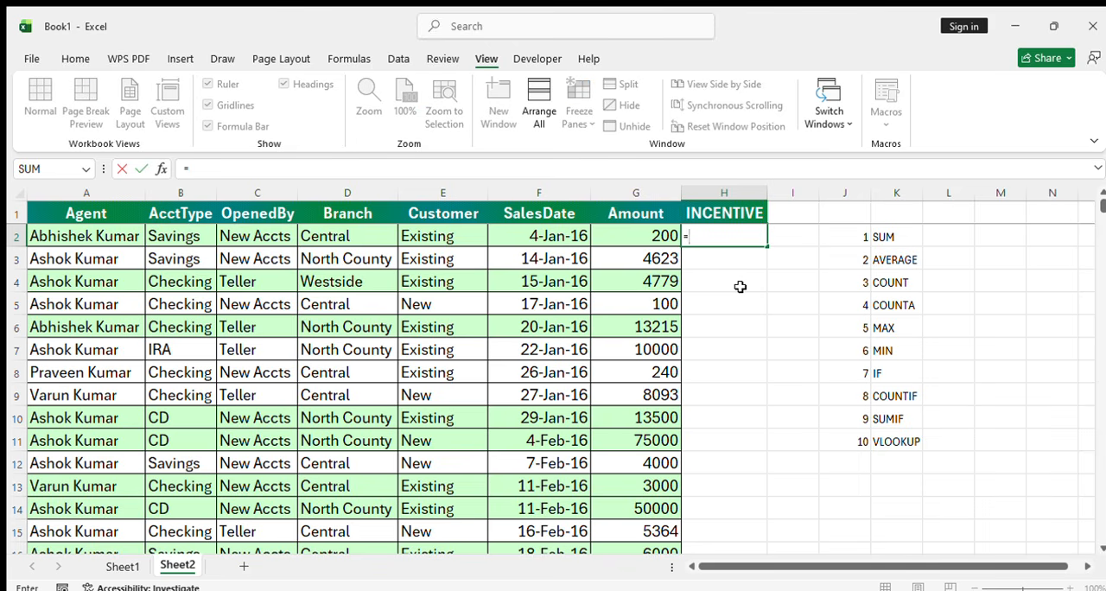
type("IF(")
key("Left")
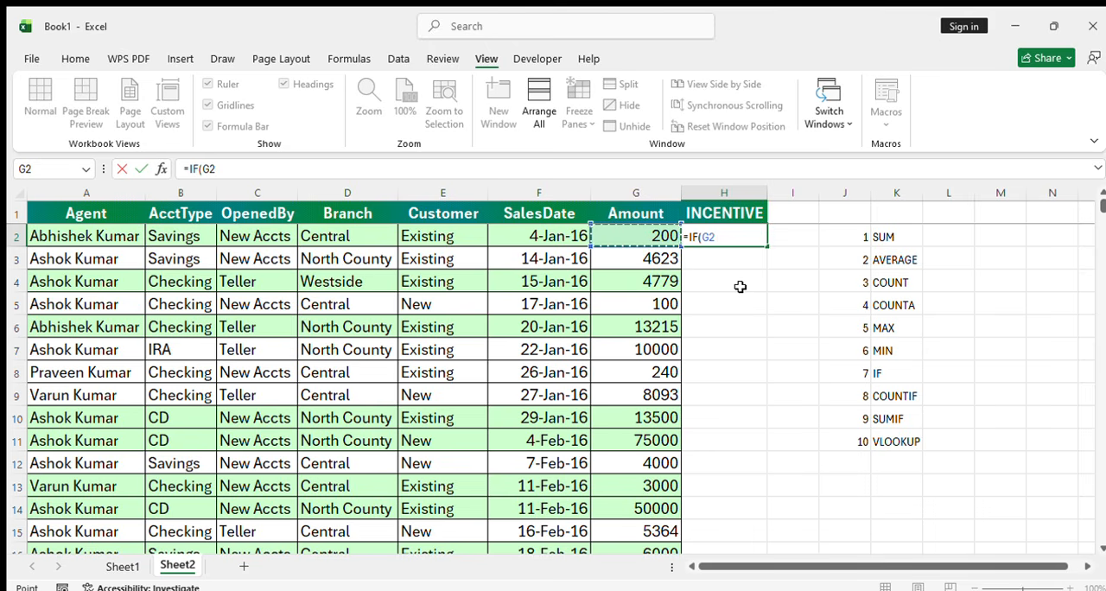
type(">50")
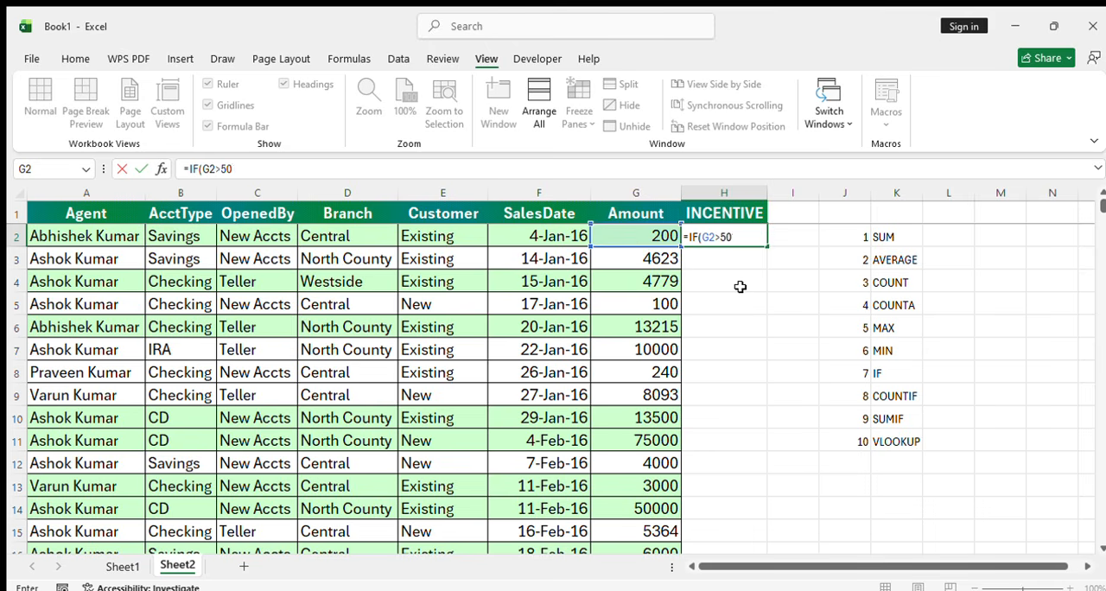
type("000")
type(",")
key("Left")
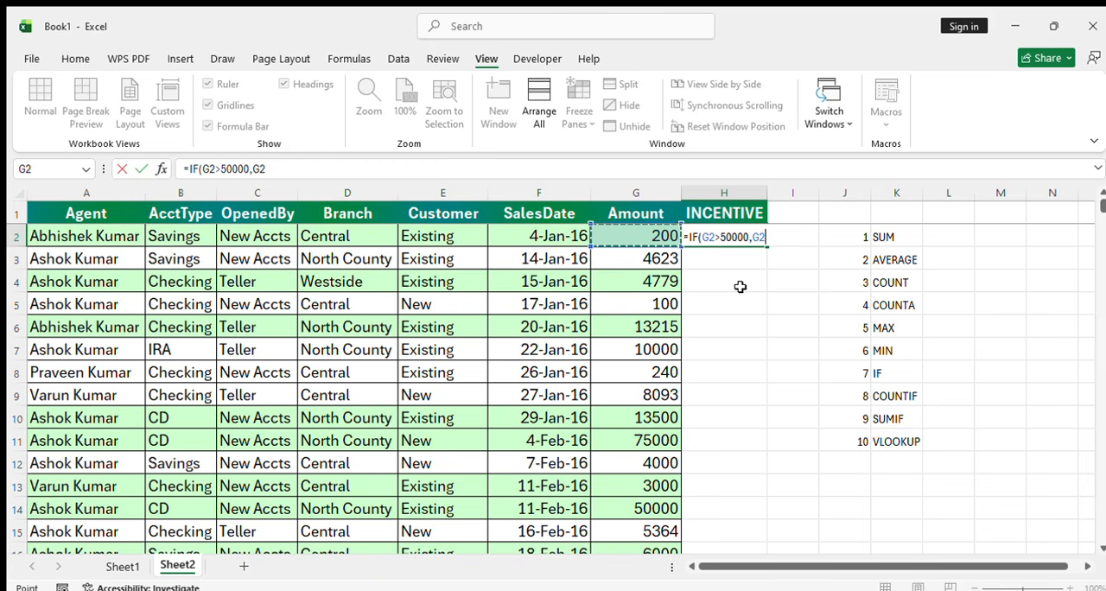
type("*10%")
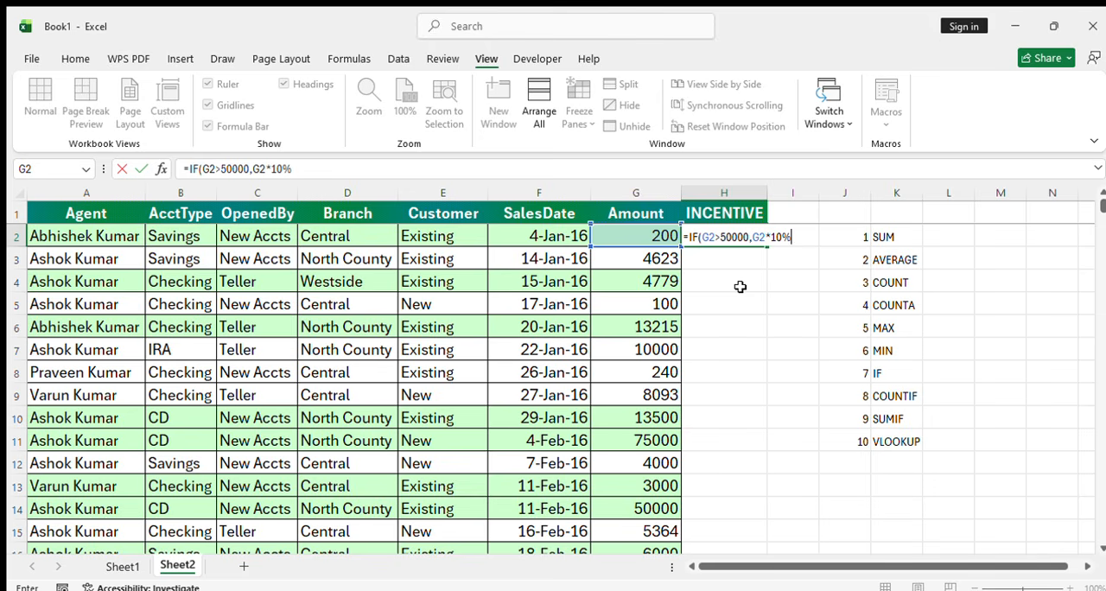
type(",0)")
key("Return")
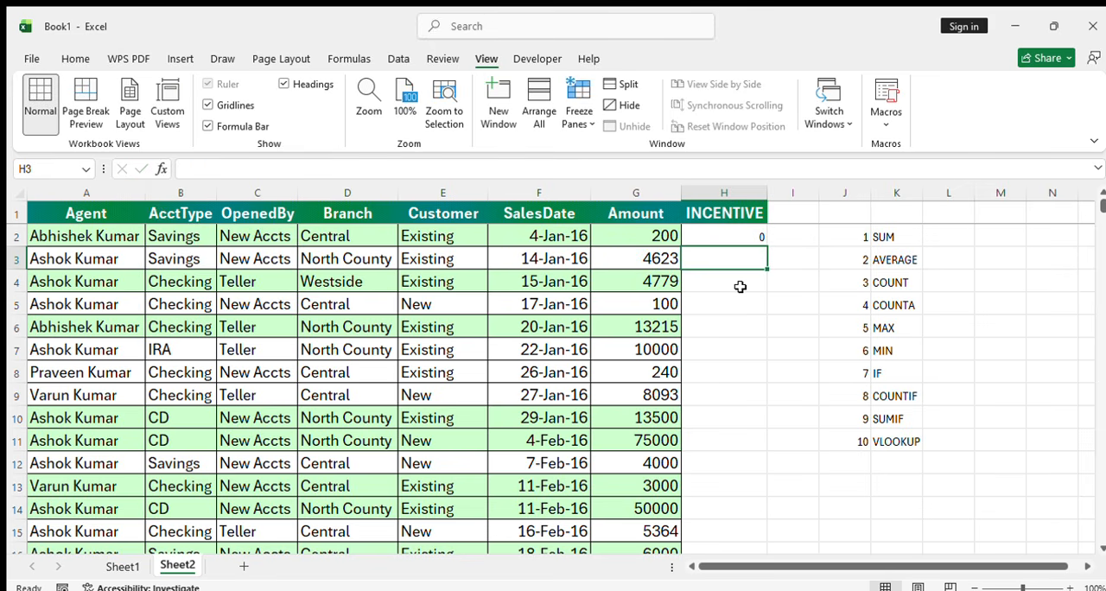
Copy the IF formula from H2 down the INCENTIVE column through the last data row, H725
key("Up")
key("ctrl+c")
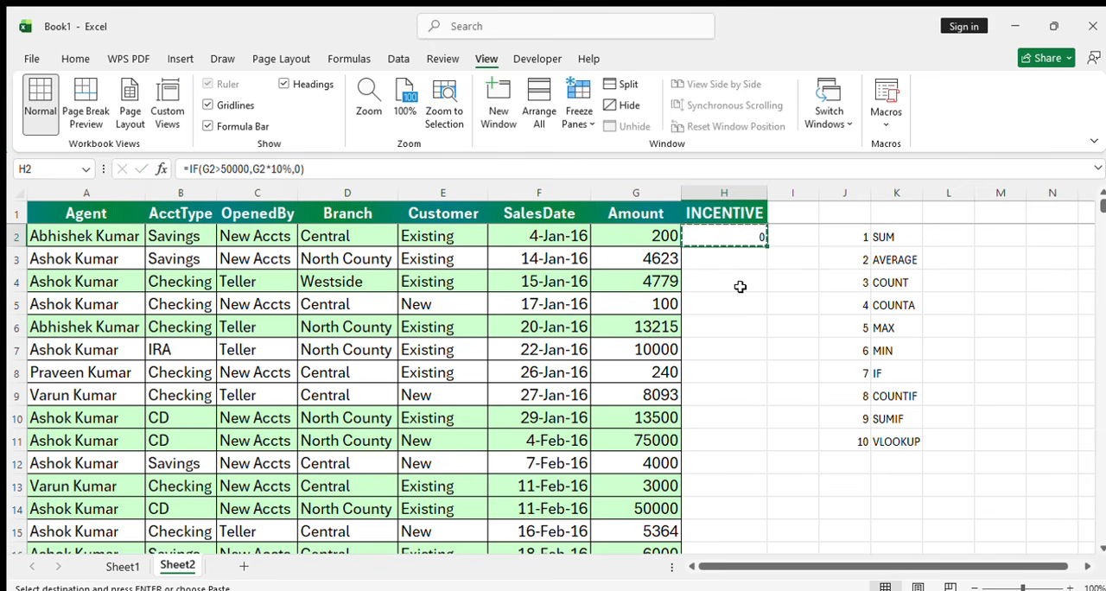
key("shift+Down")
key("shift+Down")
key("shift+Down")
key("shift+Down")
key("shift+Down")
key("shift+Down")
key("shift+Down")
key("shift+Down")
key("shift+Down")
key("shift+Down")
key("shift+Down")
key("shift+Down")
key("shift+Down")
key("shift+Down")
key("shift+Down")
key("shift+Down")
key("shift+Down")
key("shift+Down")
key("shift+Down")
key("shift+Down")
key("shift+Down")
key("shift+Down")
key("shift+Down")
key("shift+Down")
key("shift+Down")
key("shift+Down")
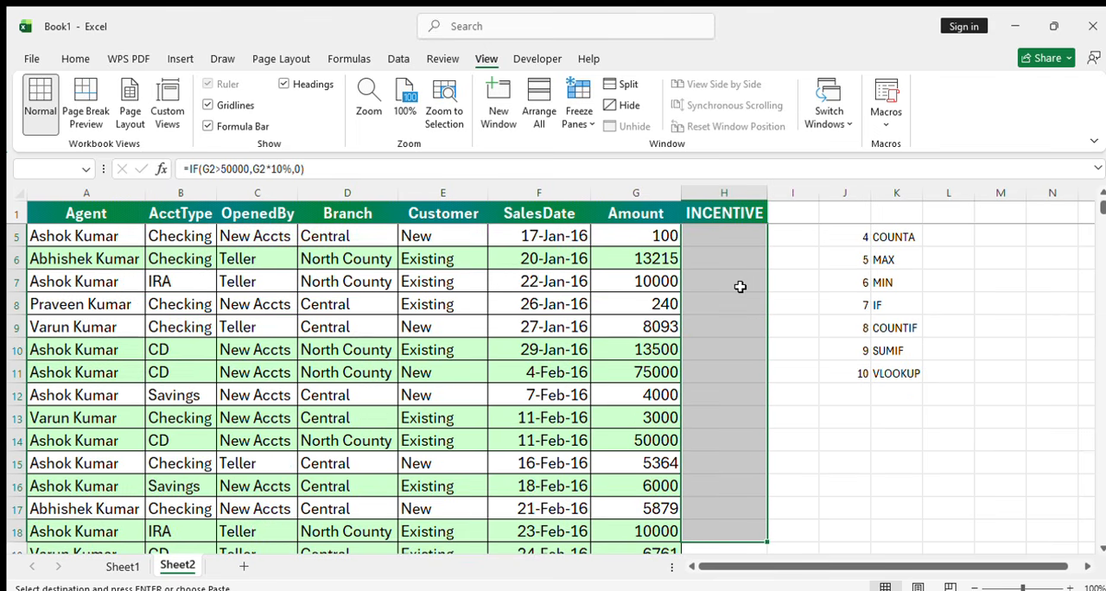
key("shift+Down")
key("shift+Down")
key("shift+Down")
key("shift+Down")
key("shift+Down")
key("shift+Down")
key("shift+Down")
key("shift+Down")
key("shift+Down")
key("shift+Down")
key("shift+Down")
key("shift+Down")
key("shift+Down")
key("shift+Down")
key("shift+Down")
key("shift+Down")
key("shift+Down")
key("shift+Down")
key("shift+Down")
key("shift+Down")
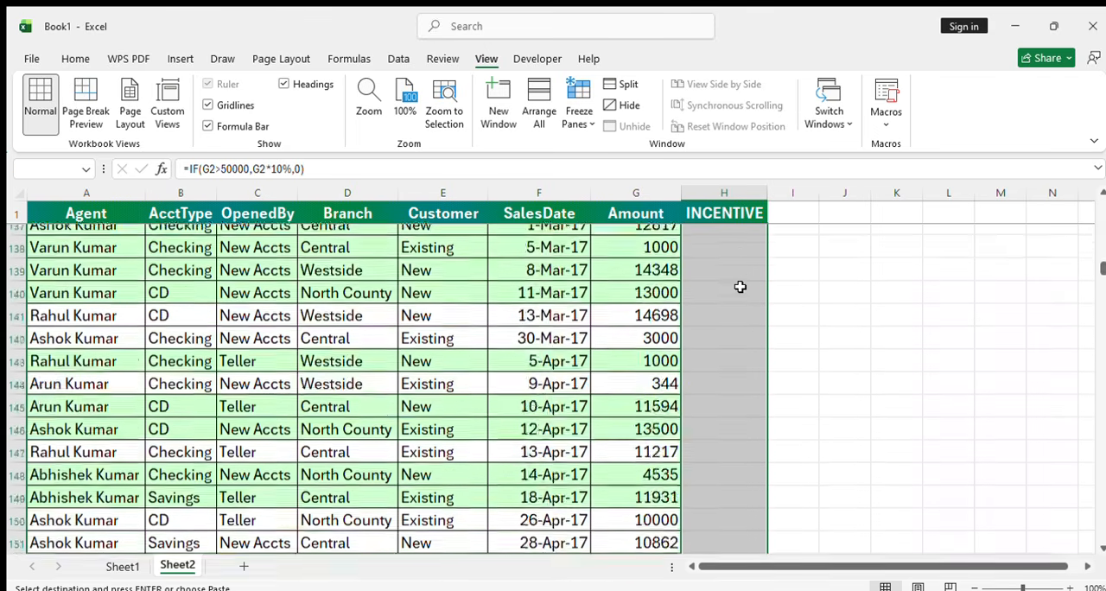
key("shift+Down")
key("shift+Down")
key("shift+Down")
key("shift+Down")
key("shift+Down")
key("shift+Down")
key("shift+Down")
key("shift+Down")
key("shift+Down")
key("shift+Down")
key("shift+Down")
key("shift+Down")
key("shift+Down")
key("shift+Down")
key("shift+Down")
key("shift+Down")
key("shift+Down")
key("shift+Down")
key("shift+Down")
key("shift+Down")
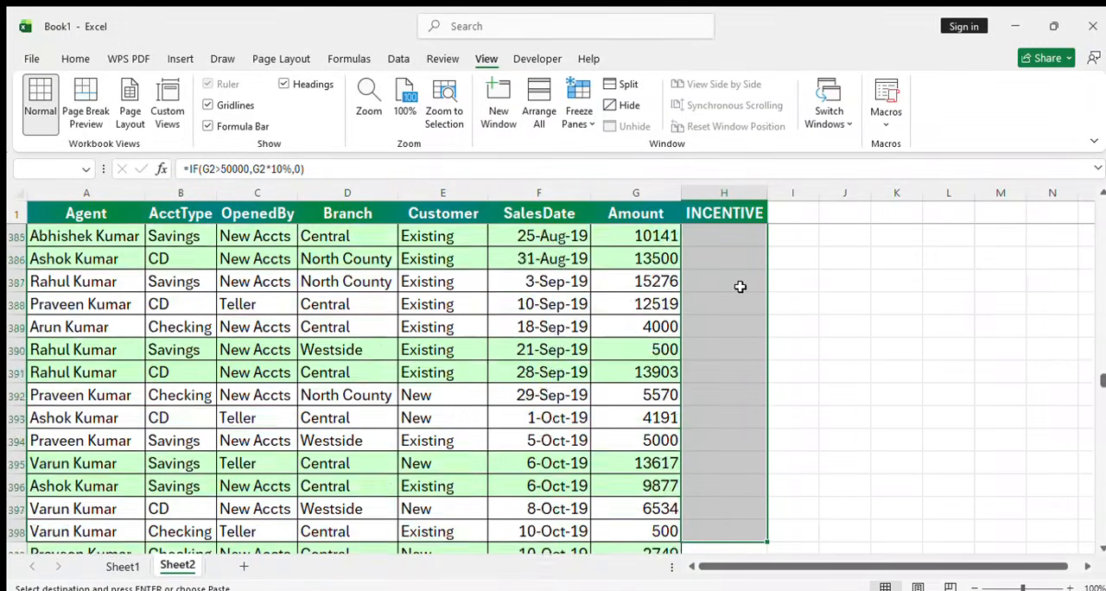
scroll(740, 287, "down", 20)
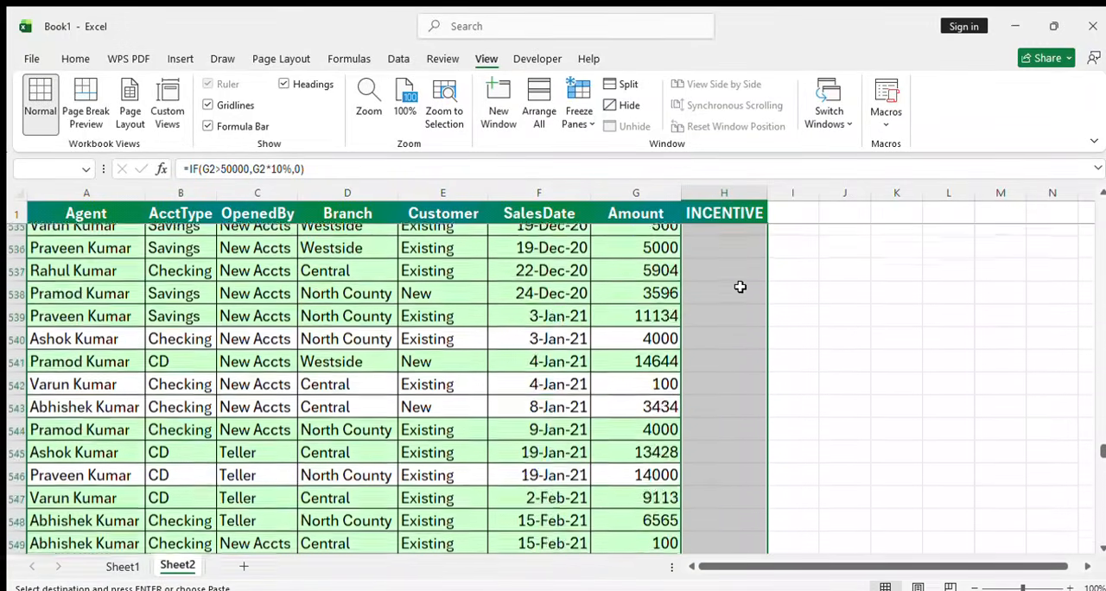
scroll(740, 287, "down", 20)
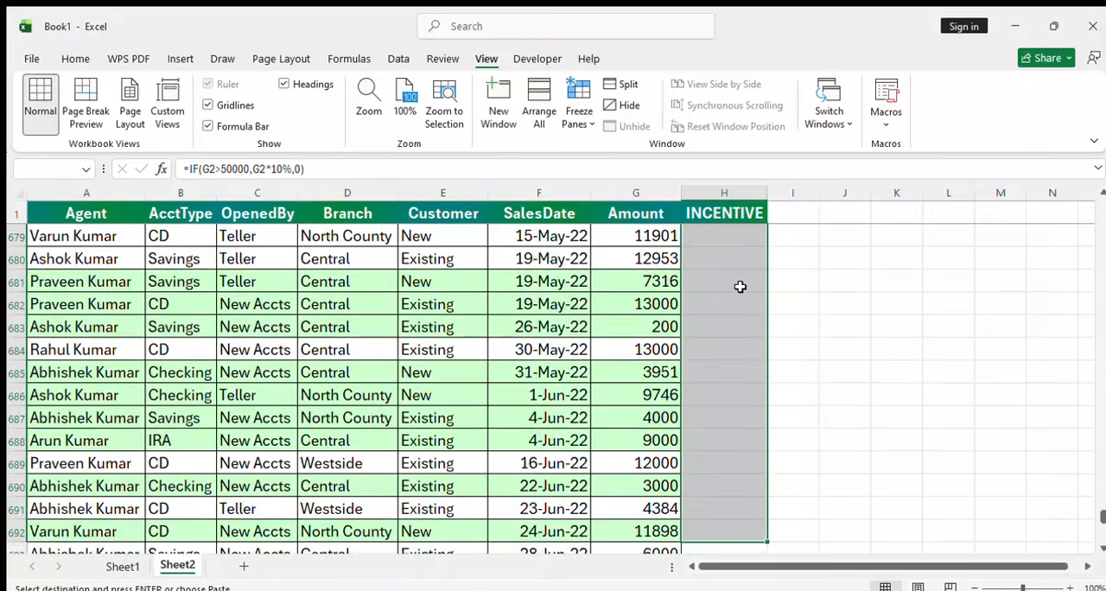
key("shift+Up")
key("shift+Up")
key("shift+Up")
key("shift+Up")
key("shift+Up")
key("shift+Up")
key("shift+Up")
key("shift+Up")
key("shift+Up")
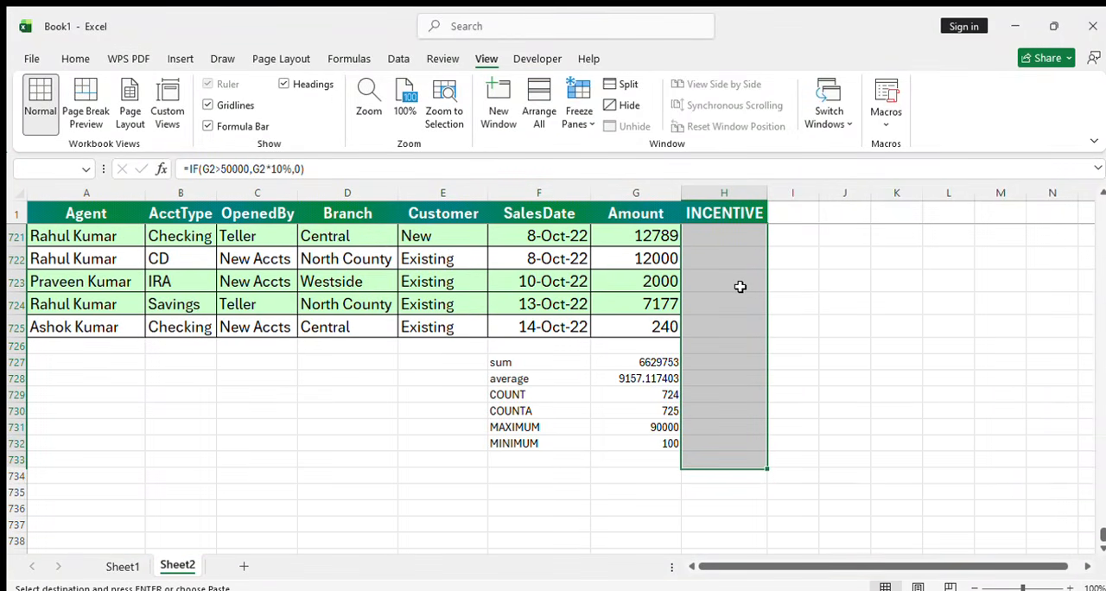
key("Return")
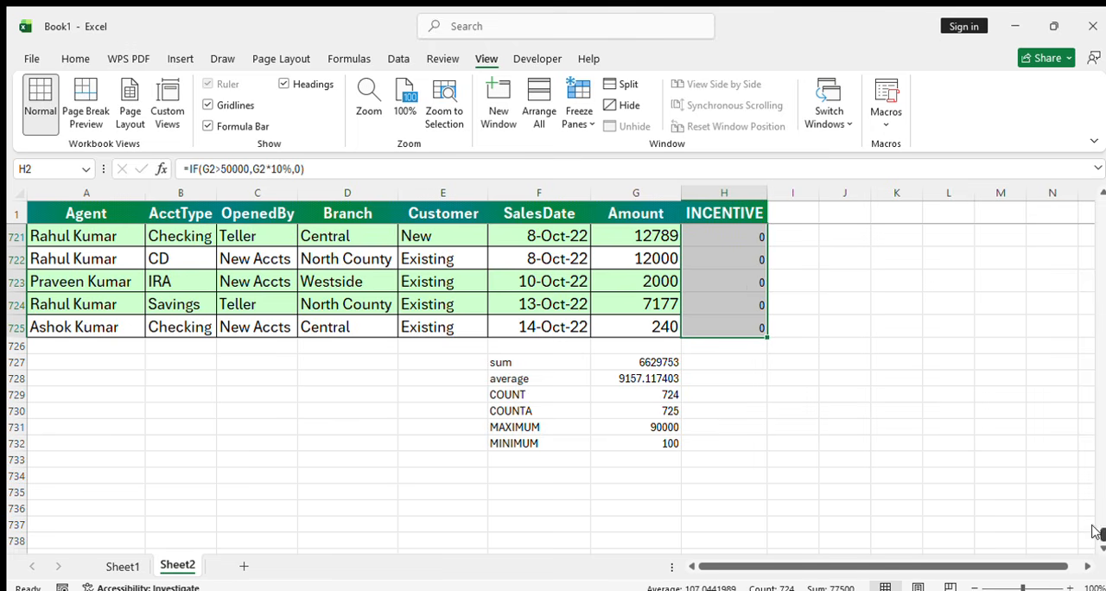
Compare the INCENTIVE results in H11 and H14 with the Amount values in their rows
left_click_drag(1098, 527, 1055, 202)
left_click(761, 441)
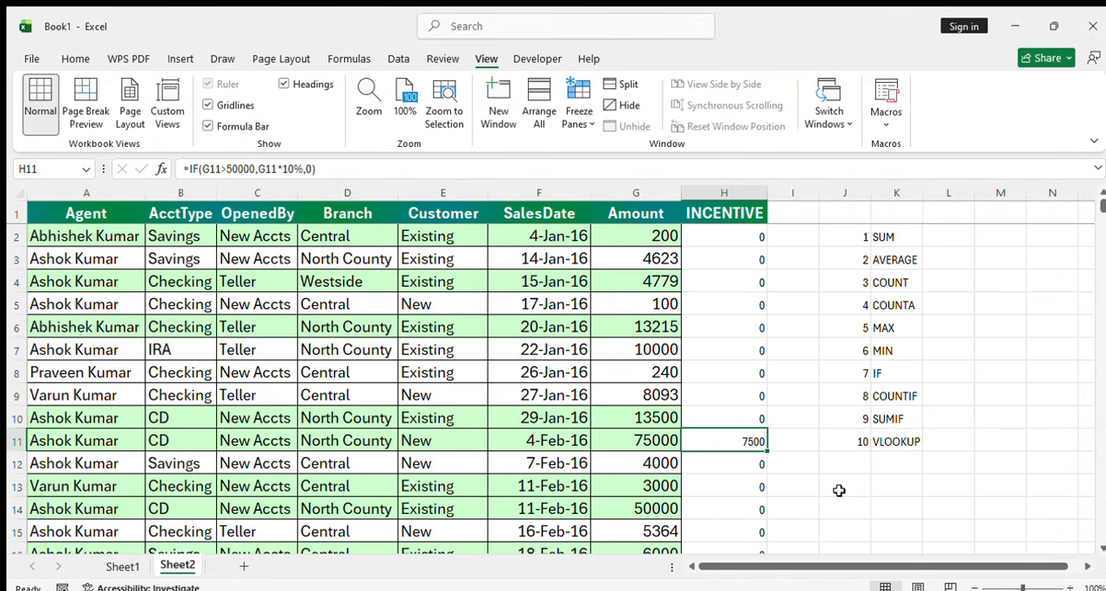
key("Left")
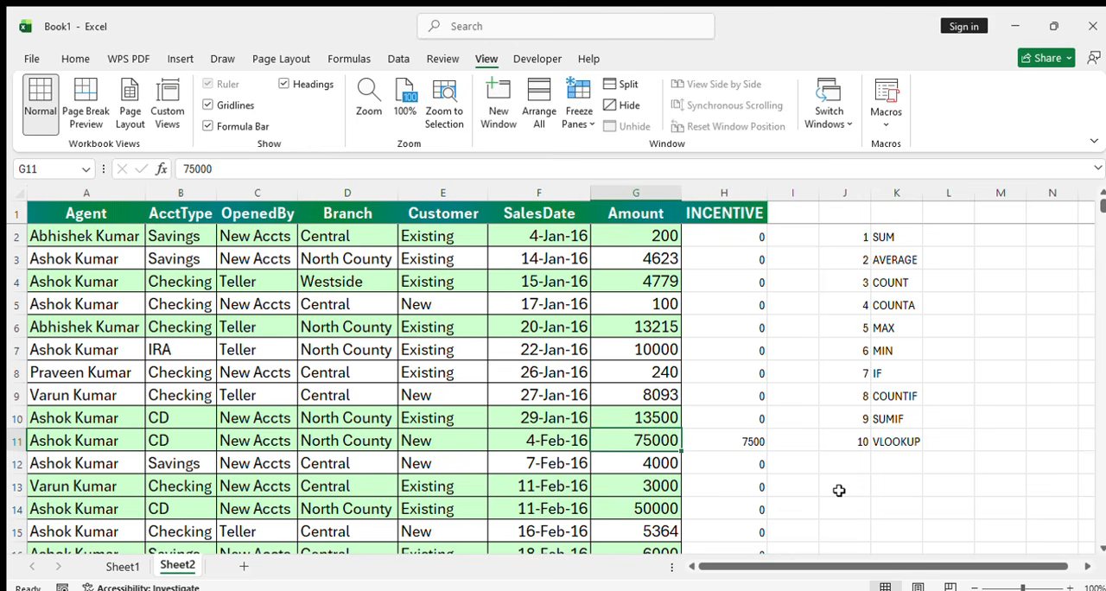
key("Right")
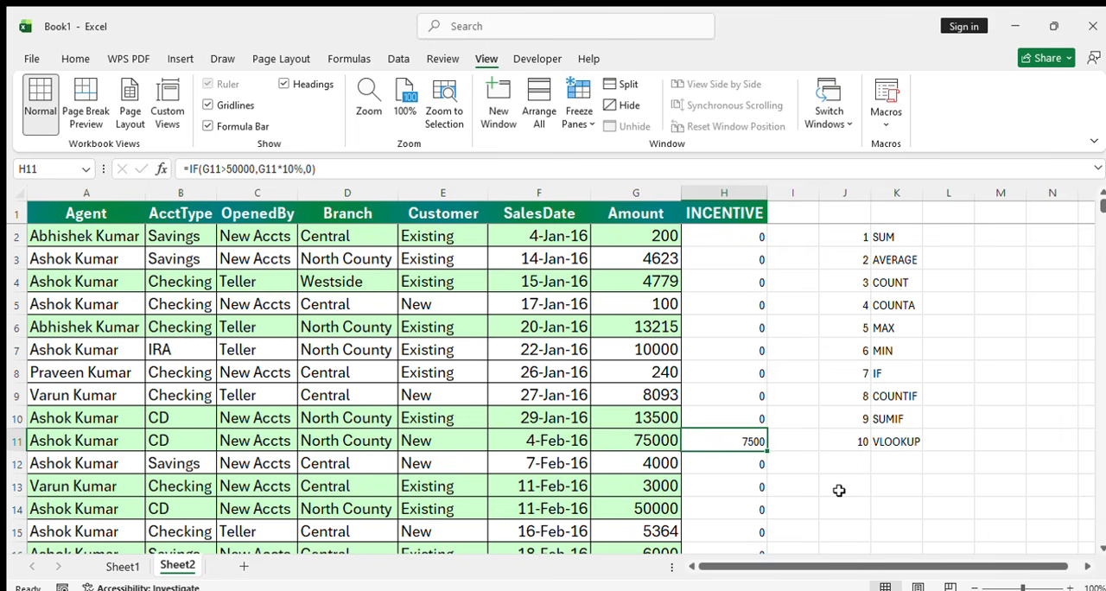
key("Up")
key("Down")
key("Down")
key("Down")
key("Down")
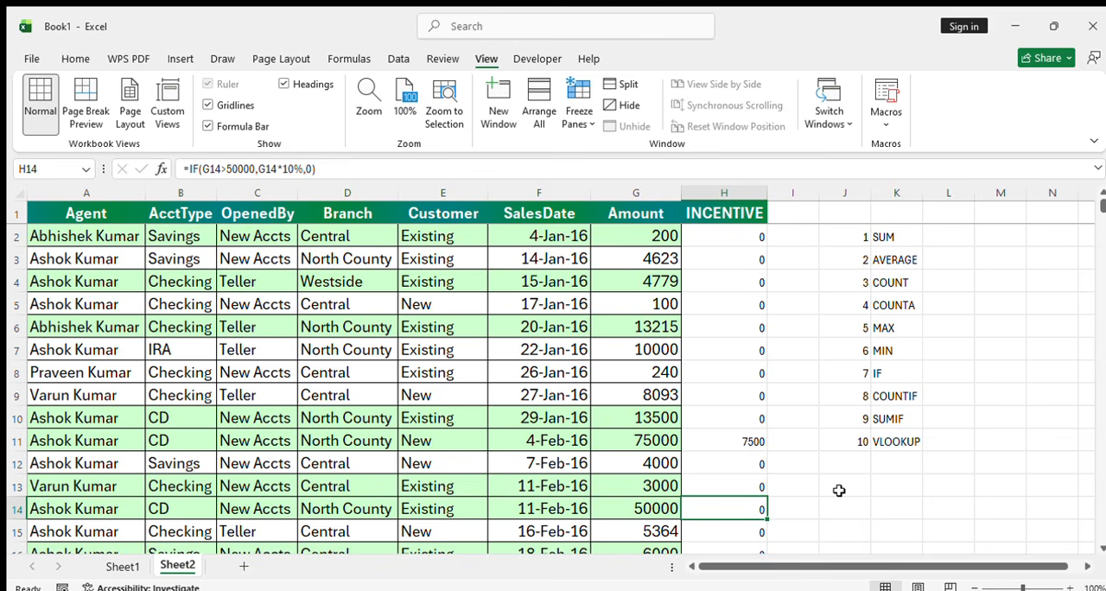
key("Up")
key("Up")
key("Up")
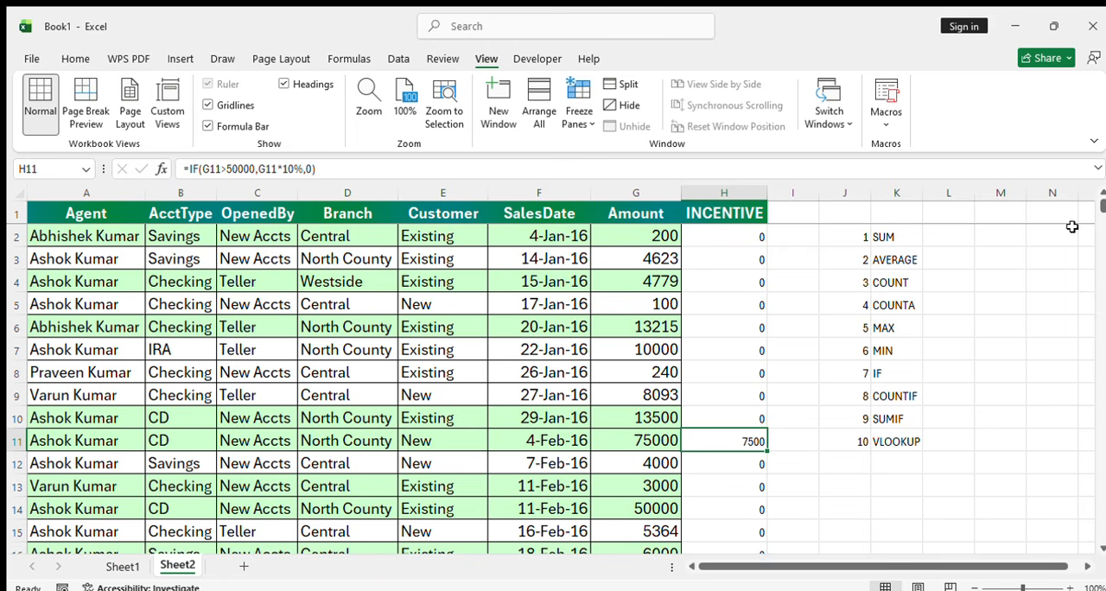
Enter the label "COUNTIF" in F733, below the MINIMUM label
left_click_drag(1101, 207, 1094, 537)
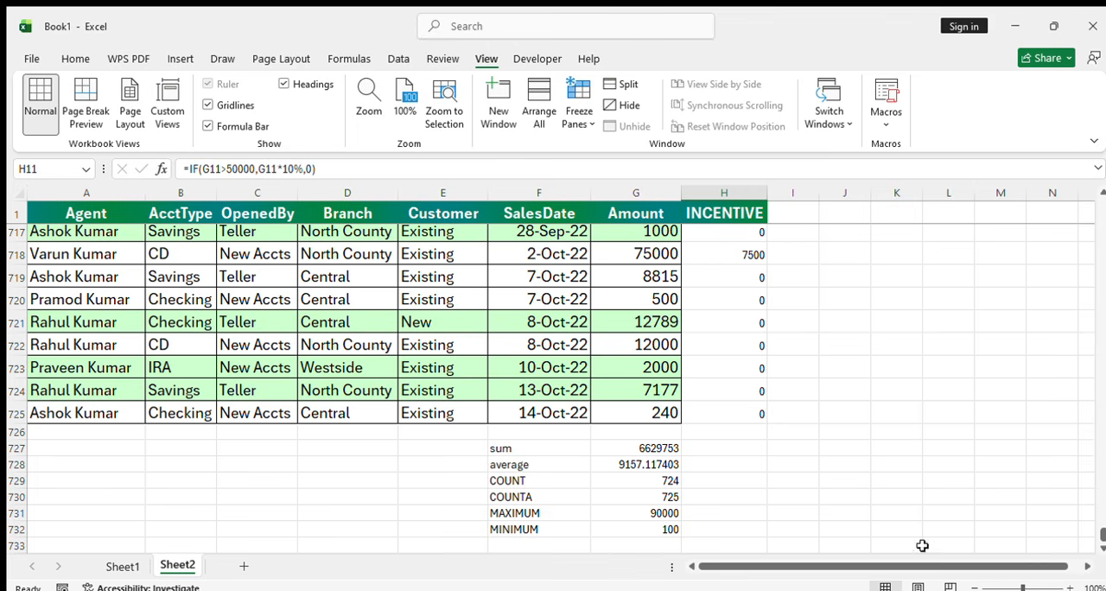
left_click(1101, 552)
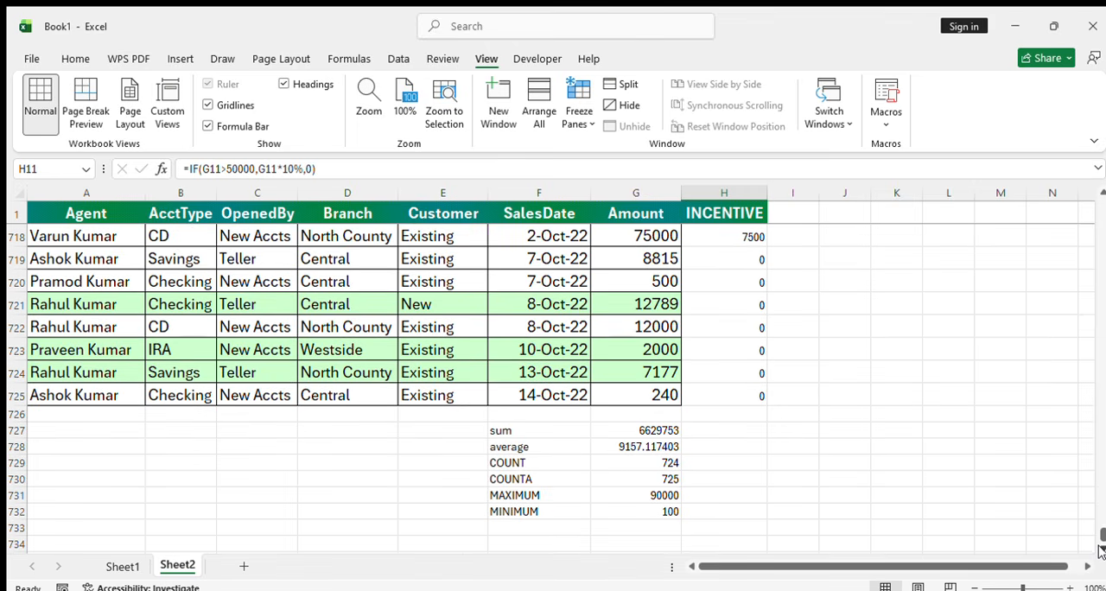
left_click(440, 530)
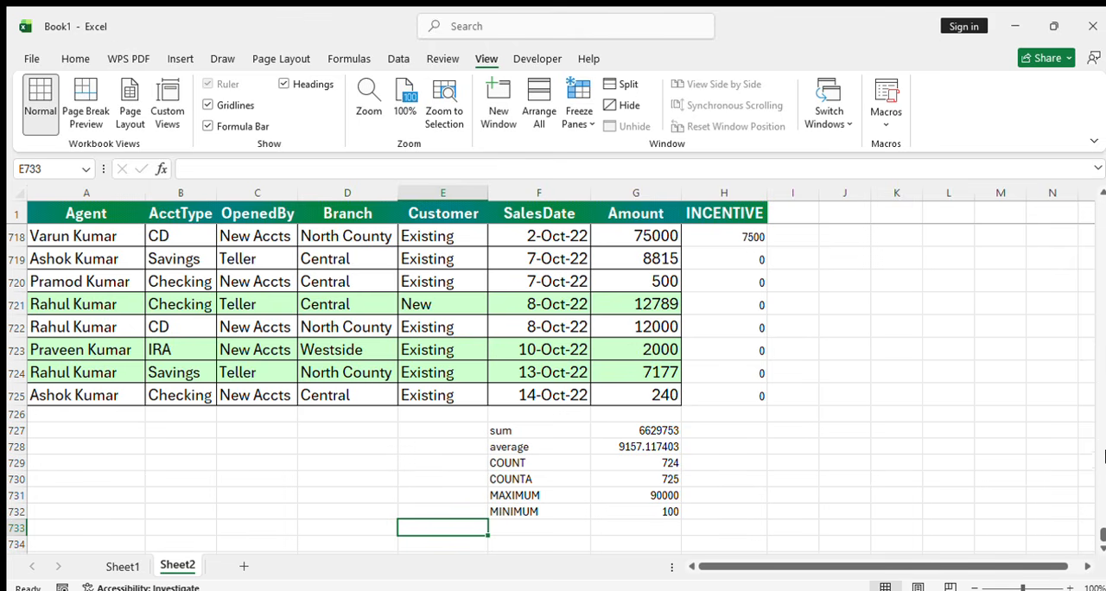
mouse_move(1101, 529)
left_mouse_down()
mouse_move(1096, 386)
mouse_move(1096, 548)
left_mouse_up()
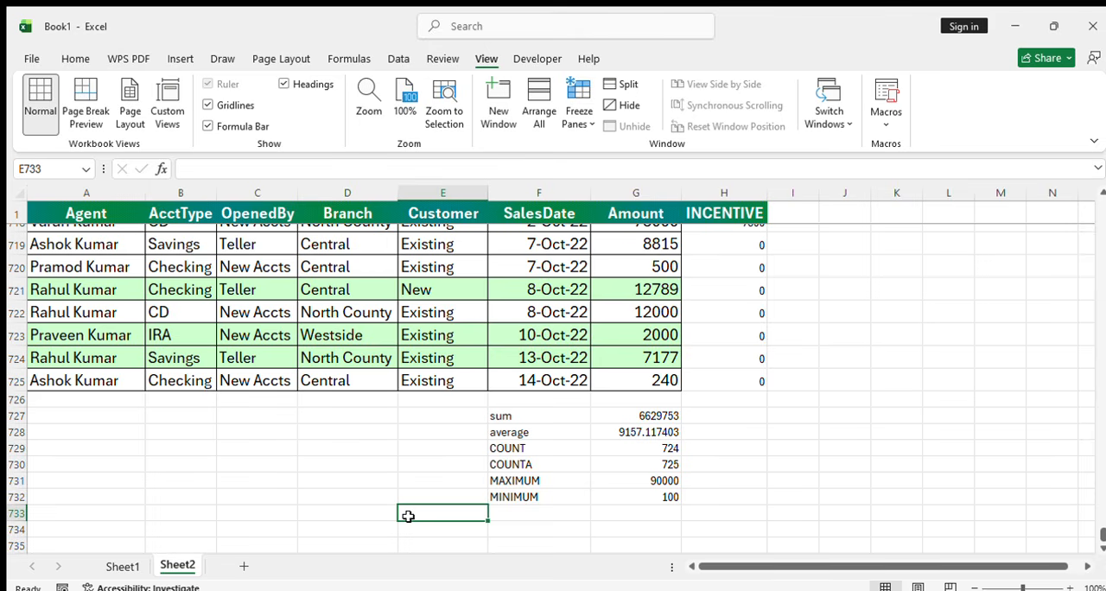
key("Right")
type("COUN")
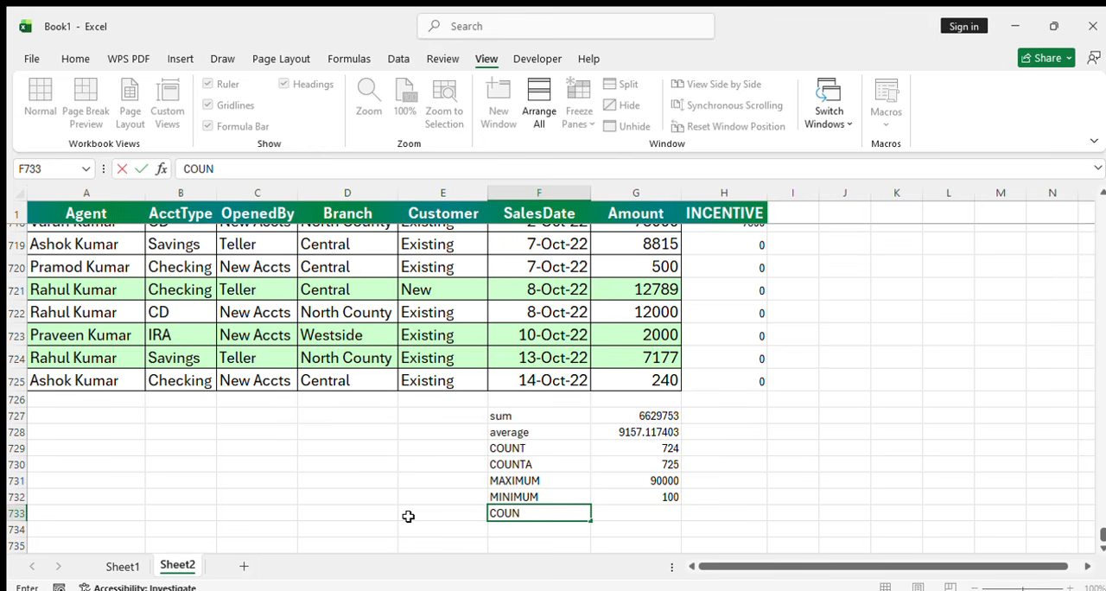
type("TIF")
key("Return")
Enter a COUNTIF formula in G733 that counts "Existing" in the Customer values E2:E725
key("Up")
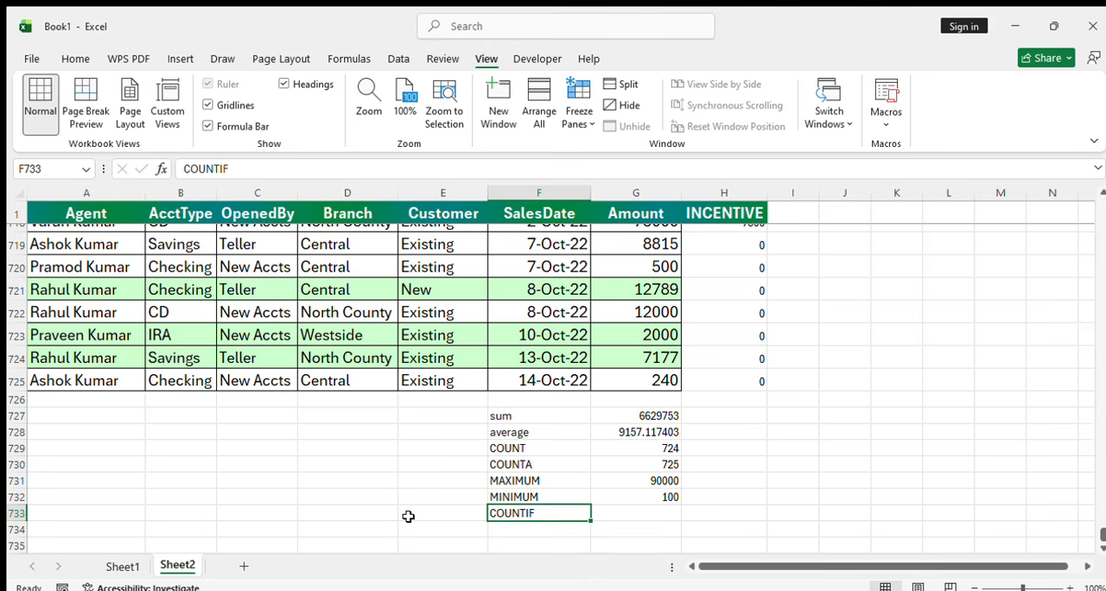
key("Right")
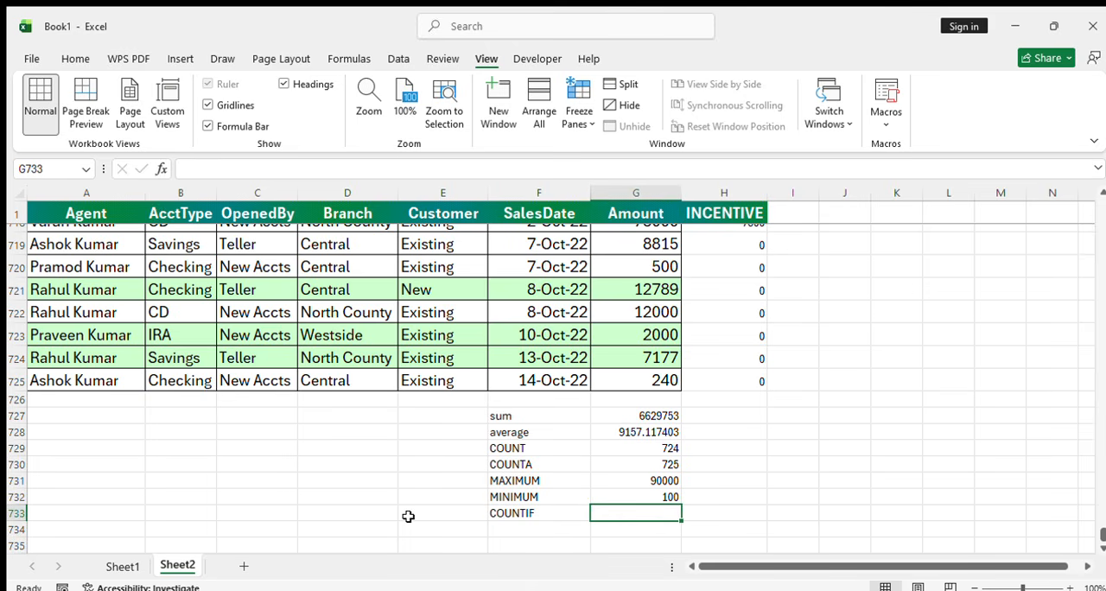
type("=")
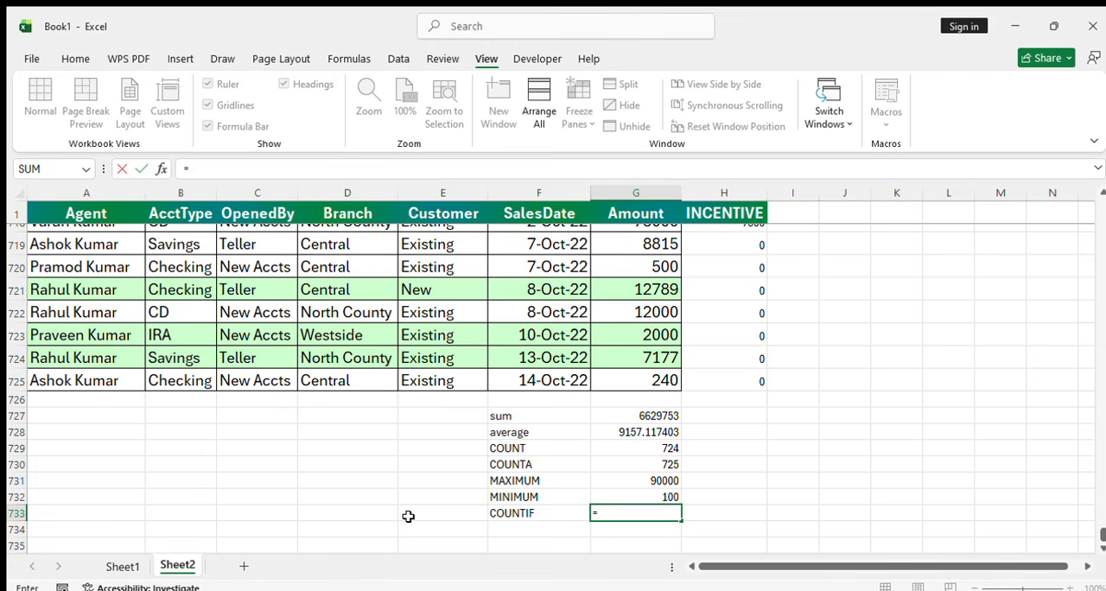
type("COUNTIF(")
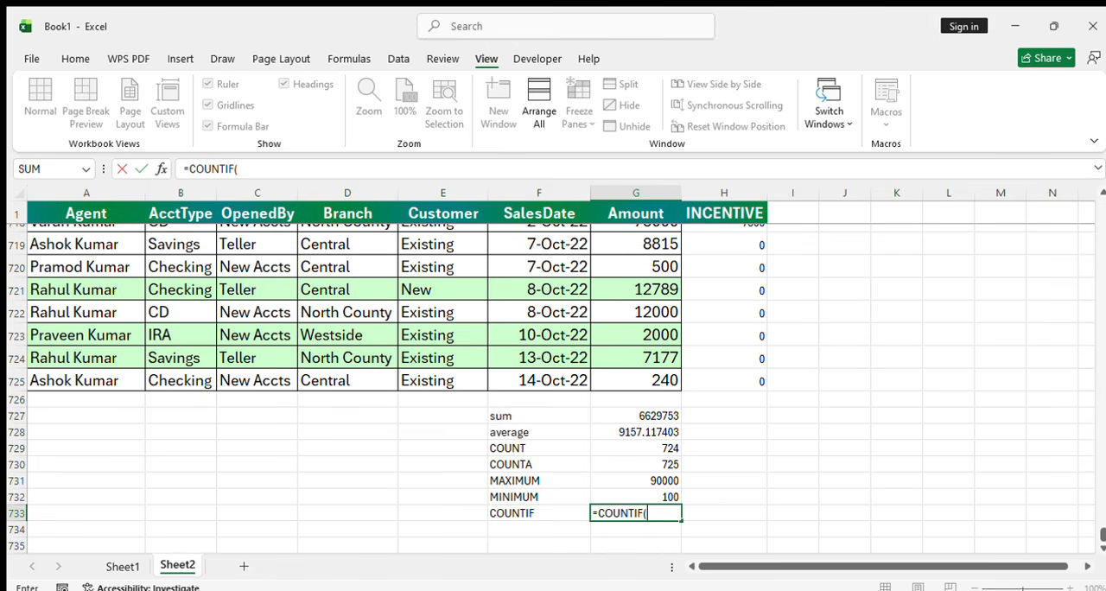
left_click_drag(1099, 533, 1072, 155)
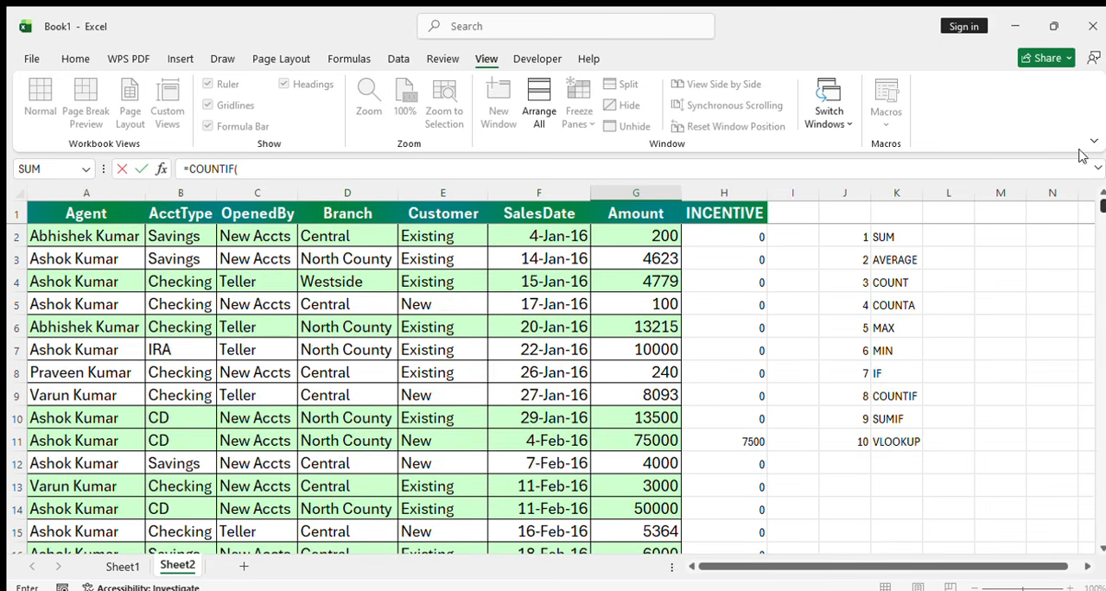
left_click(445, 236)
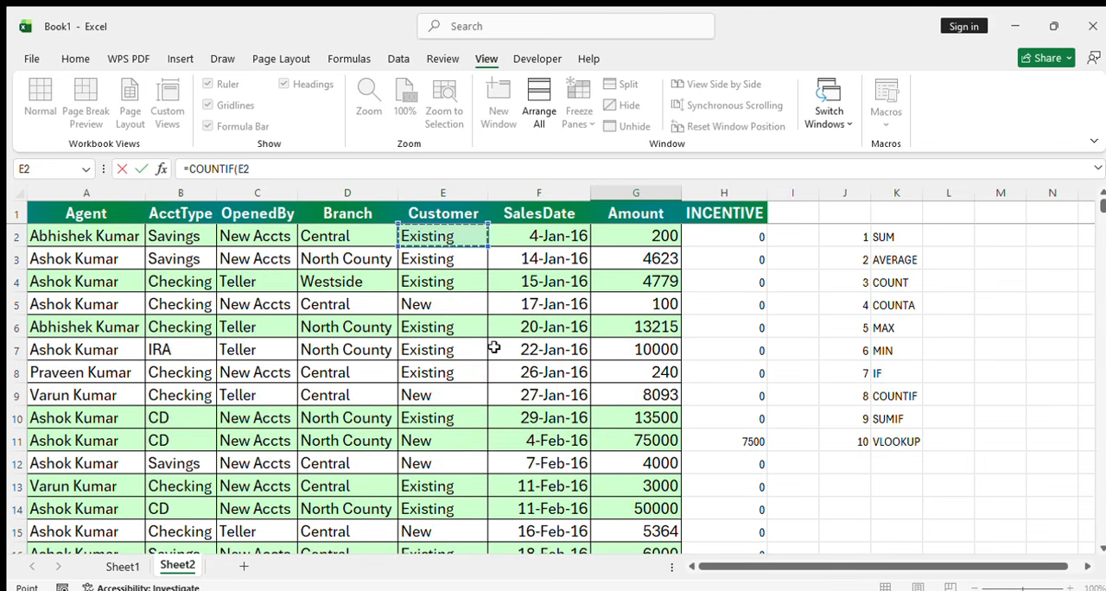
key("ctrl+shift+Down")
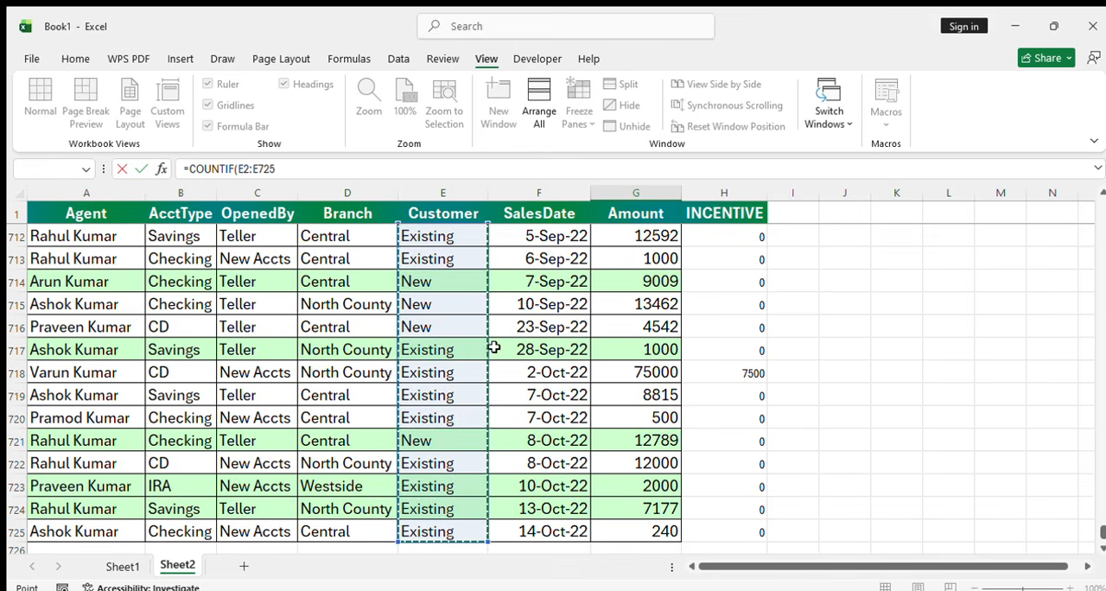
type(",")
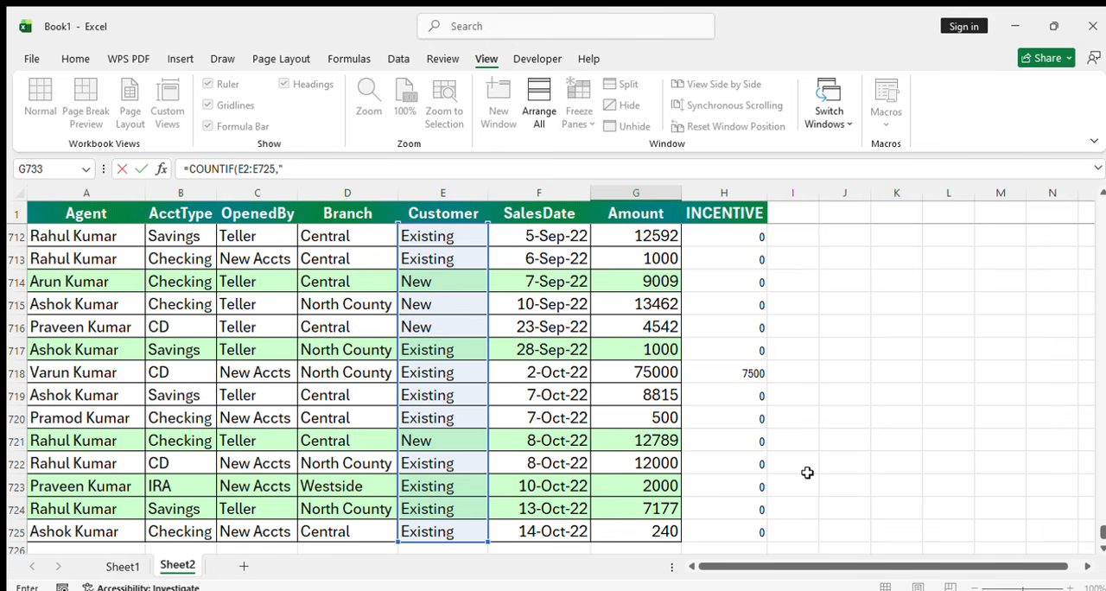
type("\"Existing\")")
key("Return")
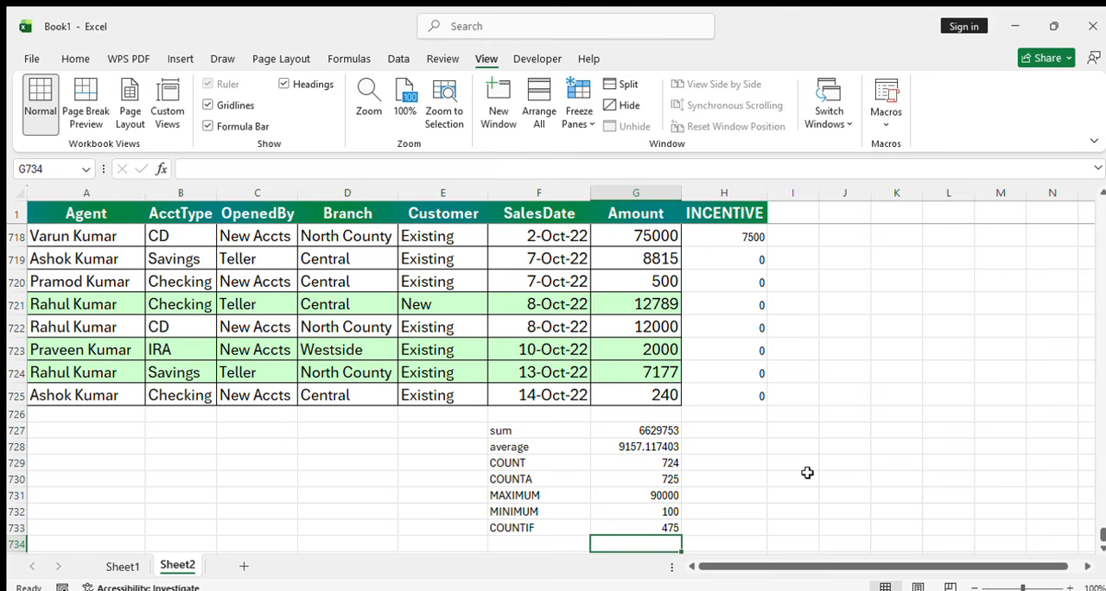
key("Up")
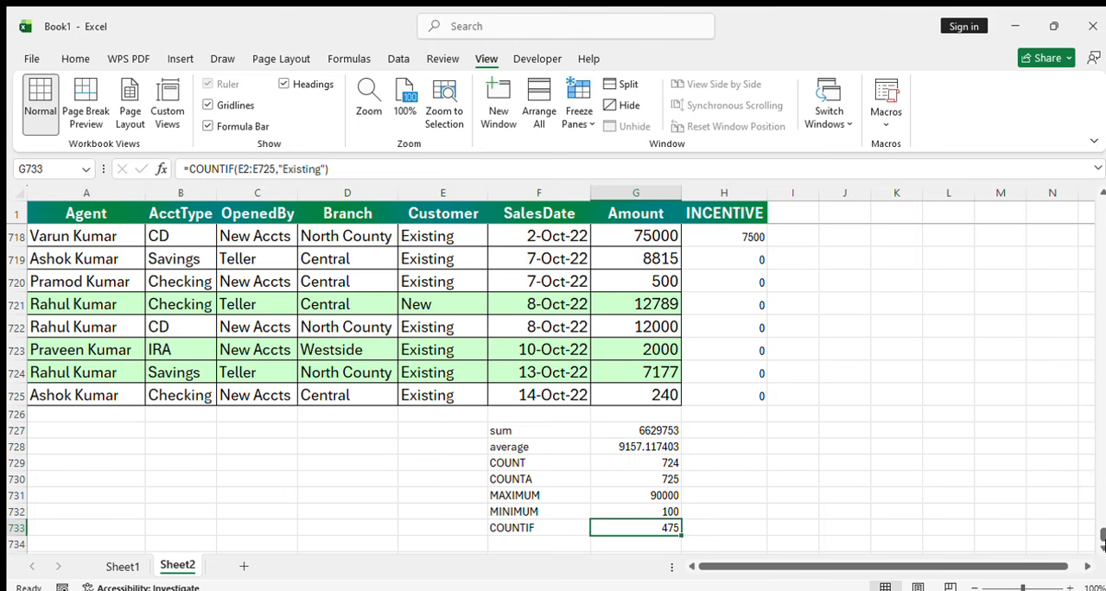
left_click_drag(1103, 536, 1103, 451)
left_click_drag(1103, 497, 1104, 536)
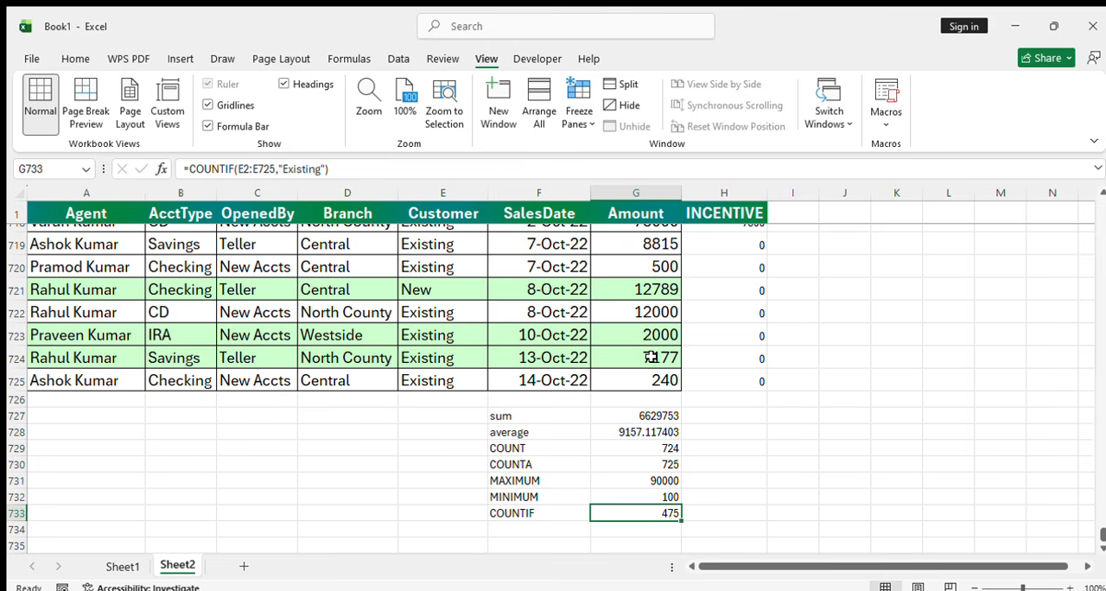
Enter the label "SUMIF" in F734, below the COUNTIF label
left_click(530, 529)
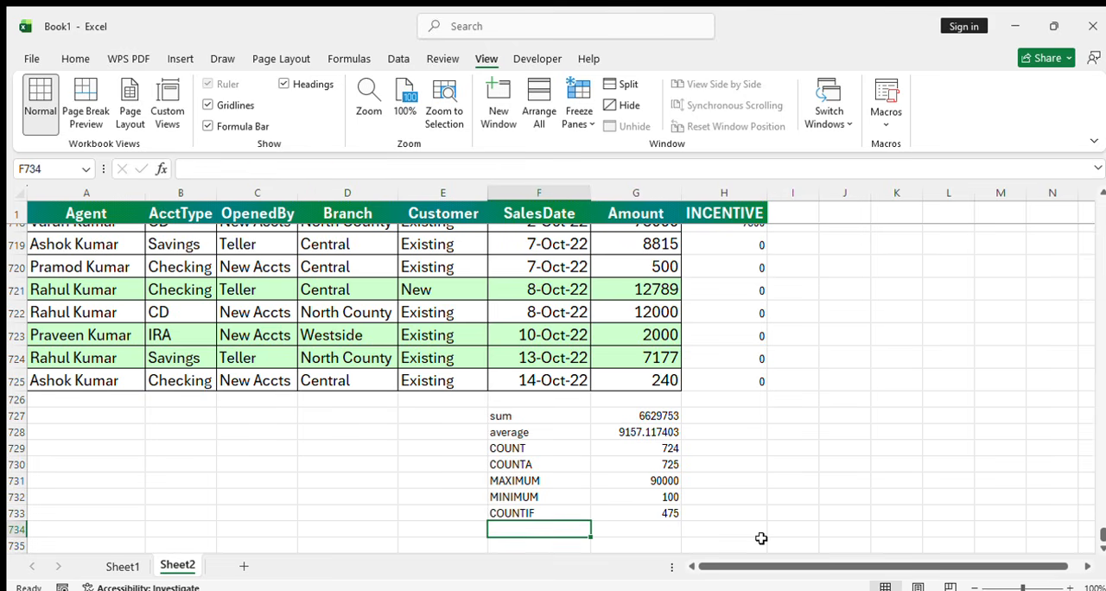
type("sumif")
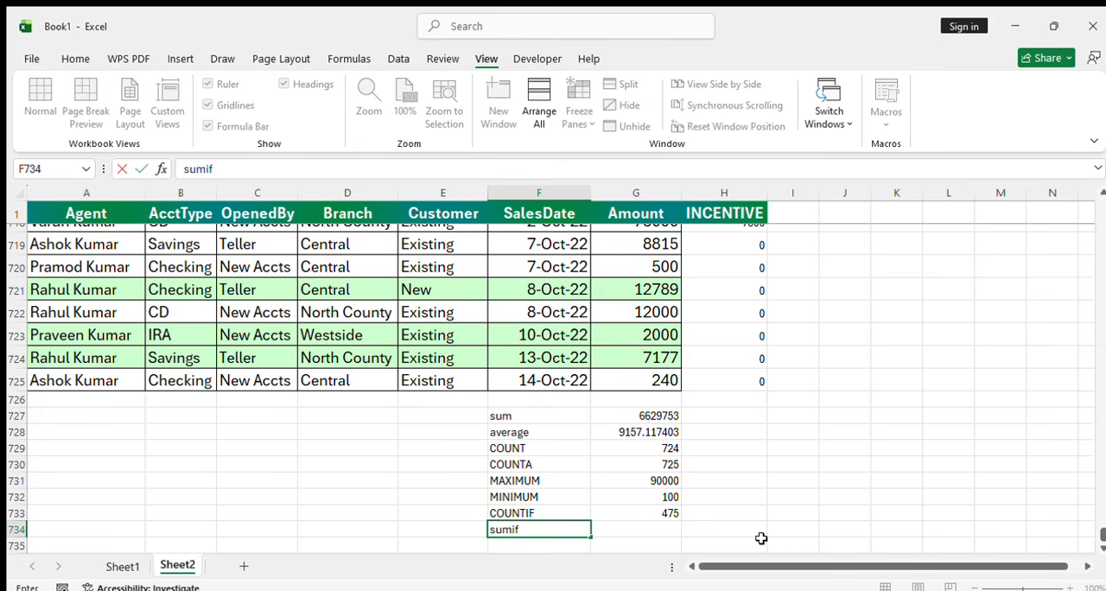
key("ctrl+Return")
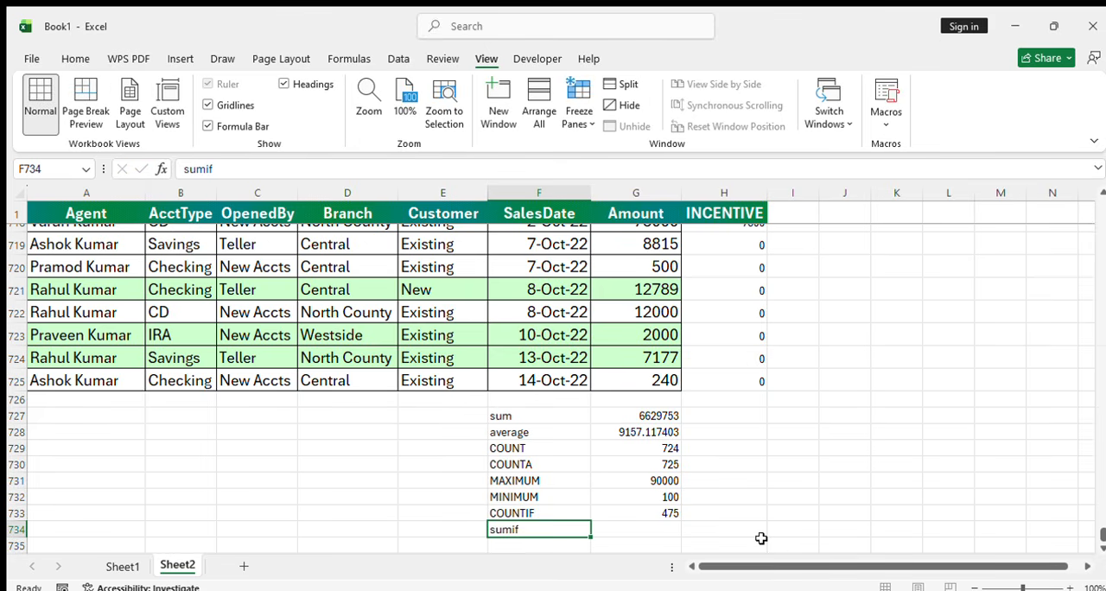
type("SUMIF")
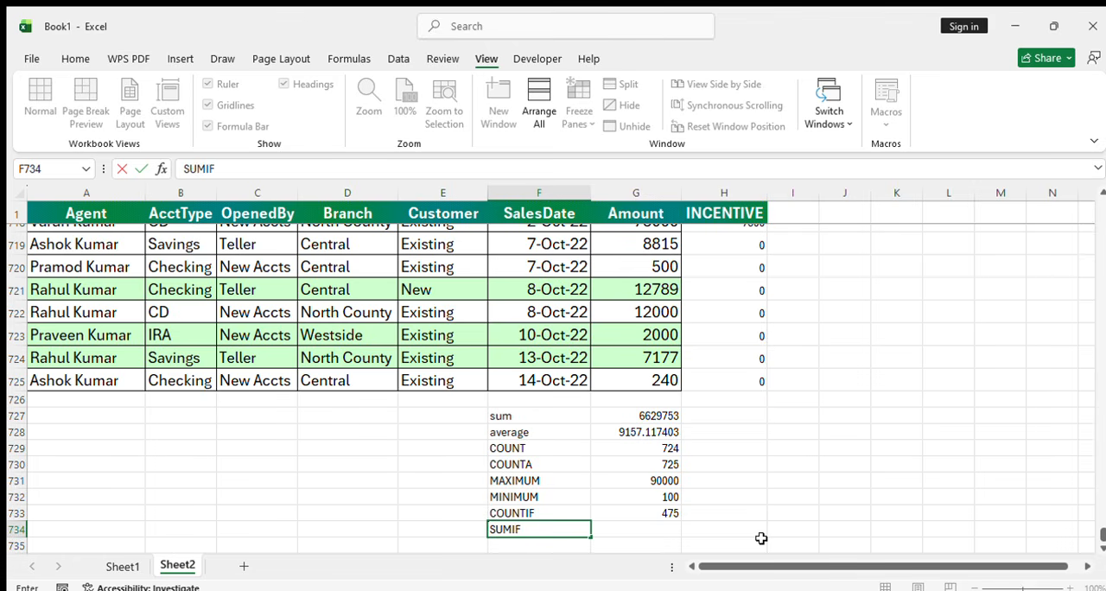
key("Return")
Try a SUMIF formula in G734 with the Customer values E2:E725 and the criterion "Existing"
key("Up")
key("Right")
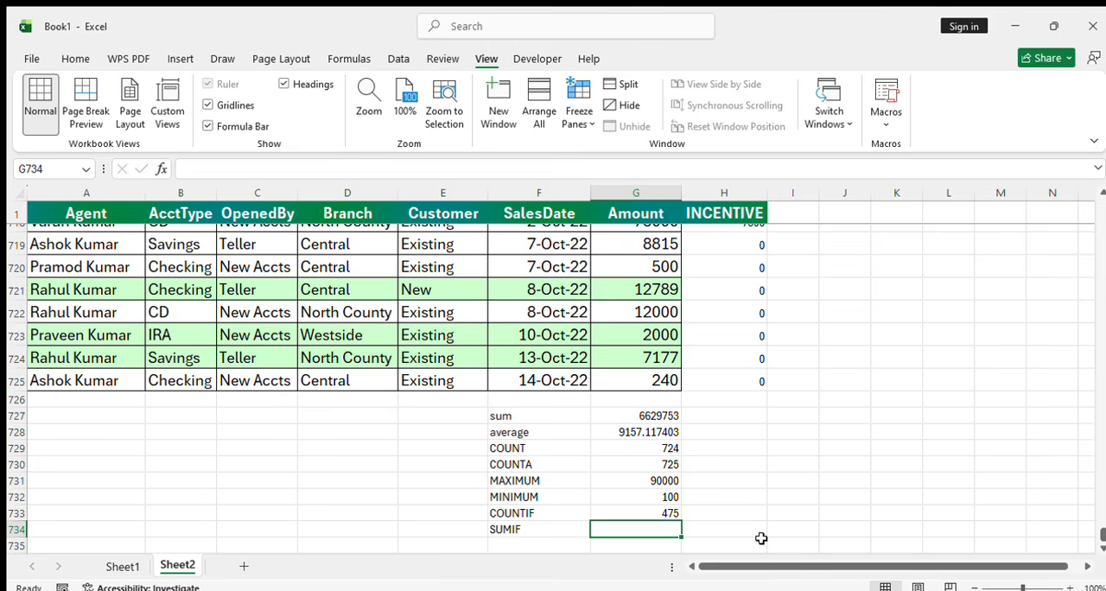
type("=SUMIF")
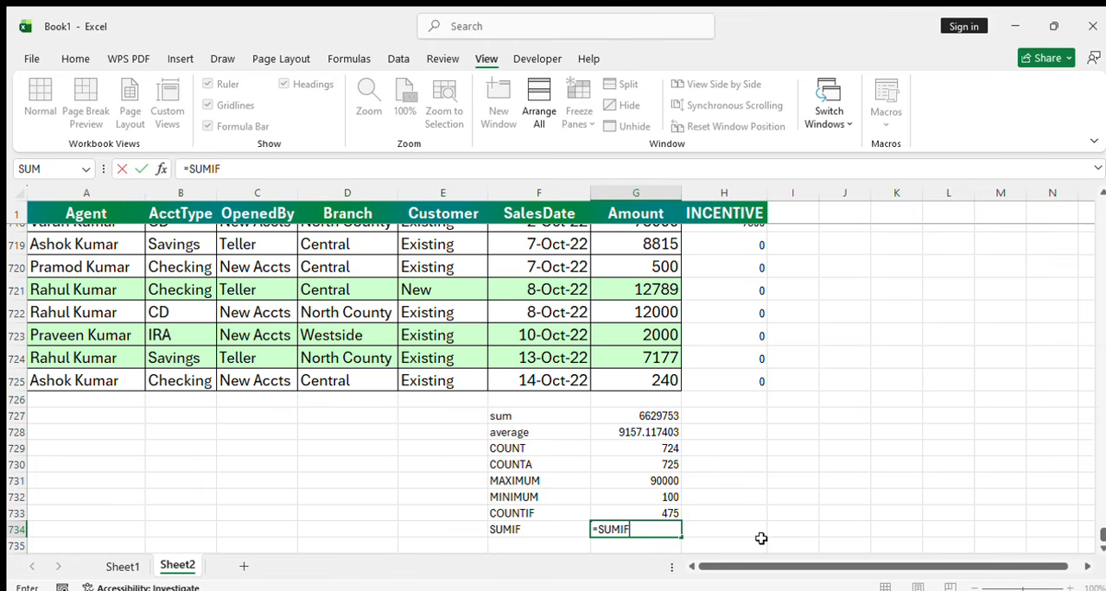
type("(")
left_click_drag(1102, 541, 1101, 204)
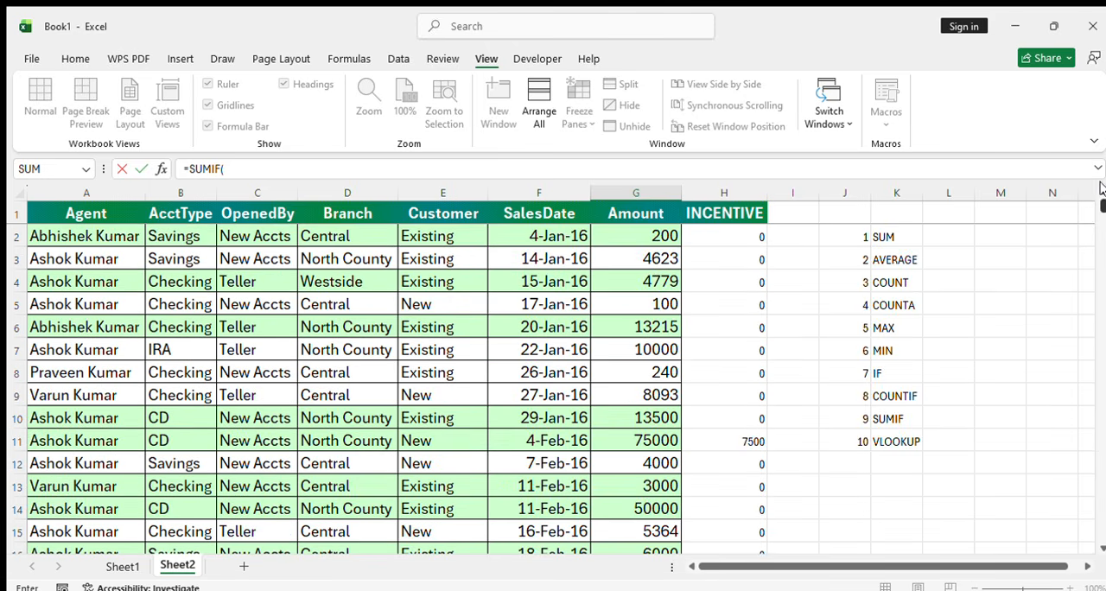
left_click(439, 233)
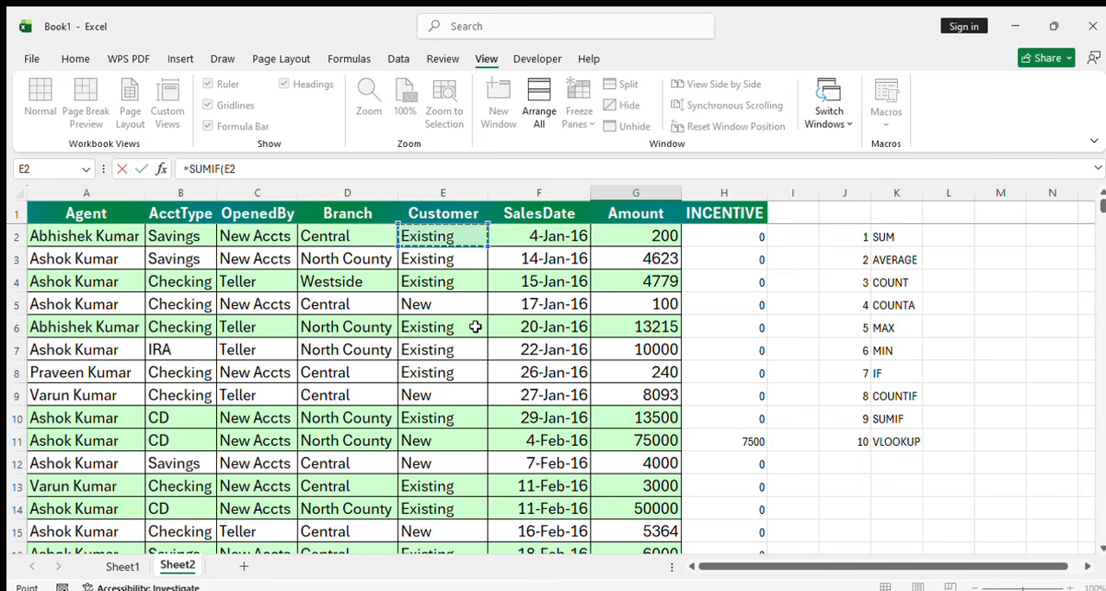
key("ctrl+shift+Down")
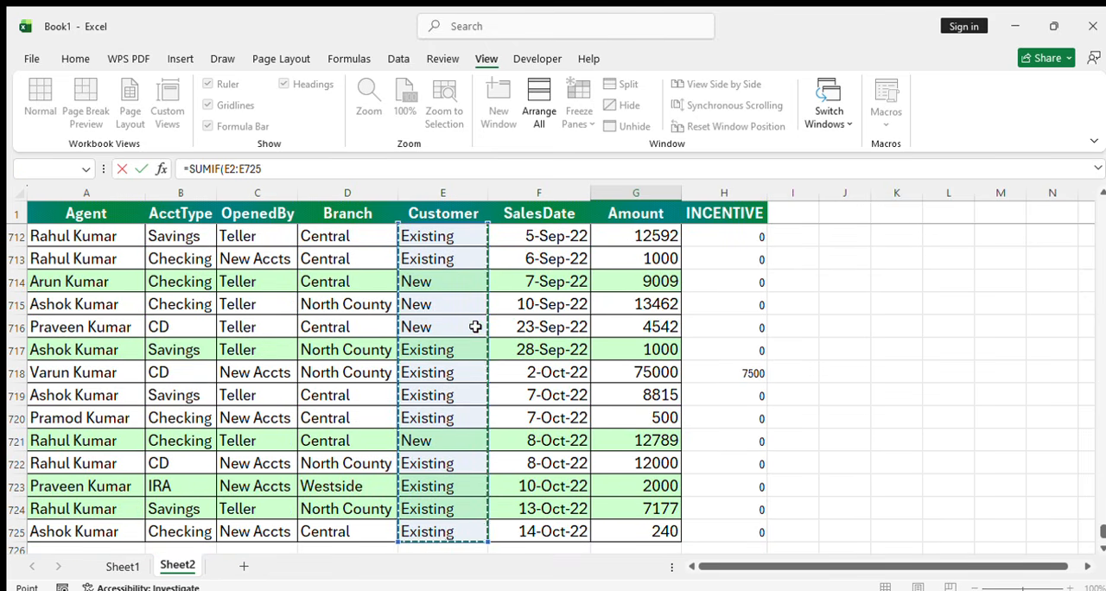
type(",")
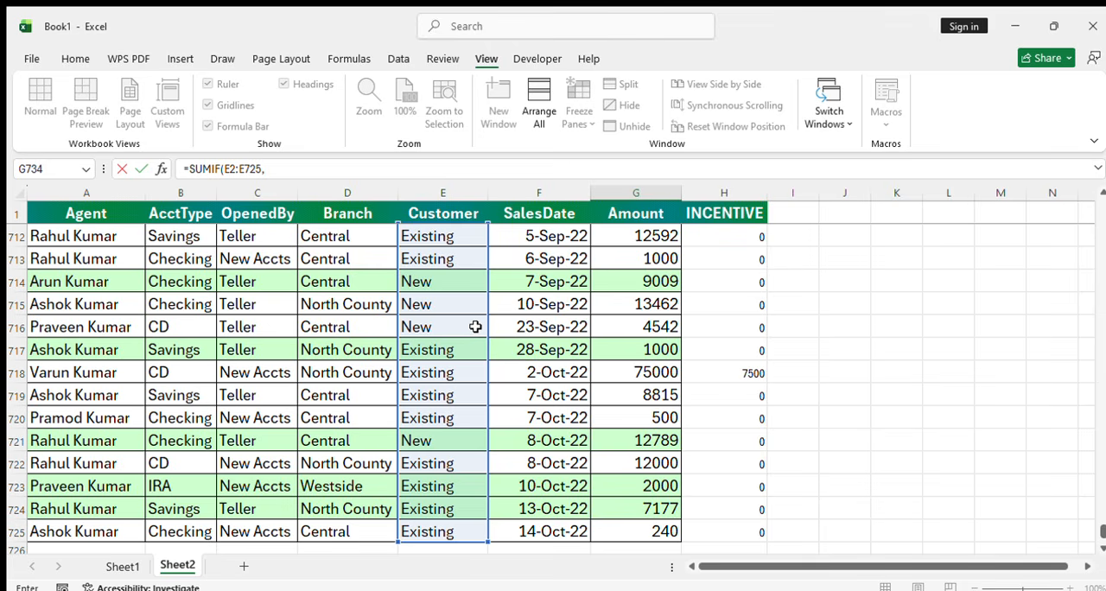
type("\"Existing")
left_click_drag(1104, 532, 1103, 202)
left_click(637, 240)
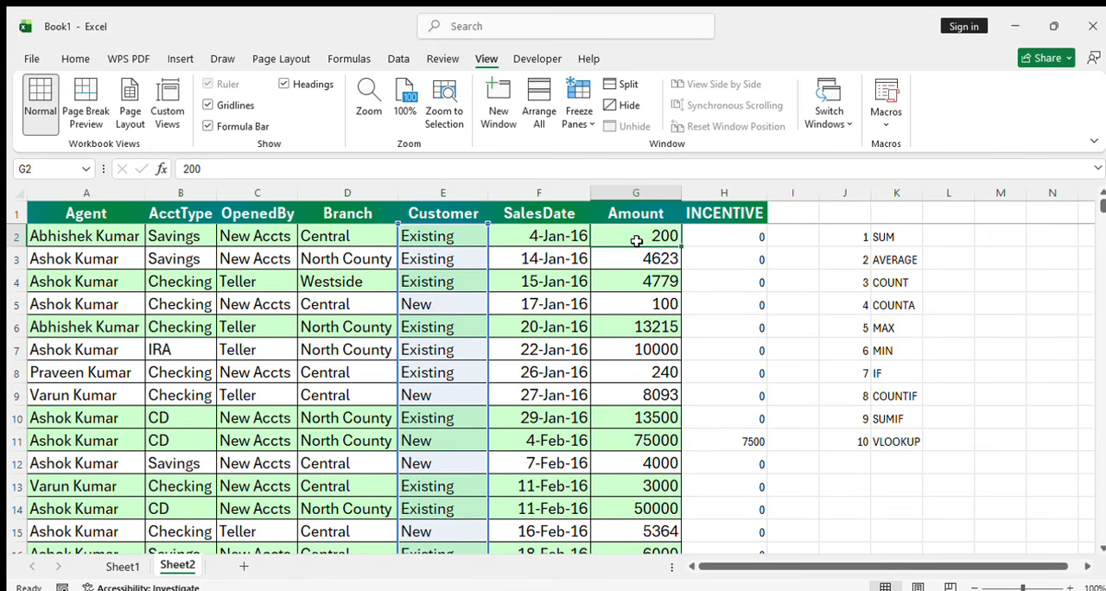
key("ctrl+shift+Down")
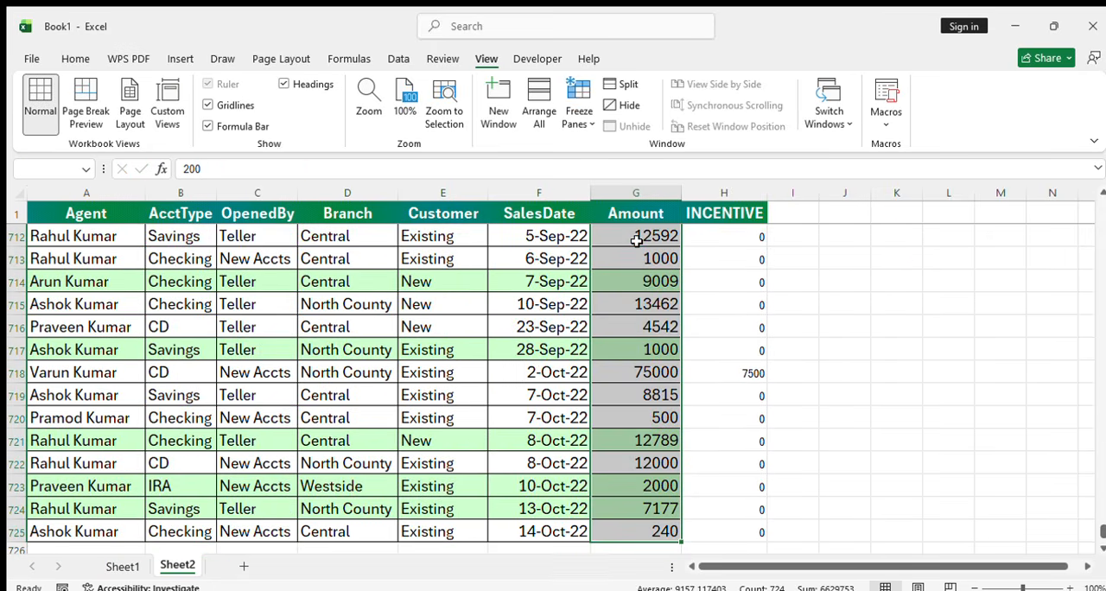
type(")")
key("Return")
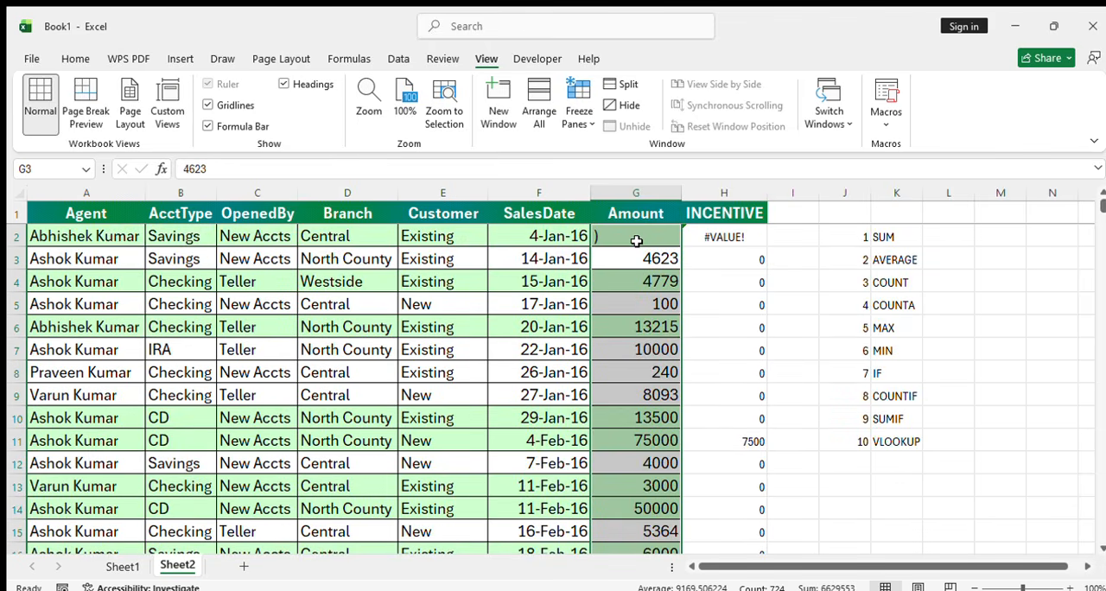
left_click(905, 509)
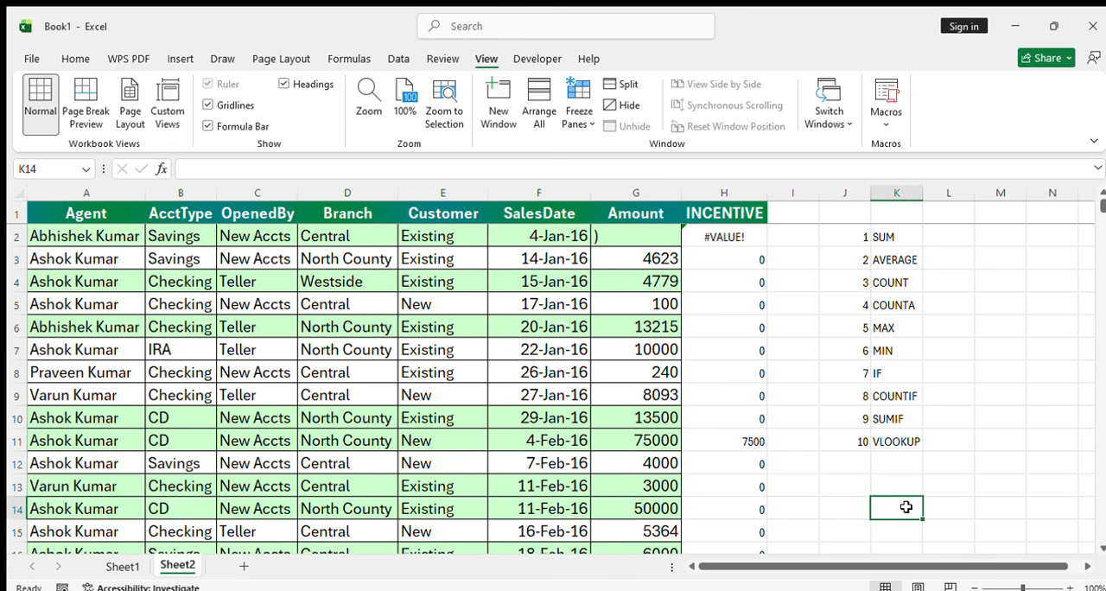
key("ctrl+z")
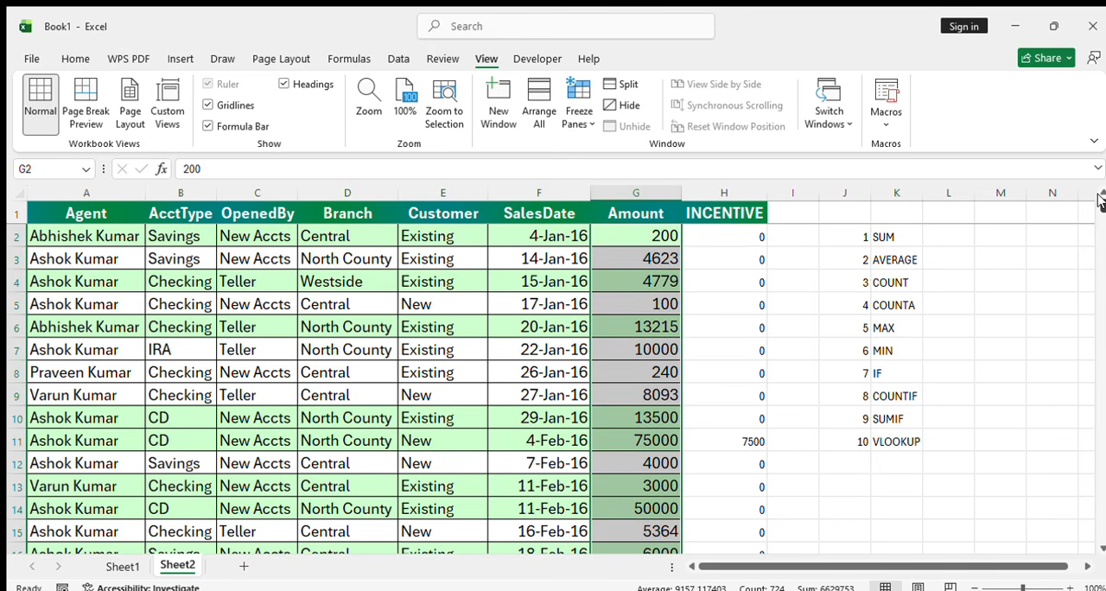
Start a new SUMIF formula in G734 with the Customer values E2:E725 as range and "Existing" as criterion
left_click_drag(1103, 201, 1102, 566)
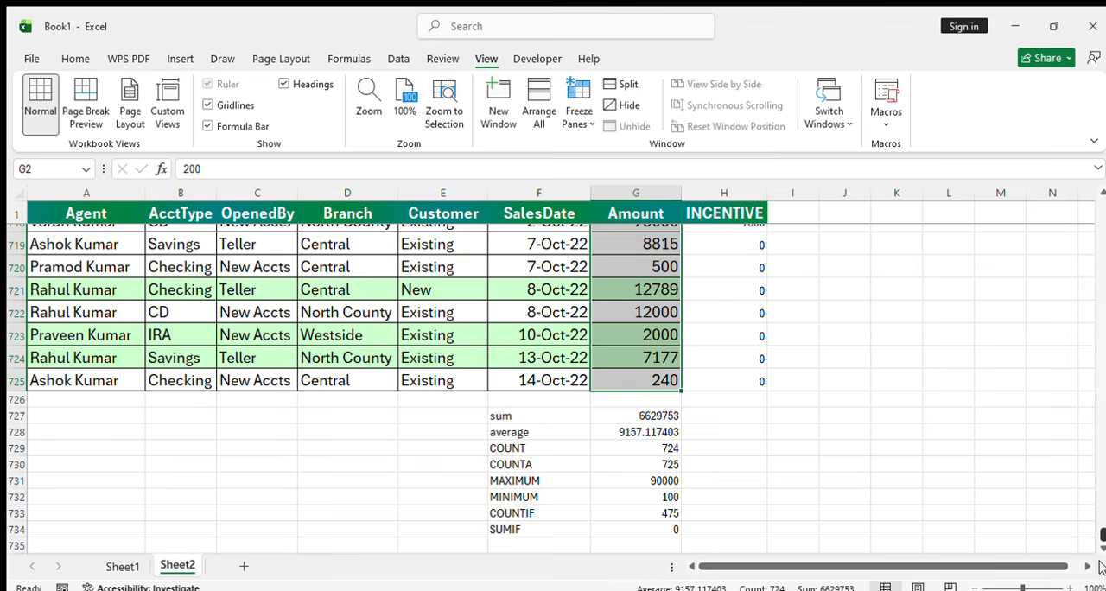
left_click(655, 542)
left_click(658, 528)
type("=")
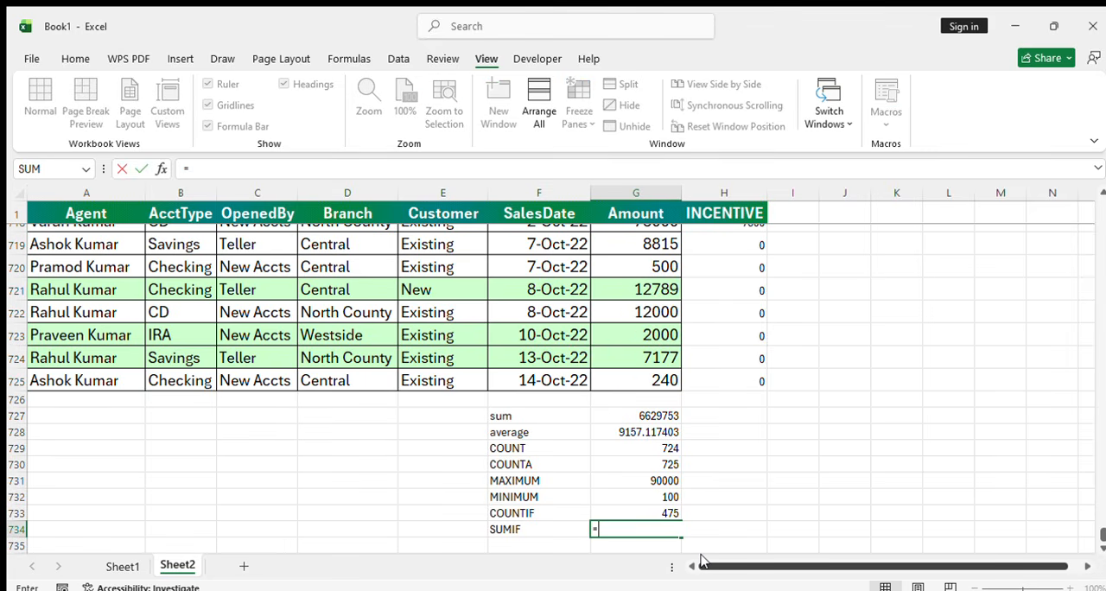
type("sumif")
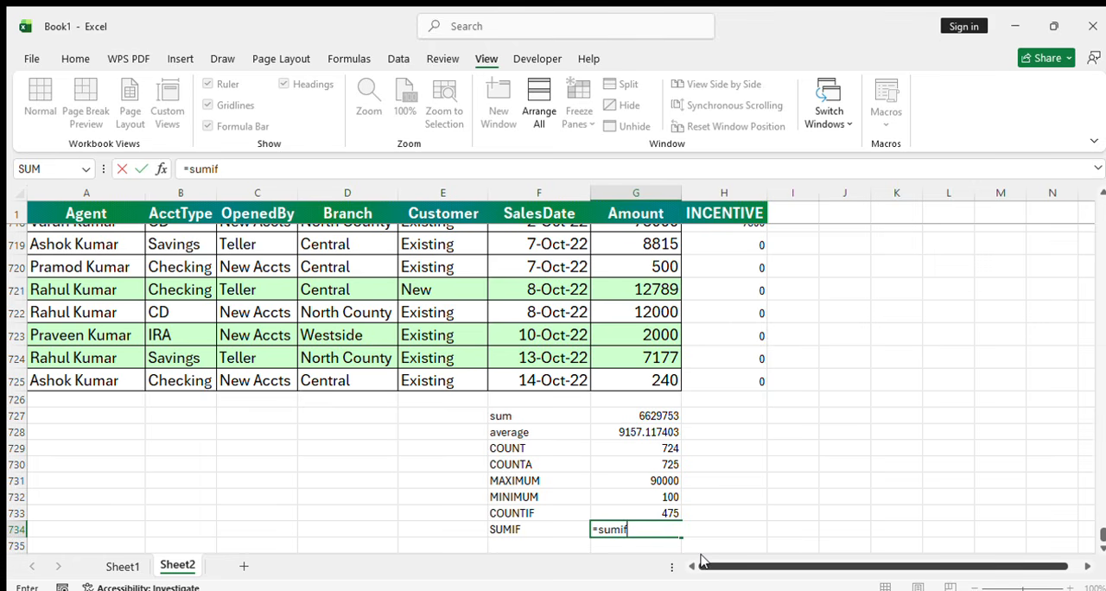
type("(")
left_click_drag(1101, 534, 1099, 202)
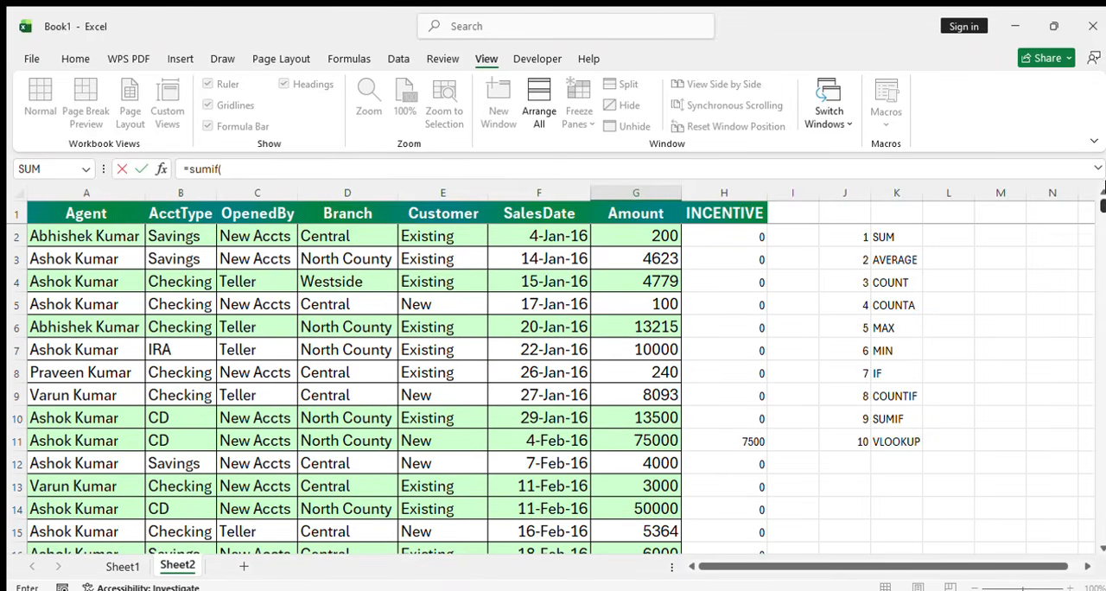
left_click(430, 232)
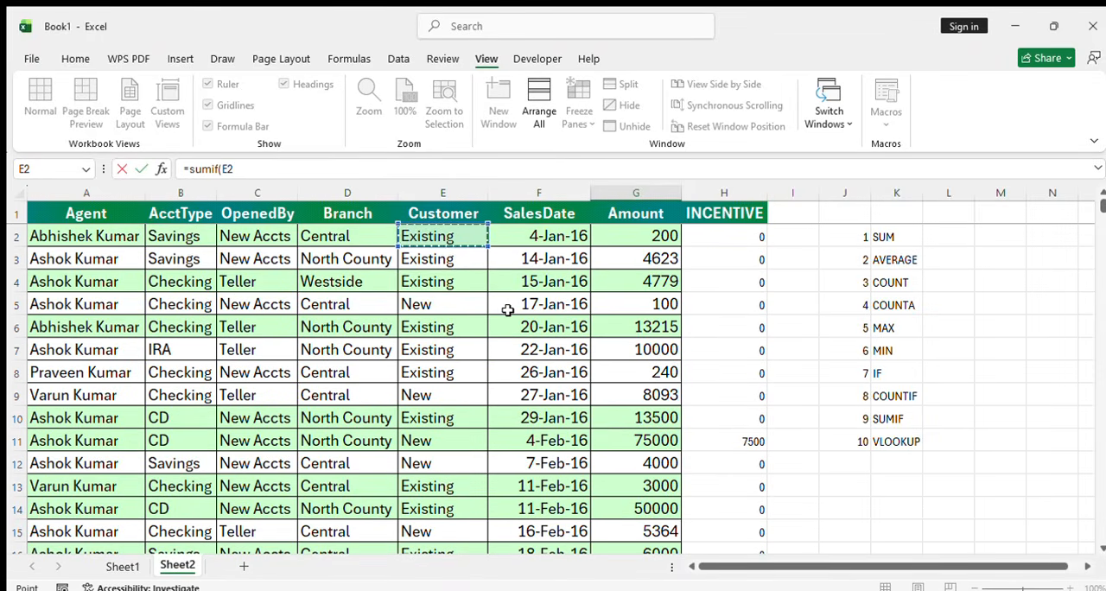
key("ctrl+shift+Down")
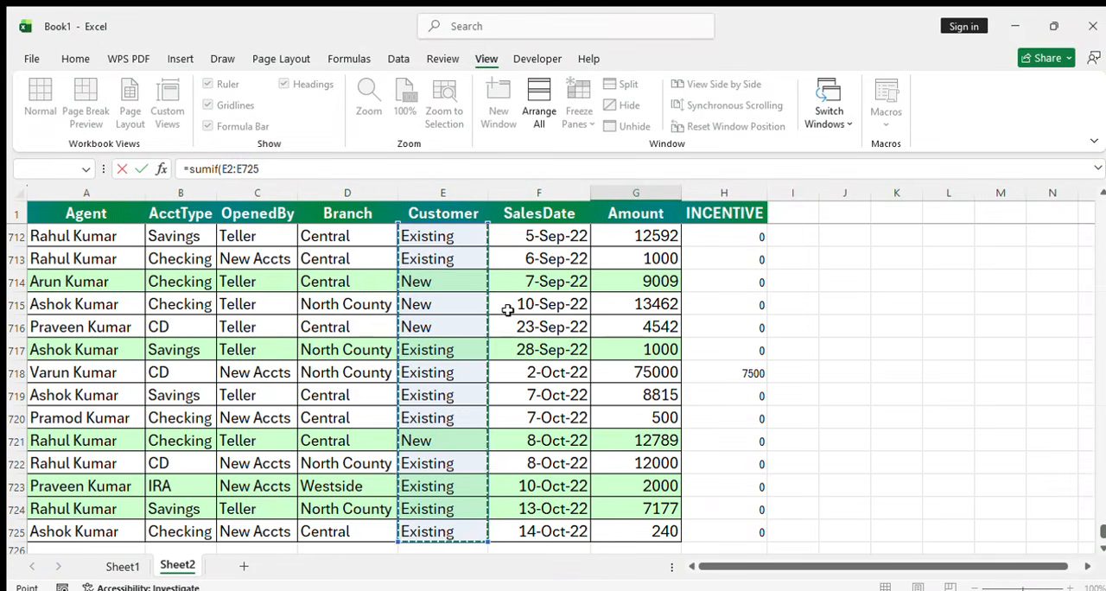
type(",")
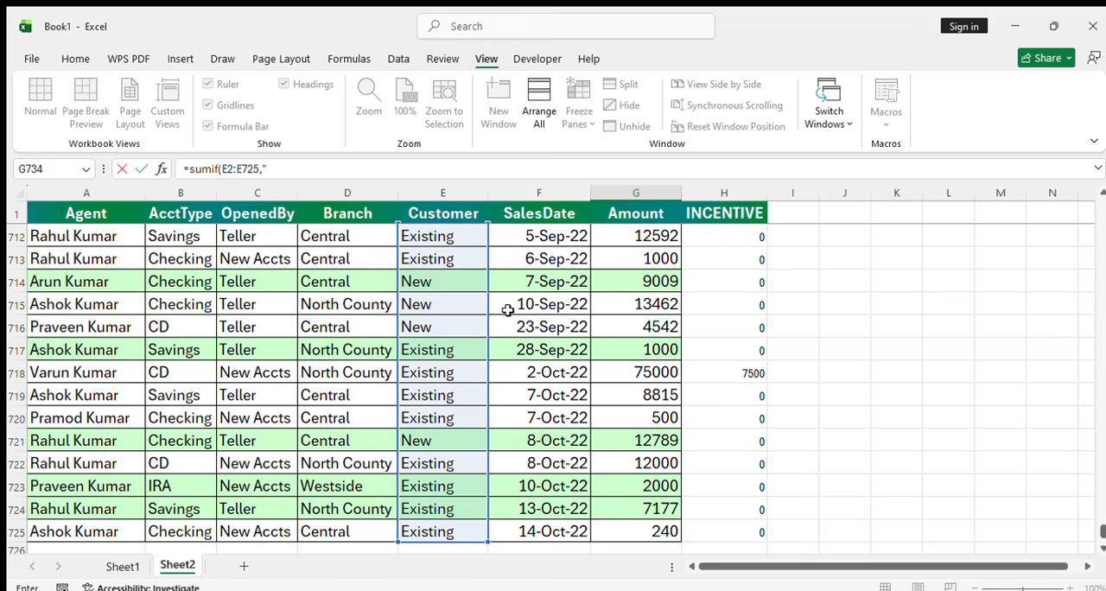
type("\"Existing\",")
Complete the SUMIF formula with the Amount values G2:G725 as the sum range
left_click_drag(1099, 533, 1099, 204)
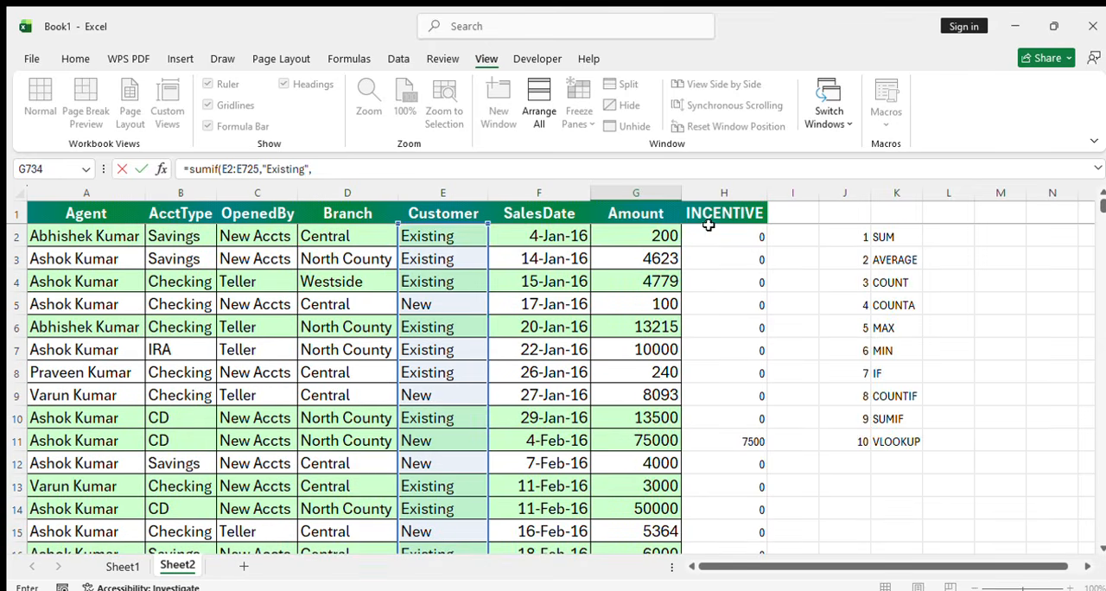
left_click(661, 235)
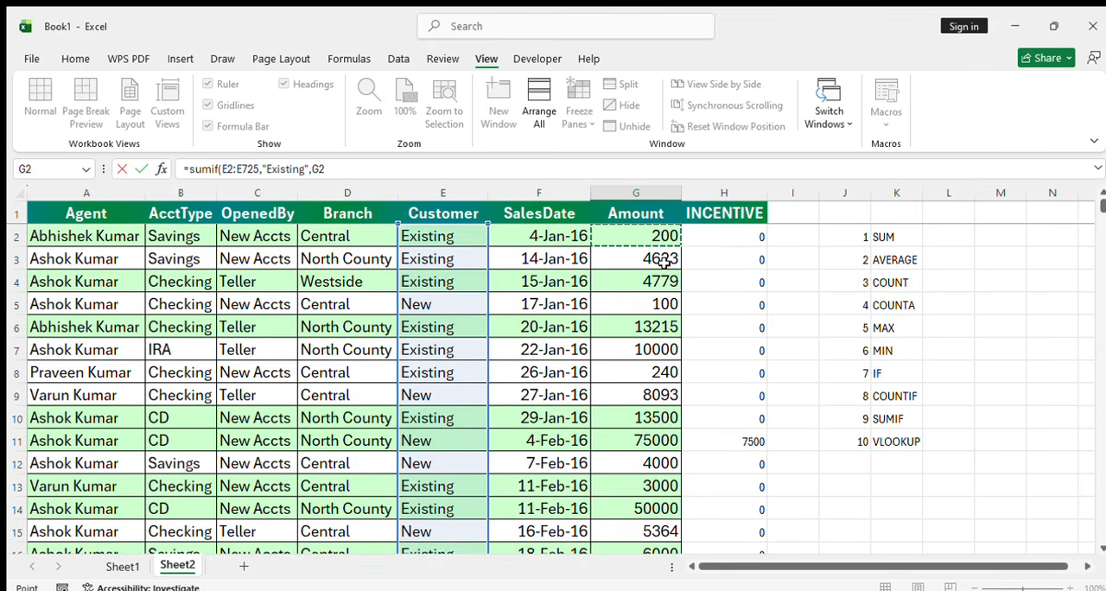
key("ctrl+shift+Down")
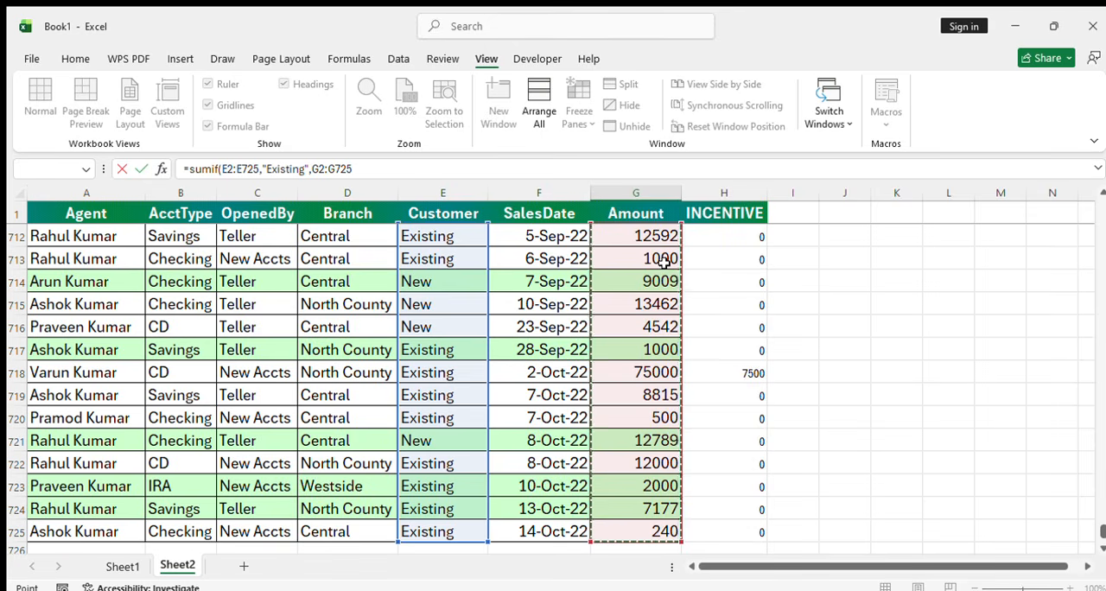
type(")")
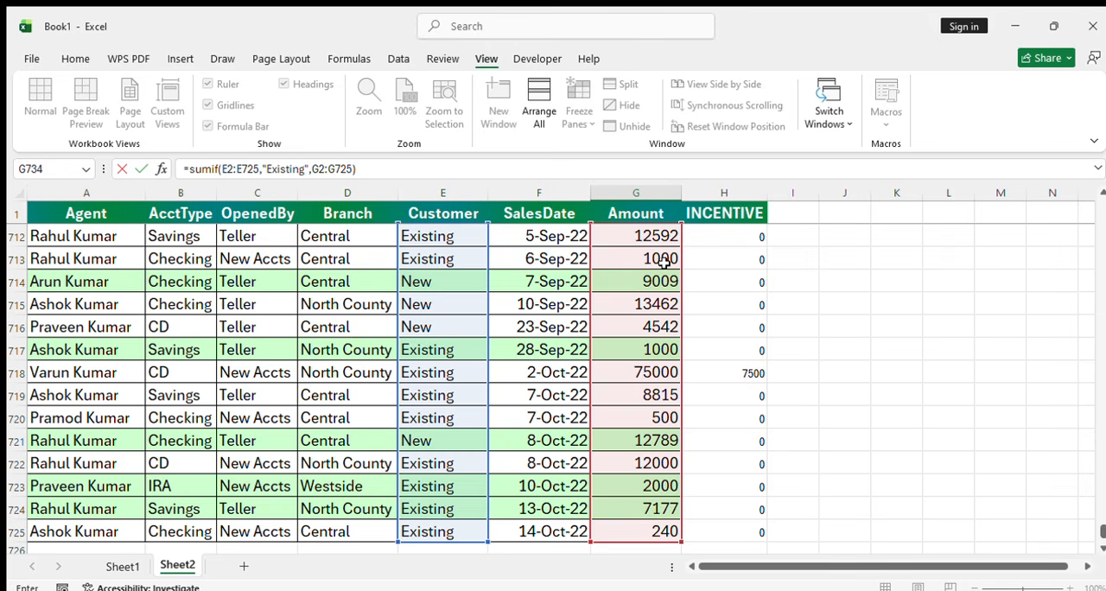
key("Return")
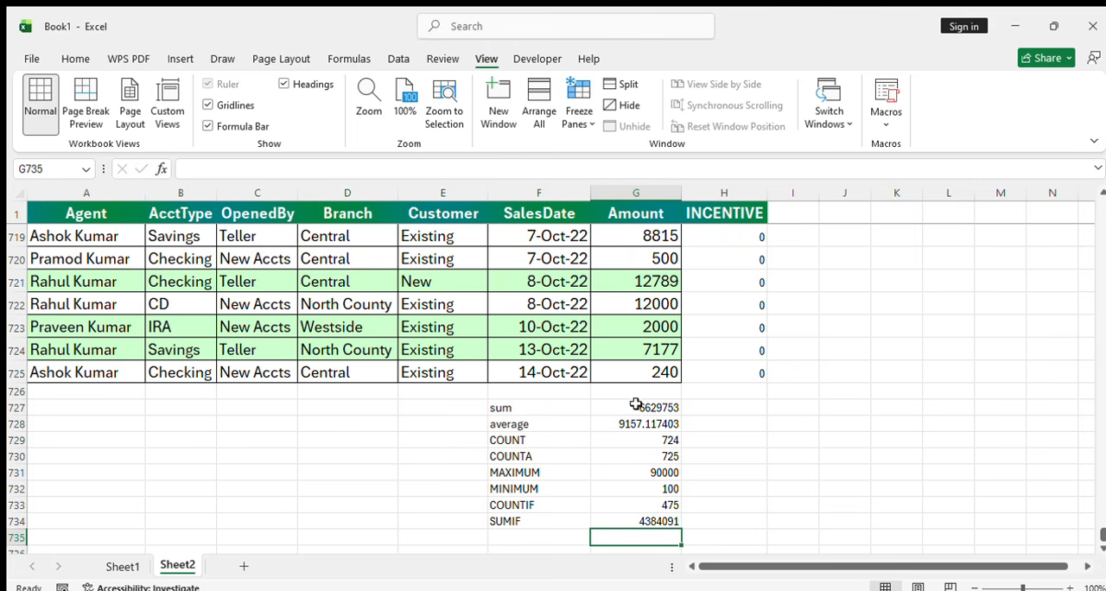
Change the criterion of the SUMIF formula in G734 to "New"
left_click(657, 519)
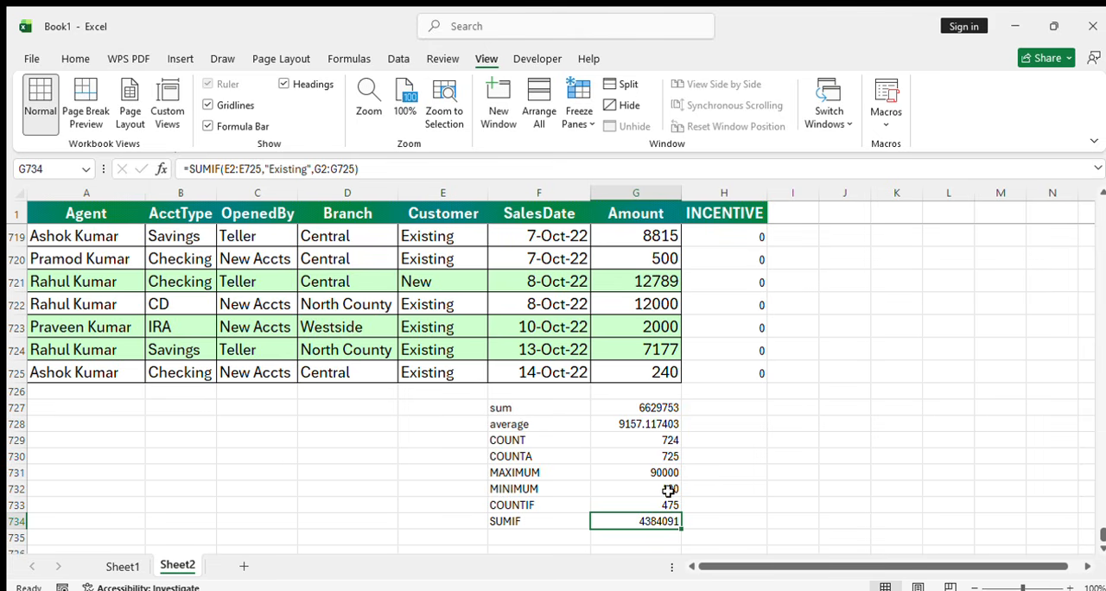
left_click(309, 169)
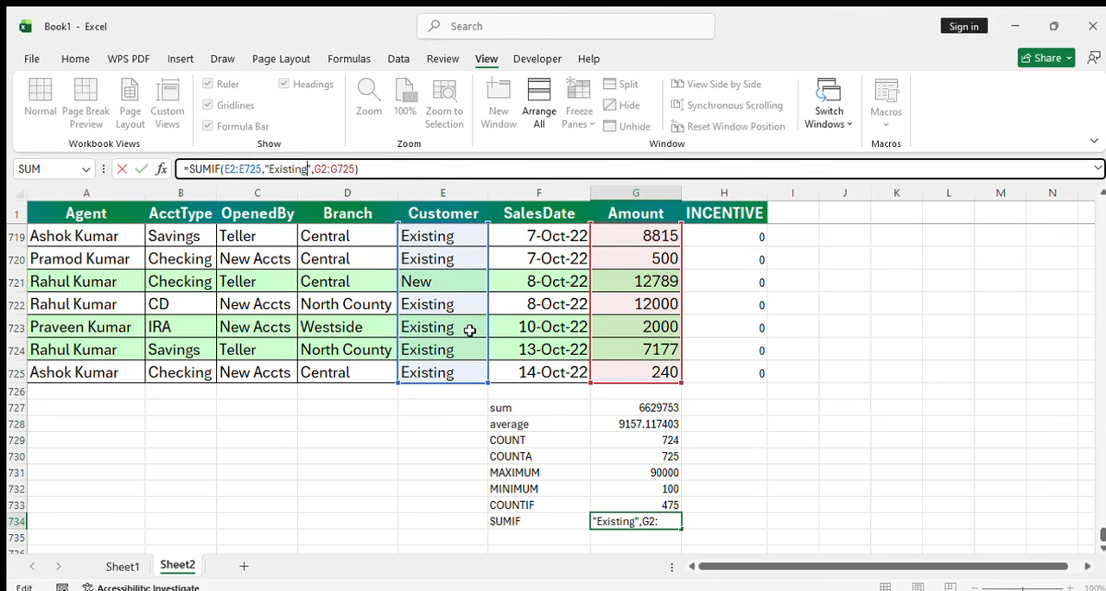
key("BackSpace")
key("BackSpace")
key("BackSpace")
key("BackSpace")
key("BackSpace")
key("BackSpace")
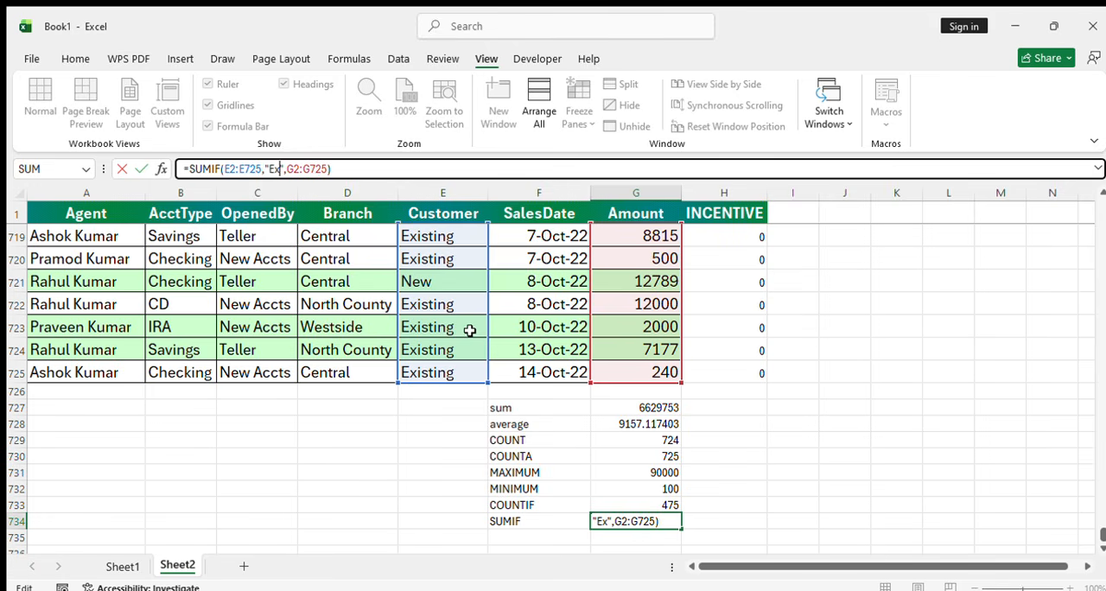
key("BackSpace")
key("BackSpace")
type("N")
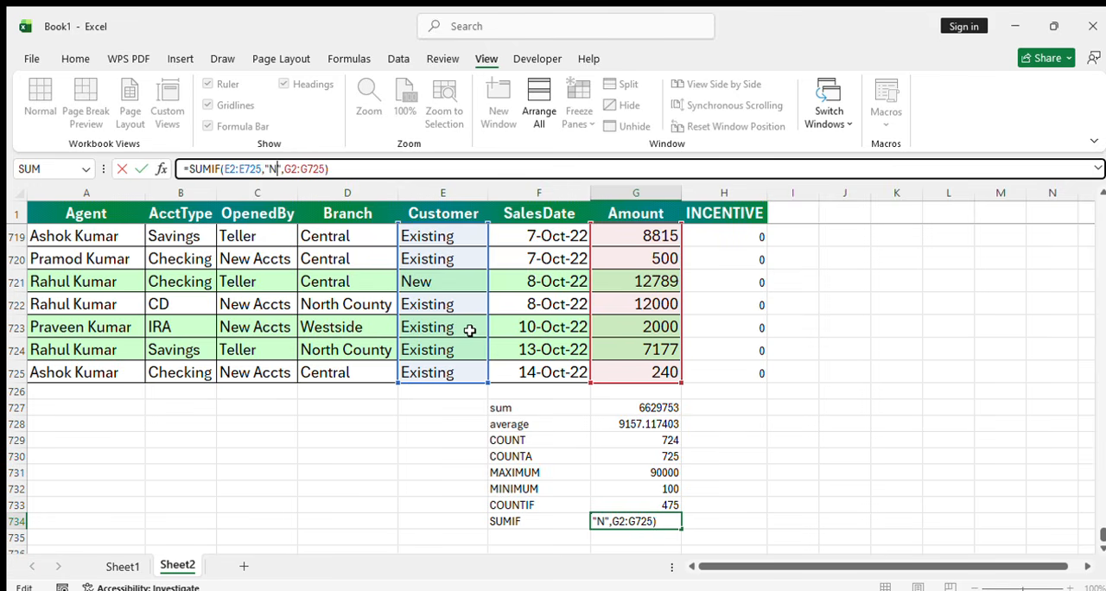
type("ew")
key("Return")
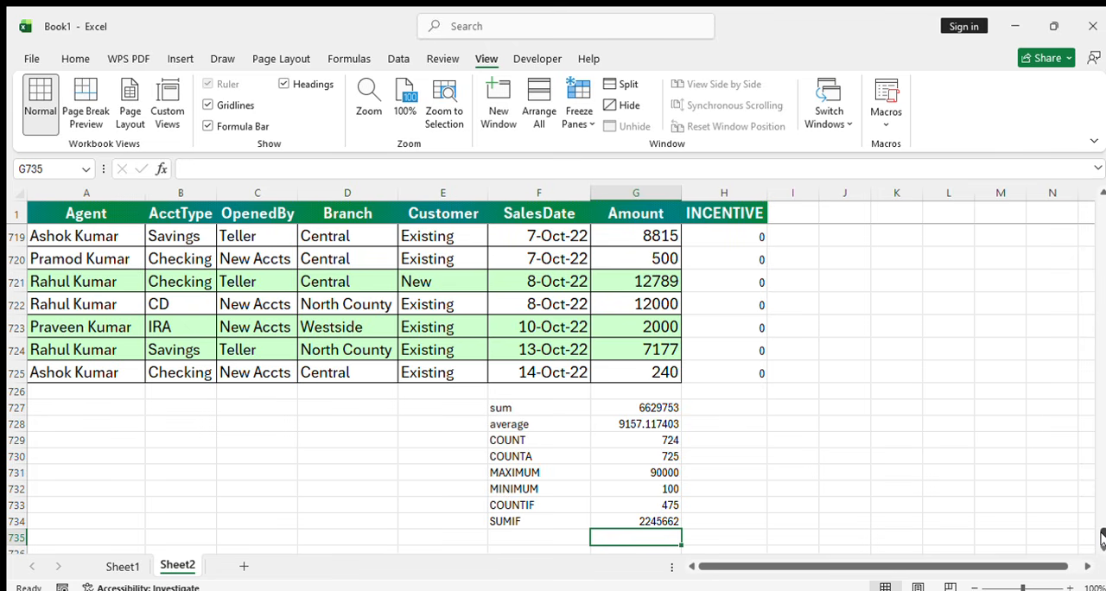
left_click_drag(1102, 537, 1094, 203)
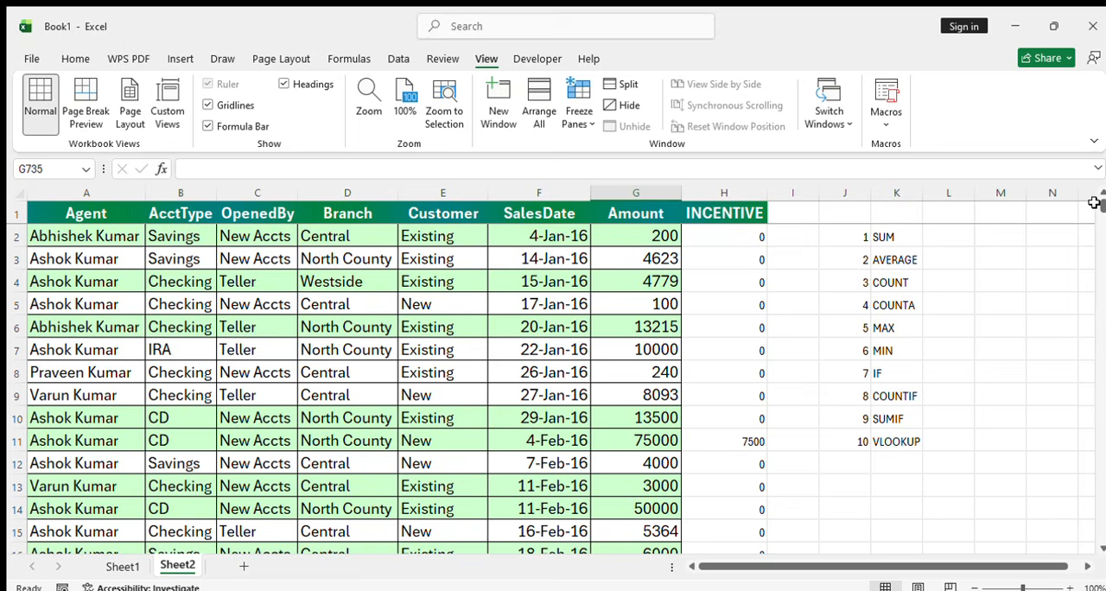
left_click(904, 441)
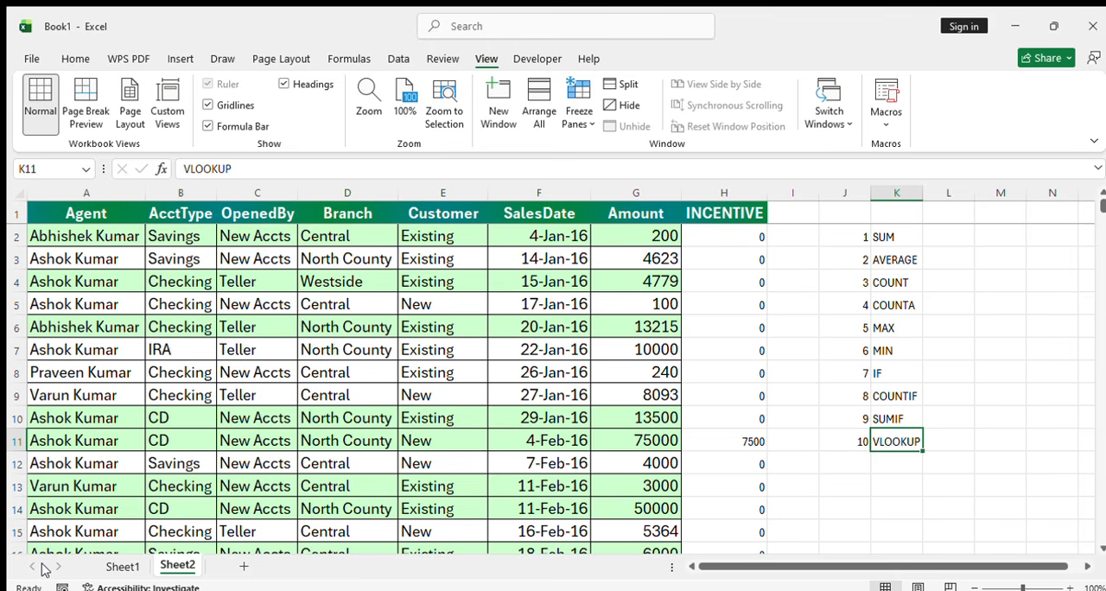
left_click(719, 423)
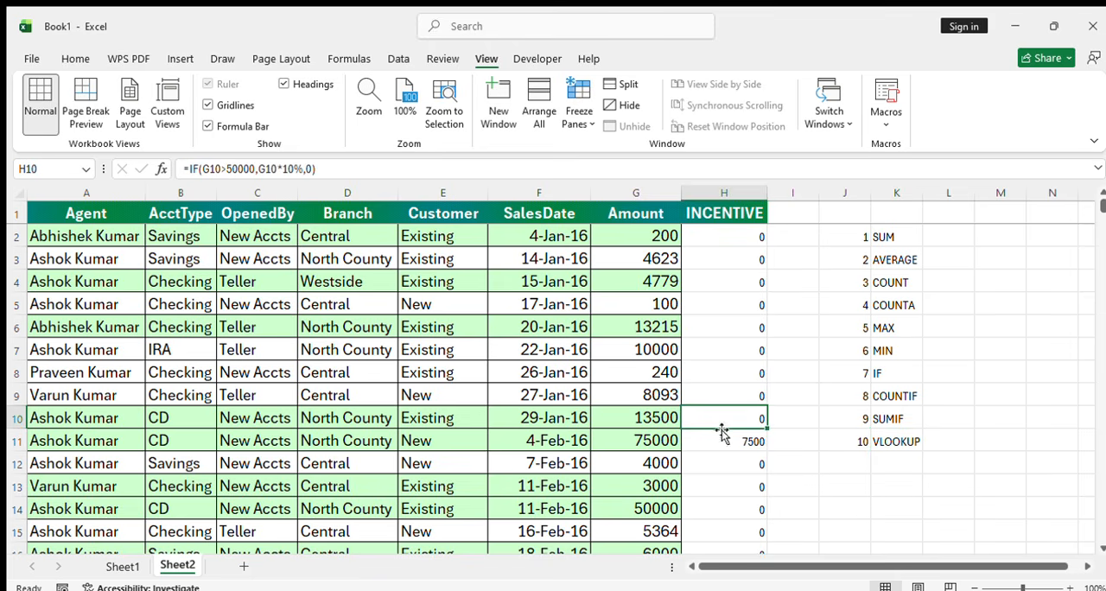